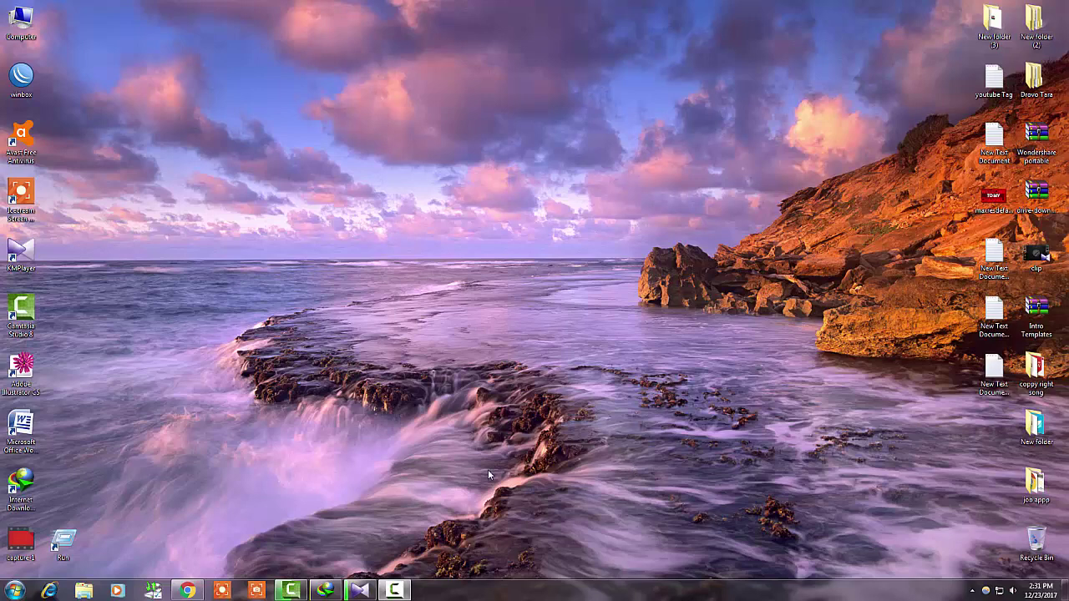
Bring the Chrome browser window to the front from the taskbar
left_click(189, 592)
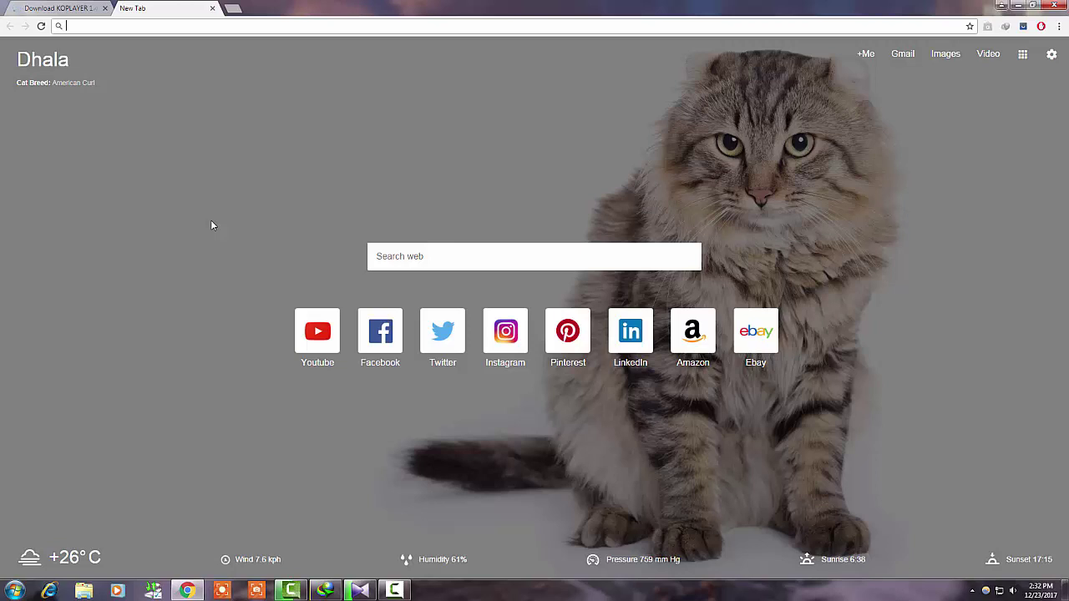
On Softonic's KOPLAYER page, start downloading koplayer-1-4-1049.exe via the 'click here' link
left_click(84, 9)
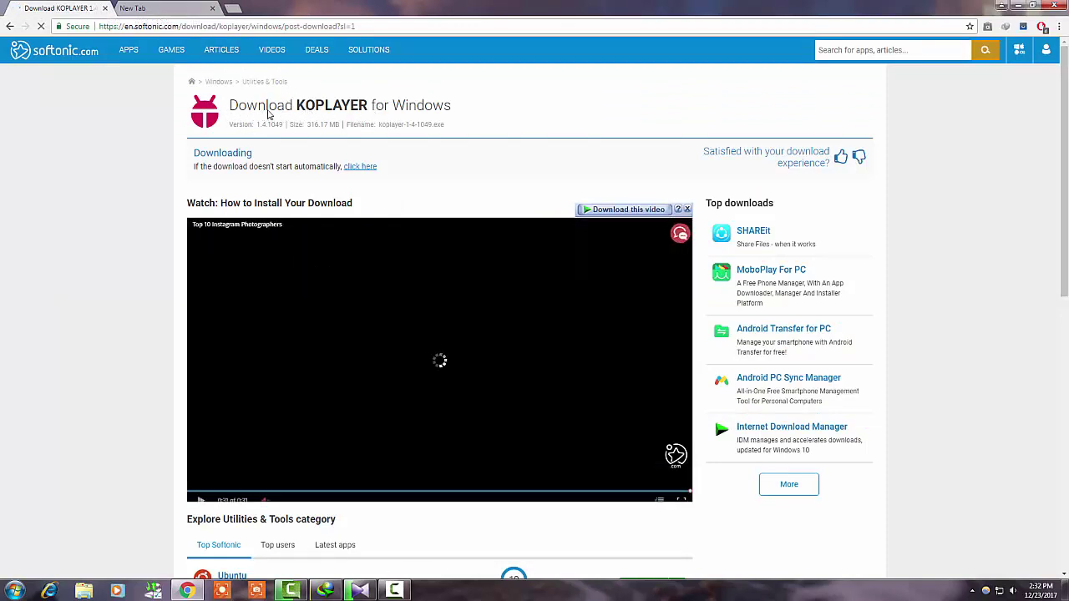
left_click_drag(356, 25, 99, 29)
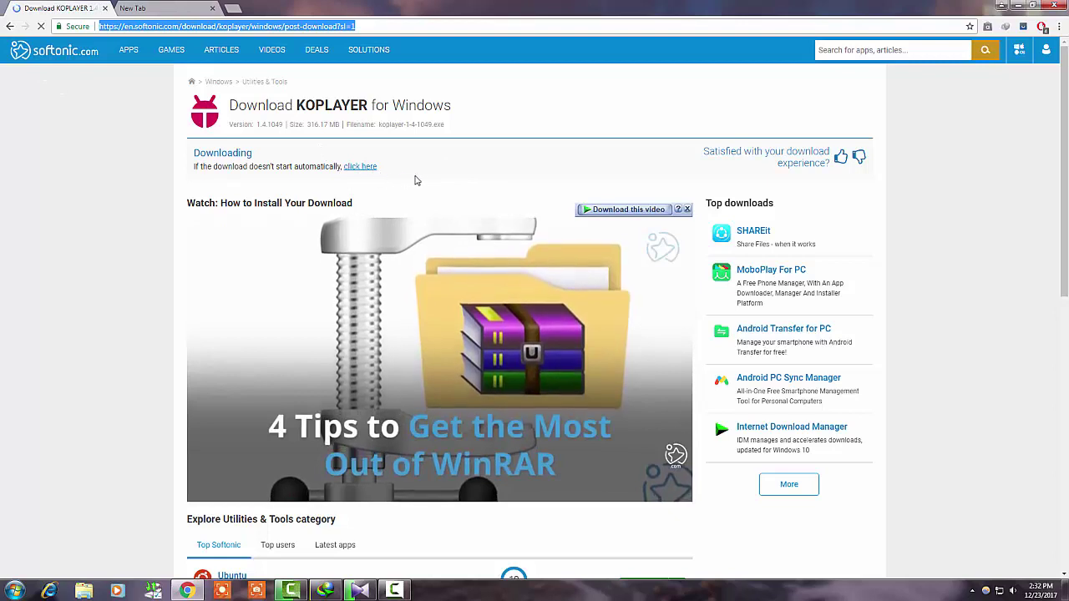
left_click(360, 169)
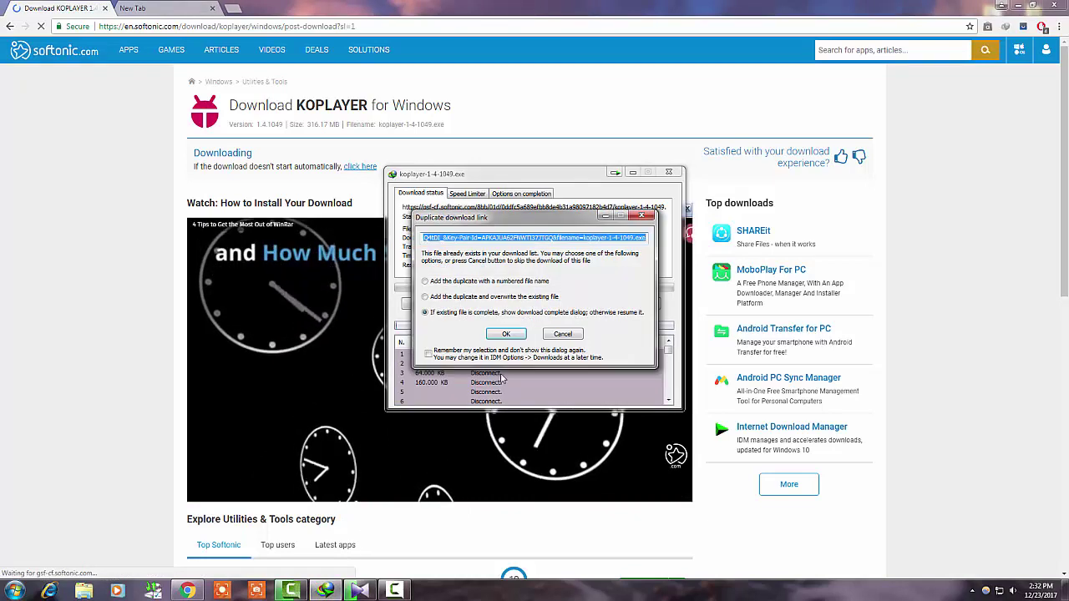
Confirm the duplicate link, start the 301.520 MB KOPLAYER download in IDM, and close the Softonic tab
left_click(561, 327)
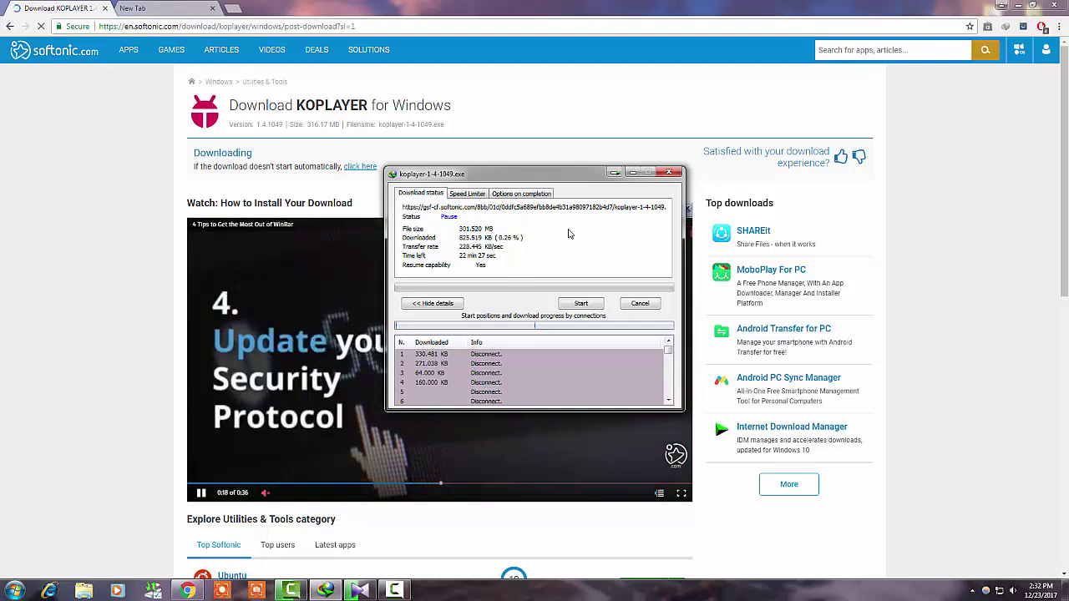
left_click(580, 305)
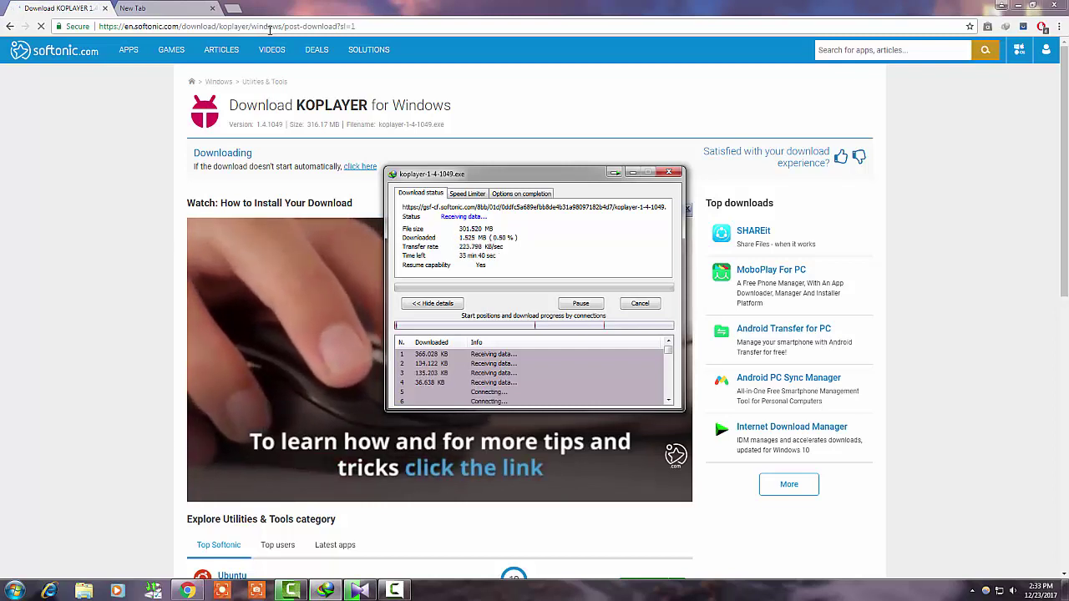
left_click(102, 7)
left_click(359, 589)
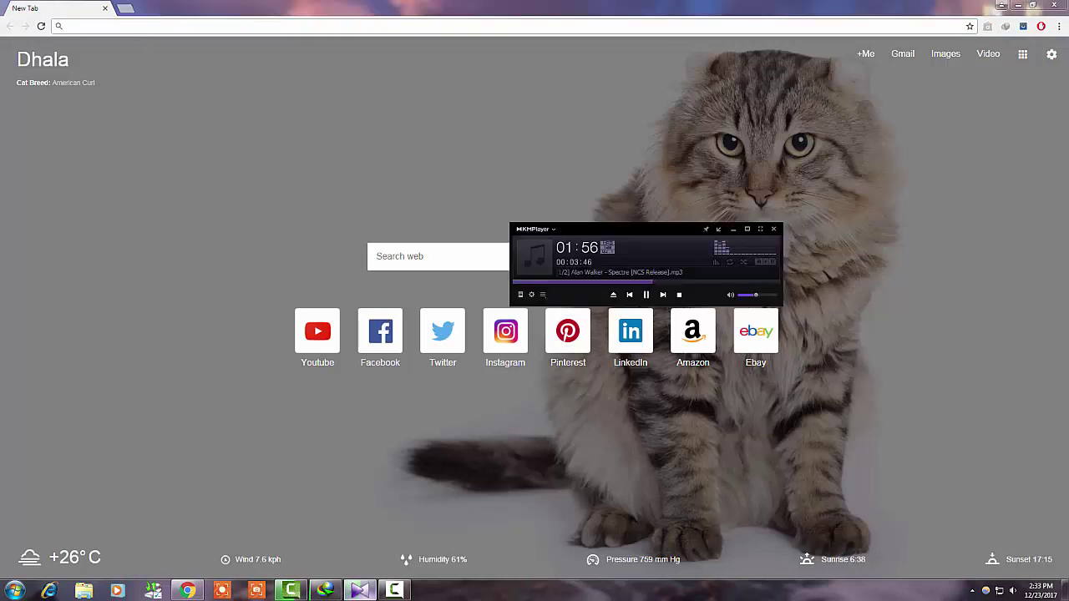
Check the KOPLAYER download progress, hide KMPlayer and IDM, and open YouTube from the new tab page
left_click(358, 590)
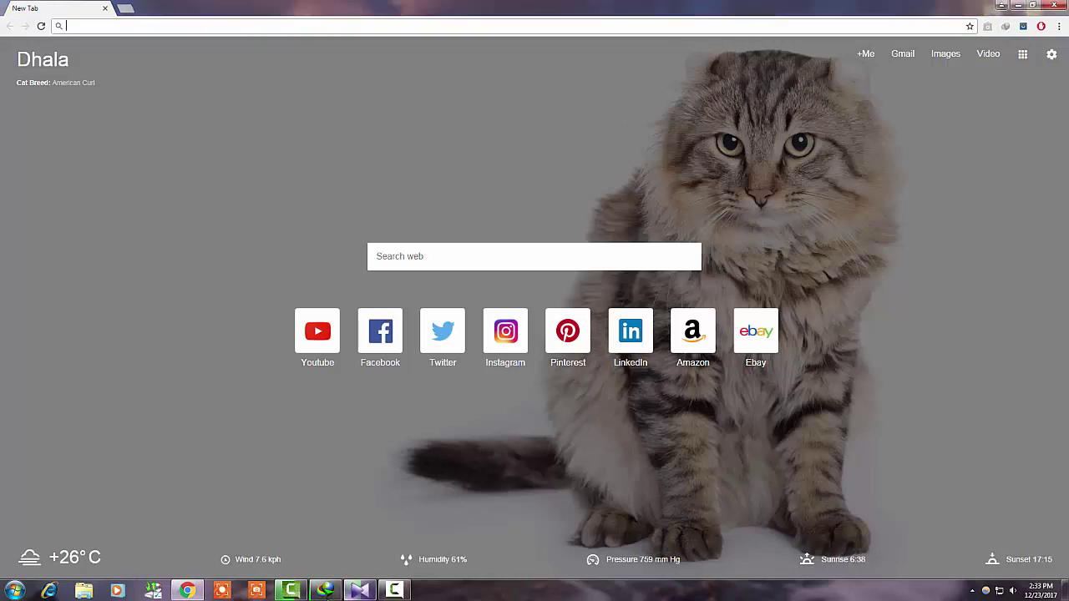
left_click(326, 591)
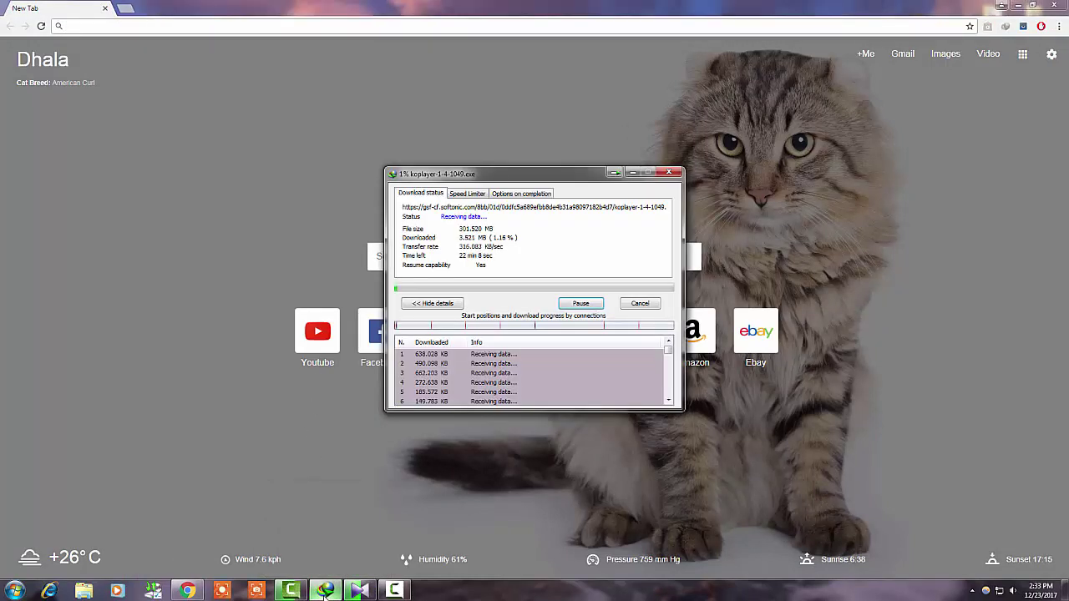
left_click(325, 590)
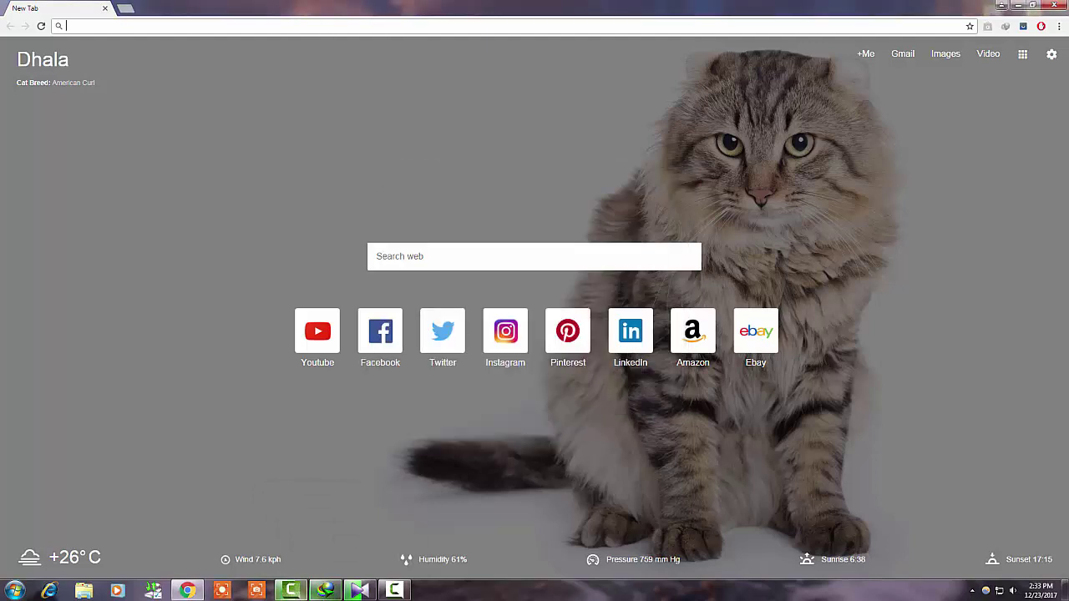
left_click(326, 590)
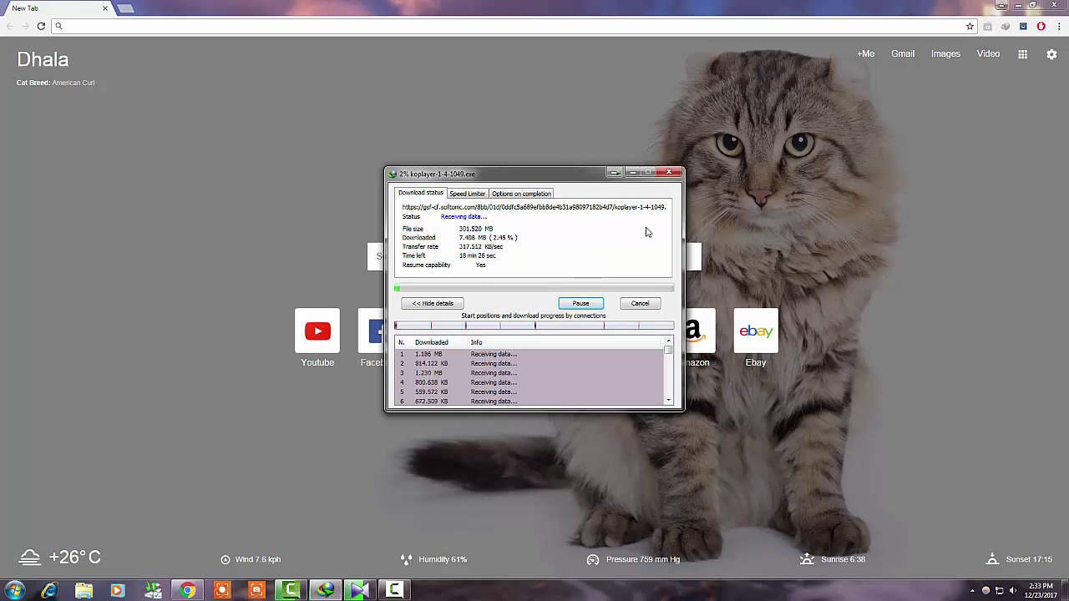
left_click(632, 172)
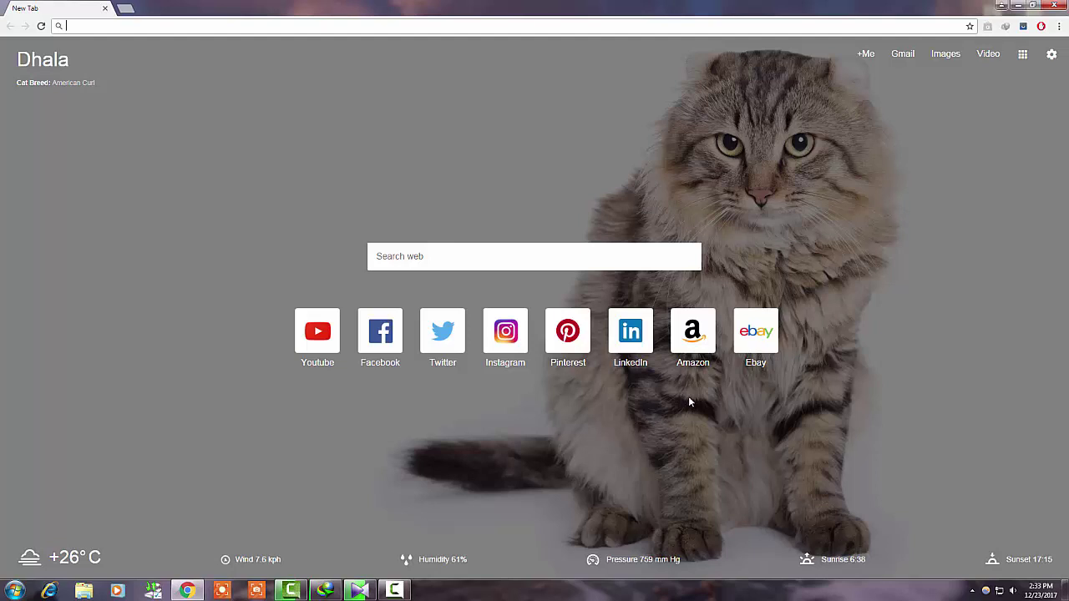
left_click(324, 590)
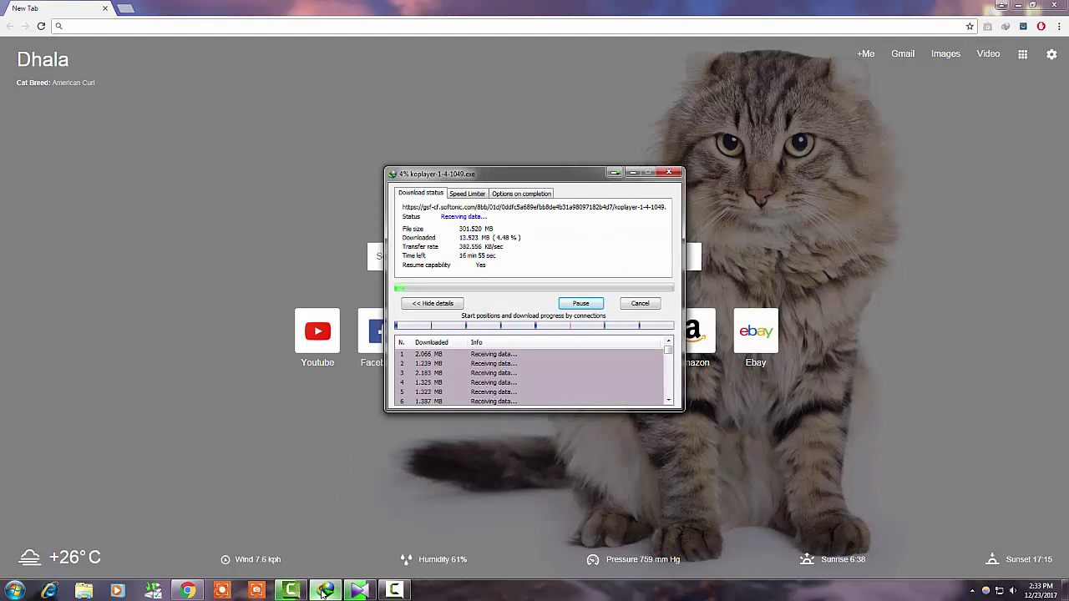
left_click(323, 591)
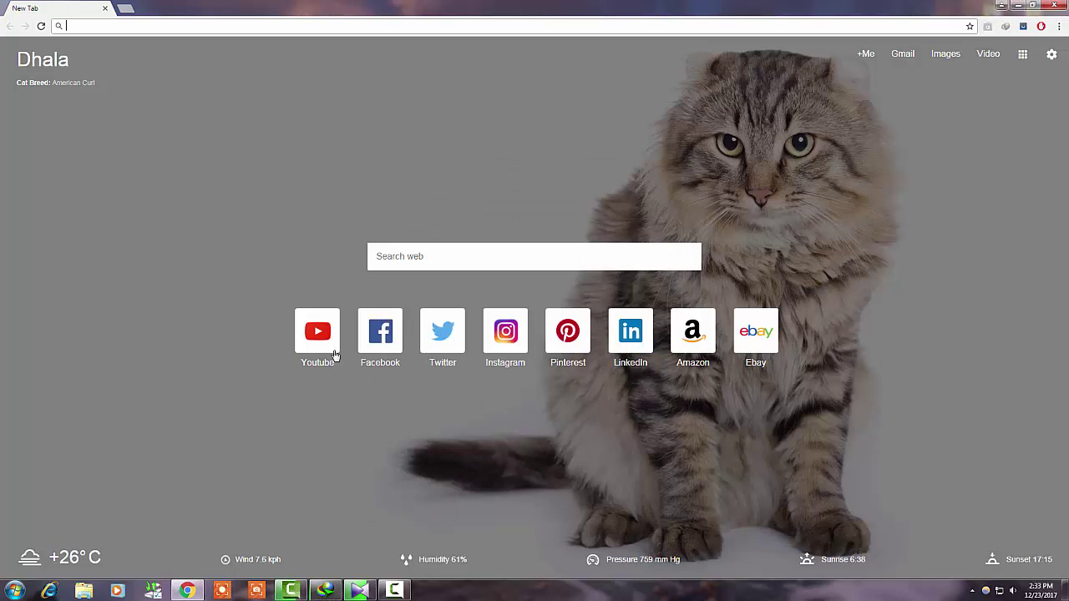
left_click(324, 340)
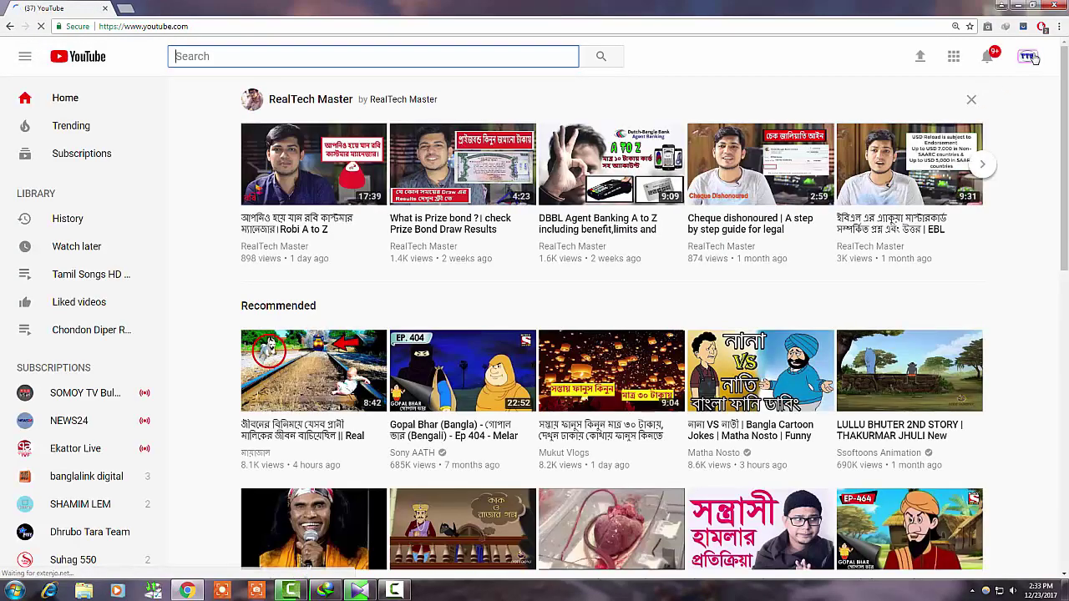
Go to the account's own YouTube channel, collapse the sidebar, then check IDM's download at 98%
left_click(1030, 57)
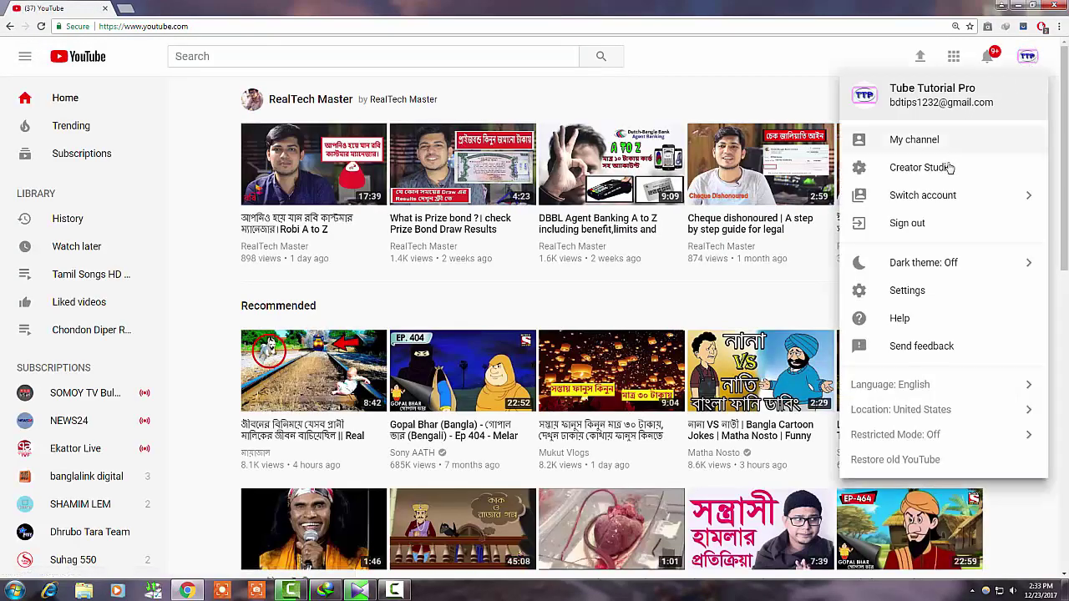
left_click(835, 179)
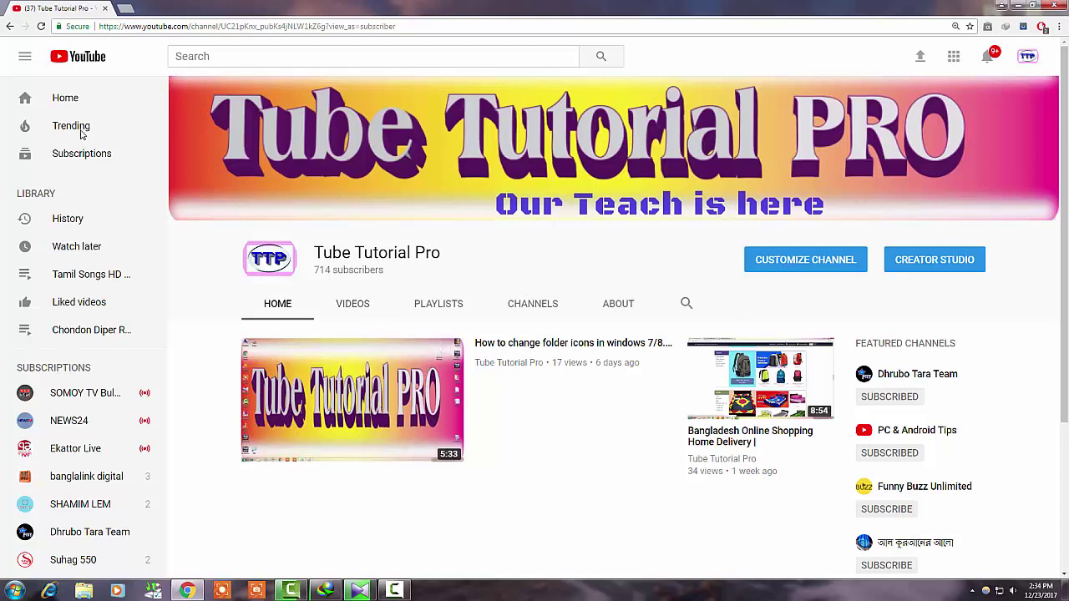
left_click(26, 58)
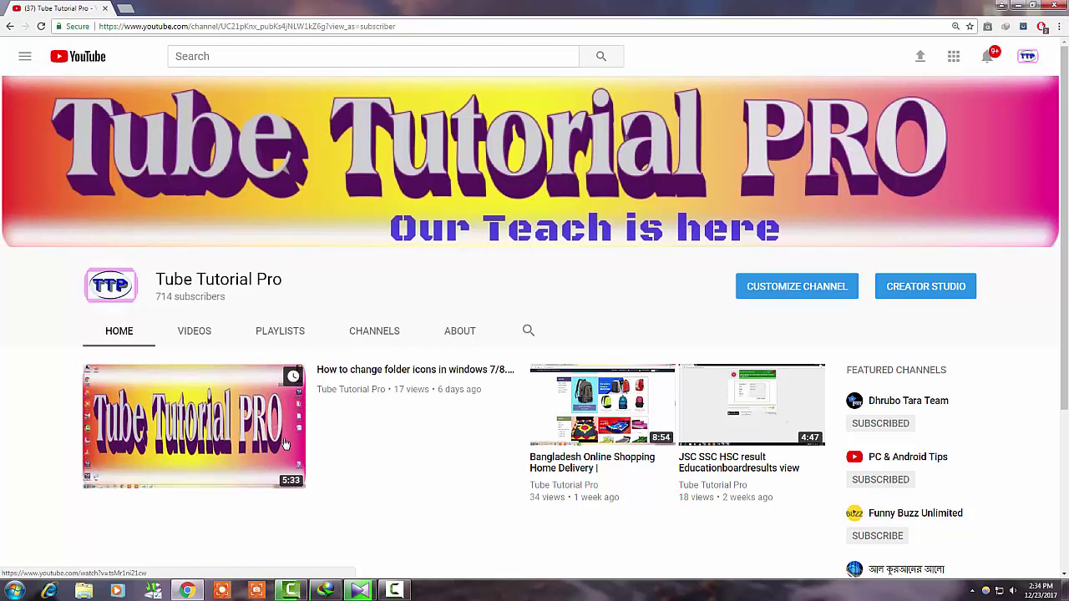
left_click(396, 591)
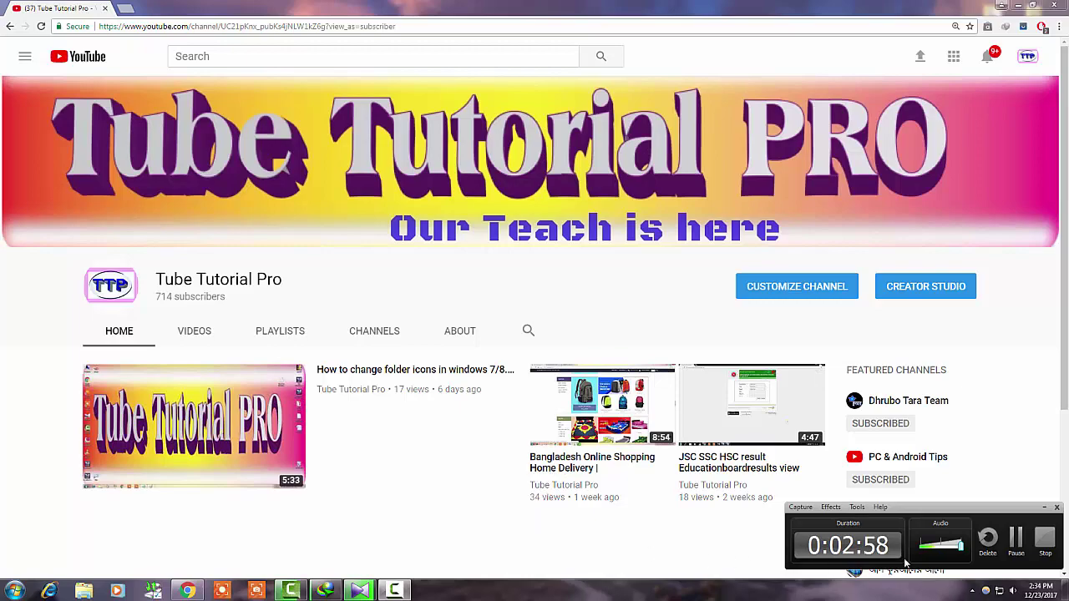
left_click(1015, 539)
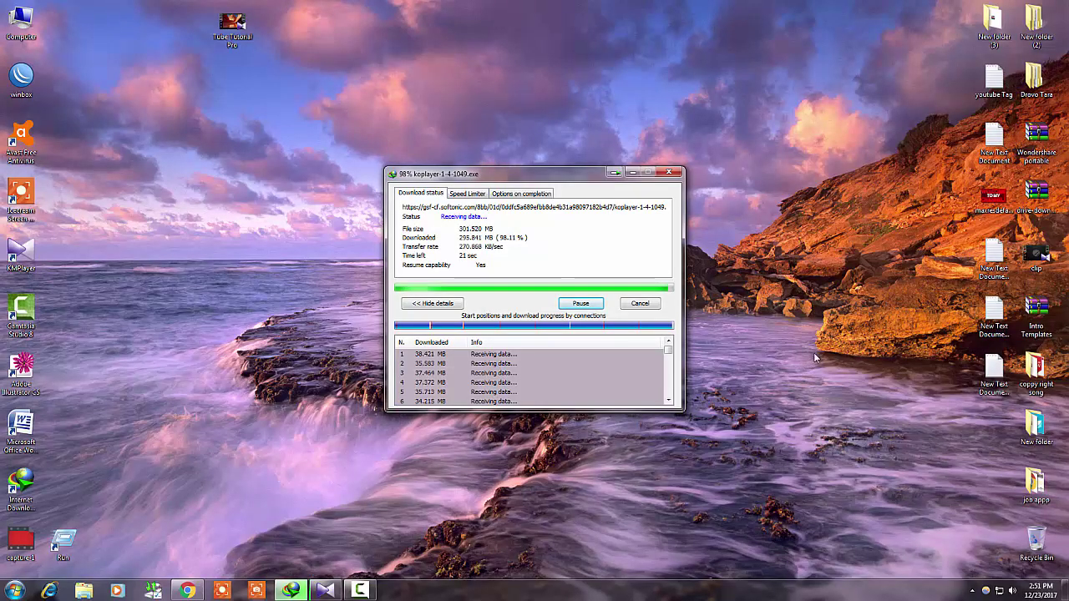
Refresh the desktop repeatedly while the KOPLAYER download climbs to 99%
right_click(798, 195)
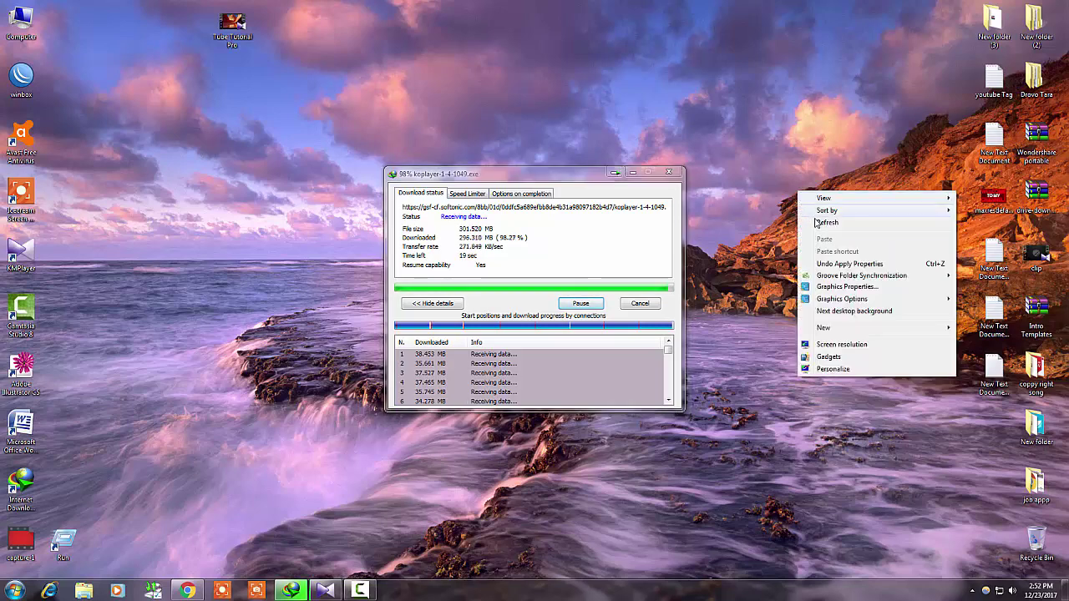
left_click(817, 224)
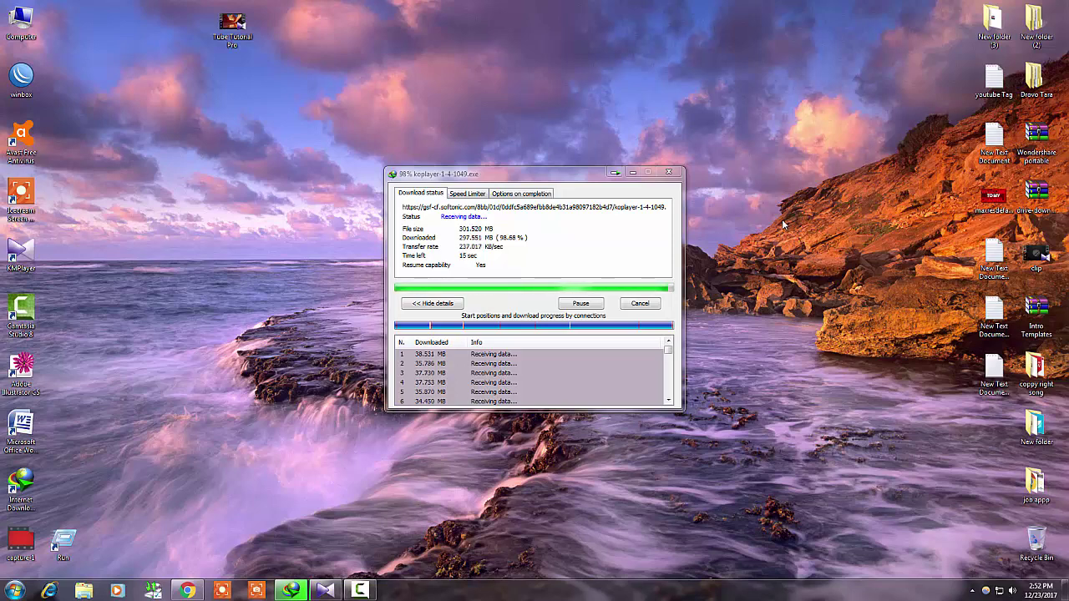
right_click(725, 189)
left_click(757, 222)
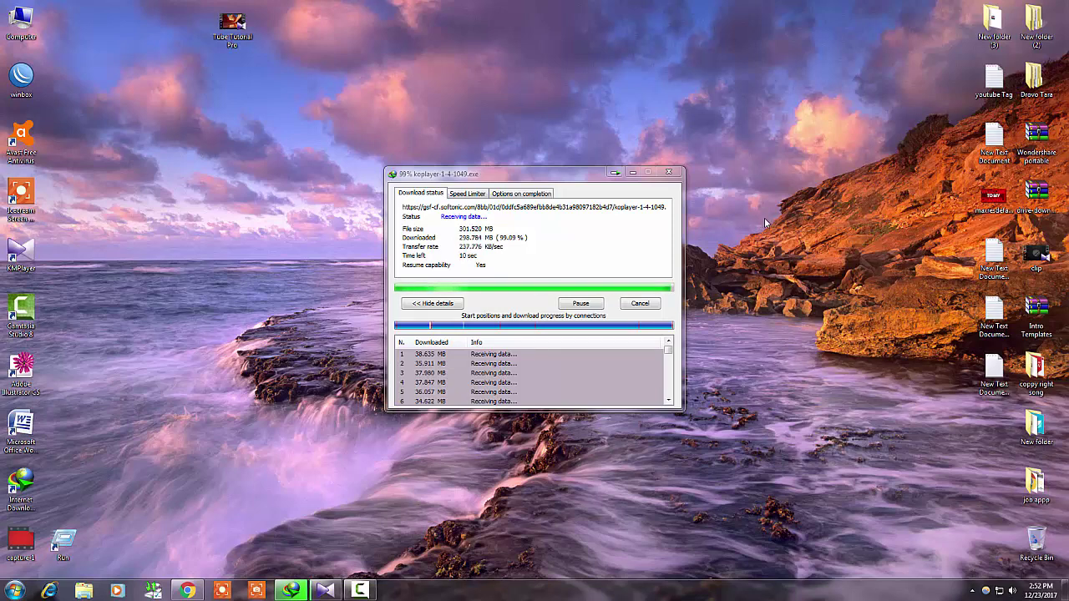
right_click(749, 194)
left_click(770, 227)
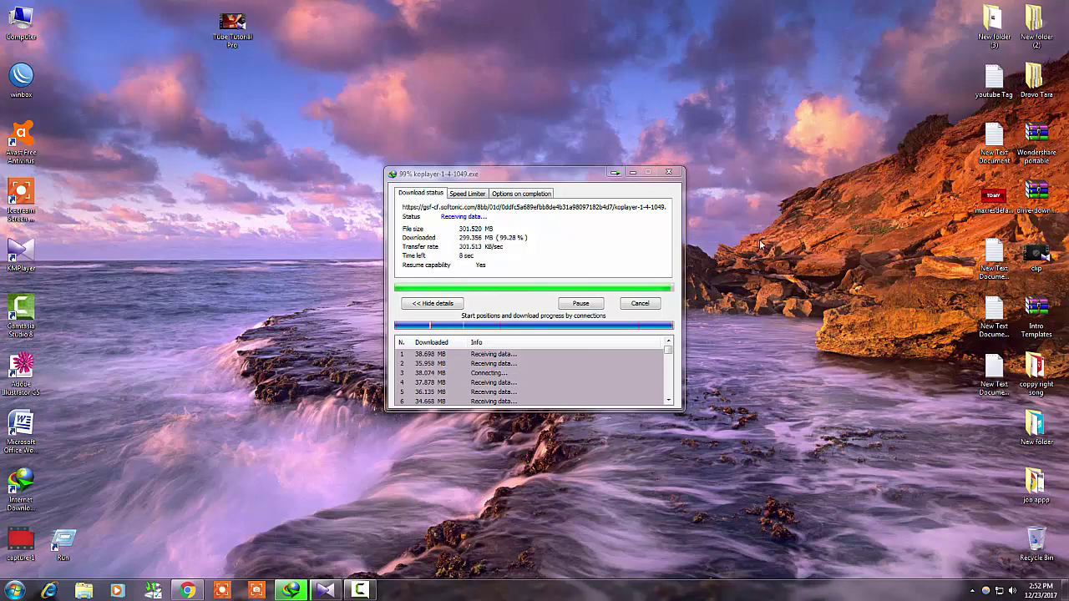
right_click(750, 236)
left_click(783, 266)
right_click(768, 255)
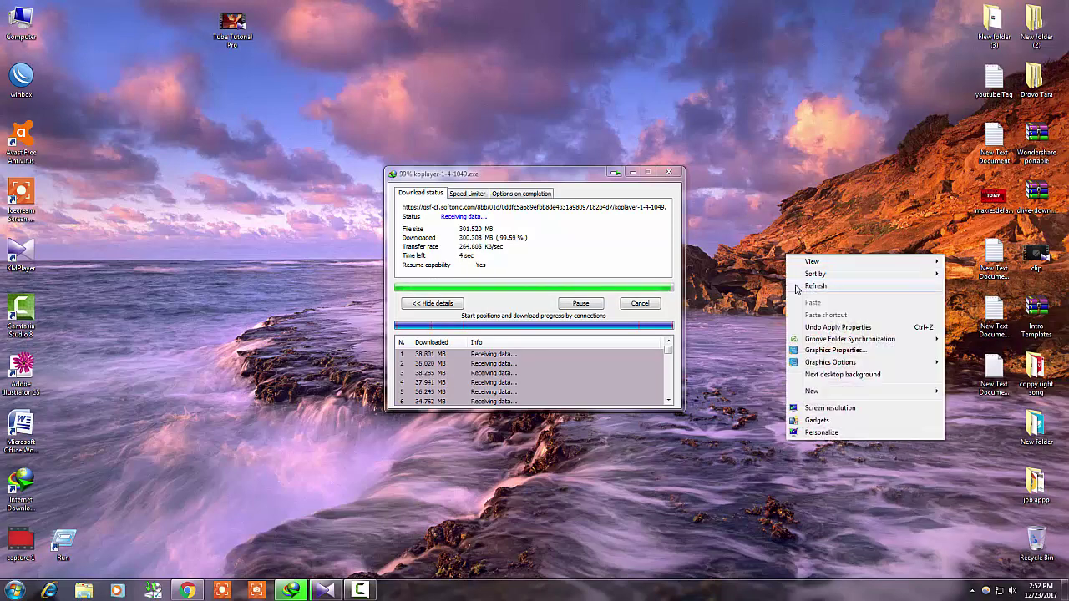
left_click(796, 288)
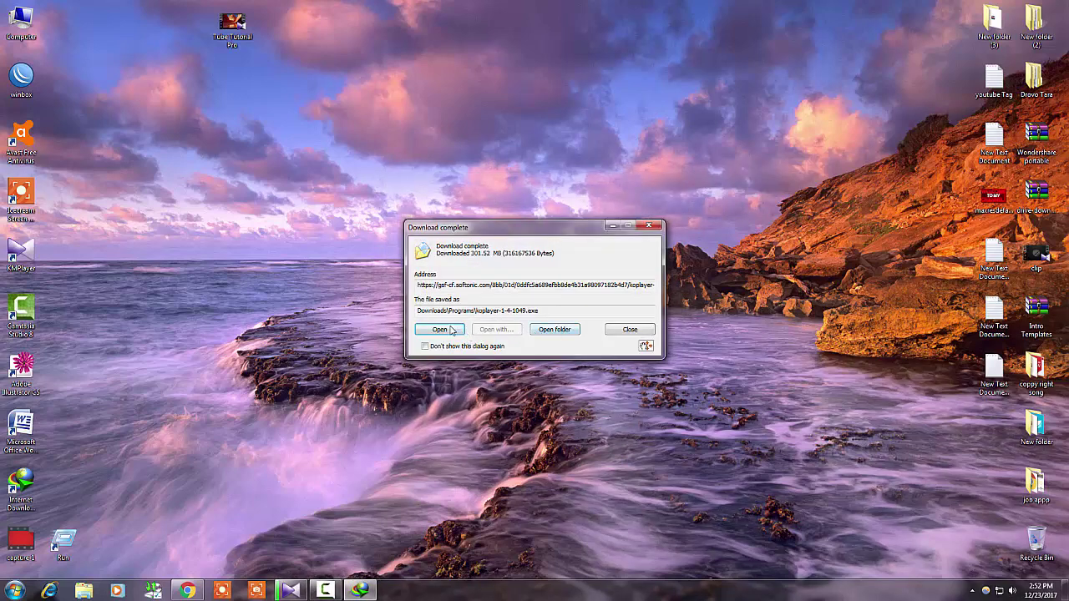
Run the downloaded KOPLAYER installer from IDM, refreshing the desktop while the language prompt loads
left_click(441, 329)
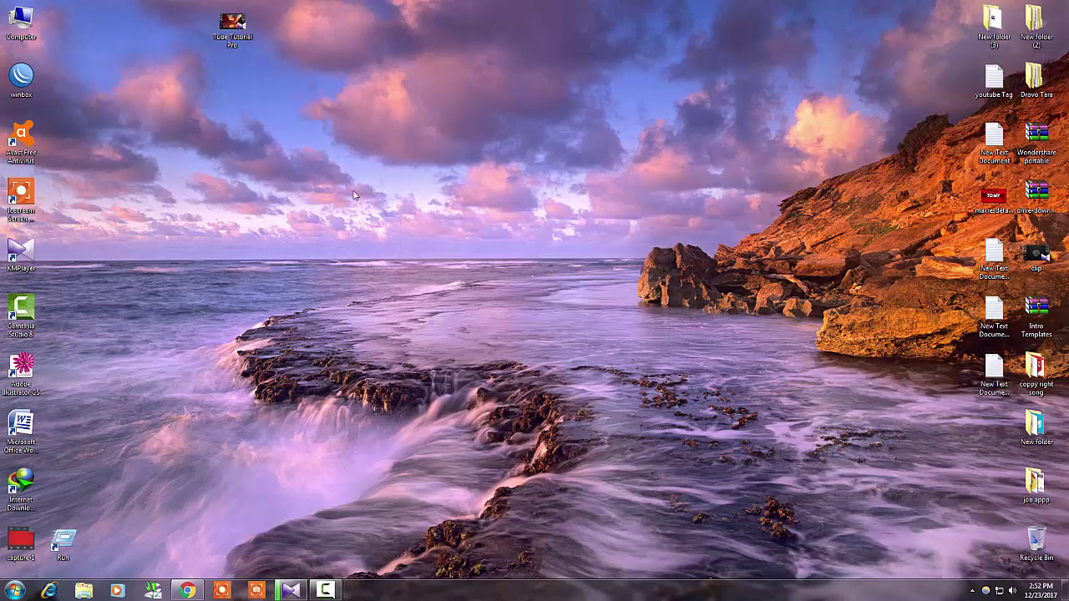
right_click(414, 159)
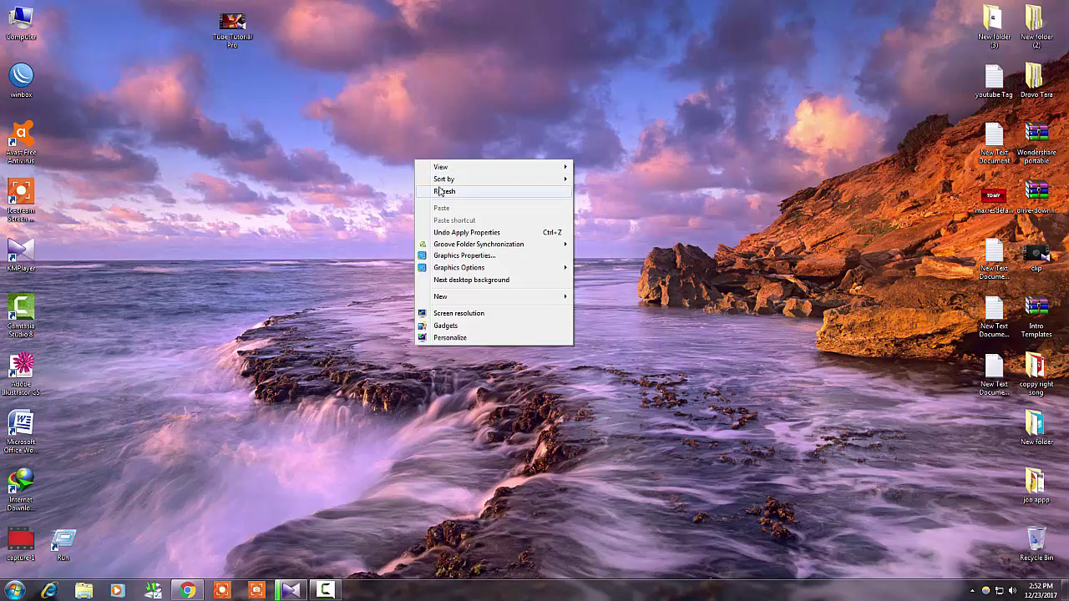
left_click(437, 190)
right_click(408, 157)
left_click(437, 191)
right_click(407, 159)
left_click(438, 191)
right_click(401, 163)
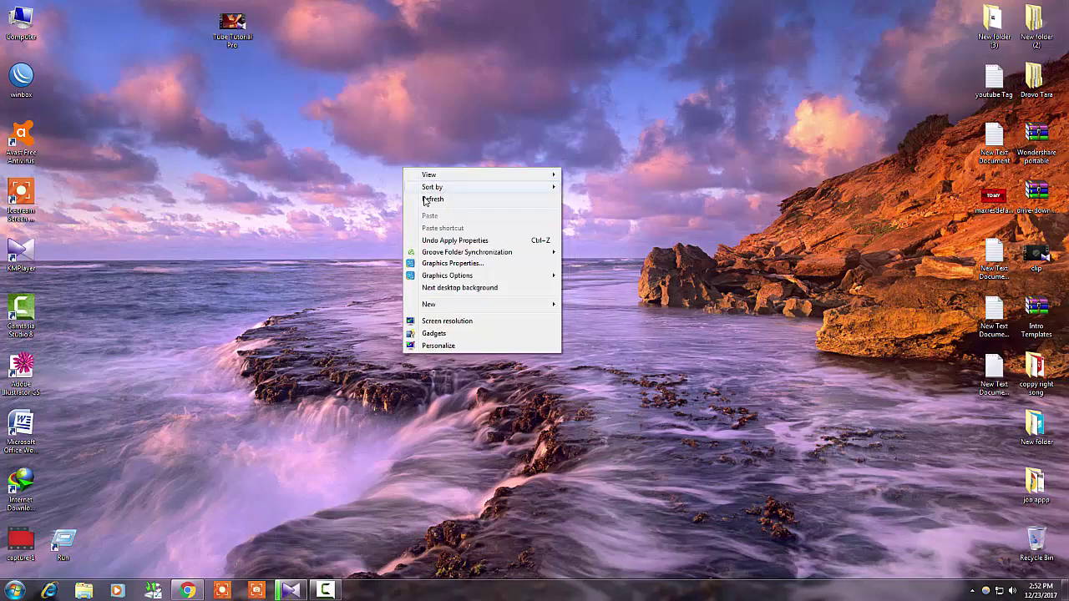
left_click(414, 199)
right_click(382, 180)
left_click(404, 210)
right_click(359, 173)
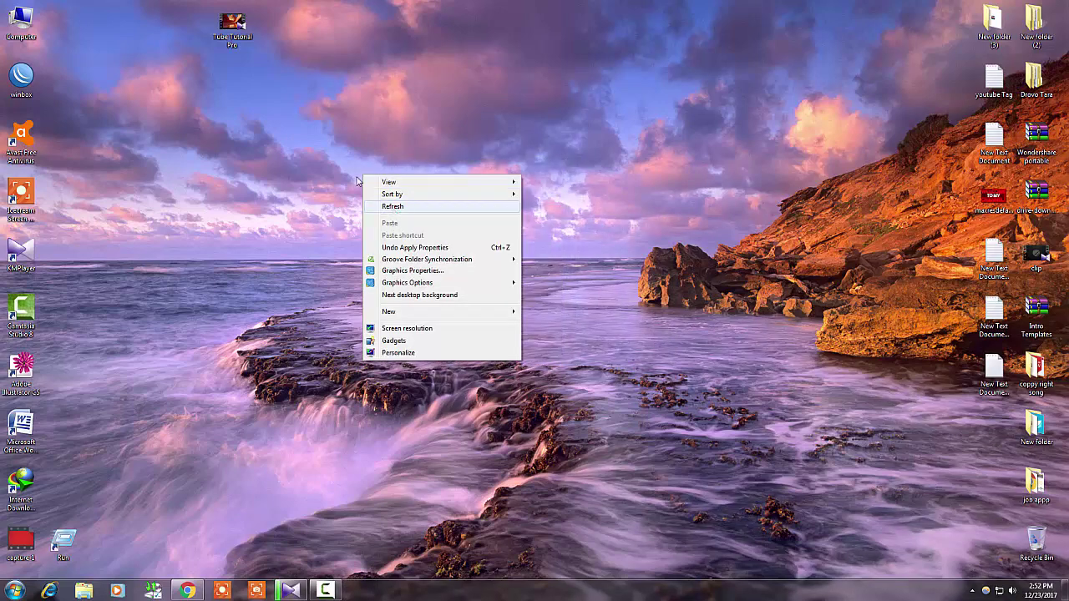
right_click(346, 168)
left_click(368, 200)
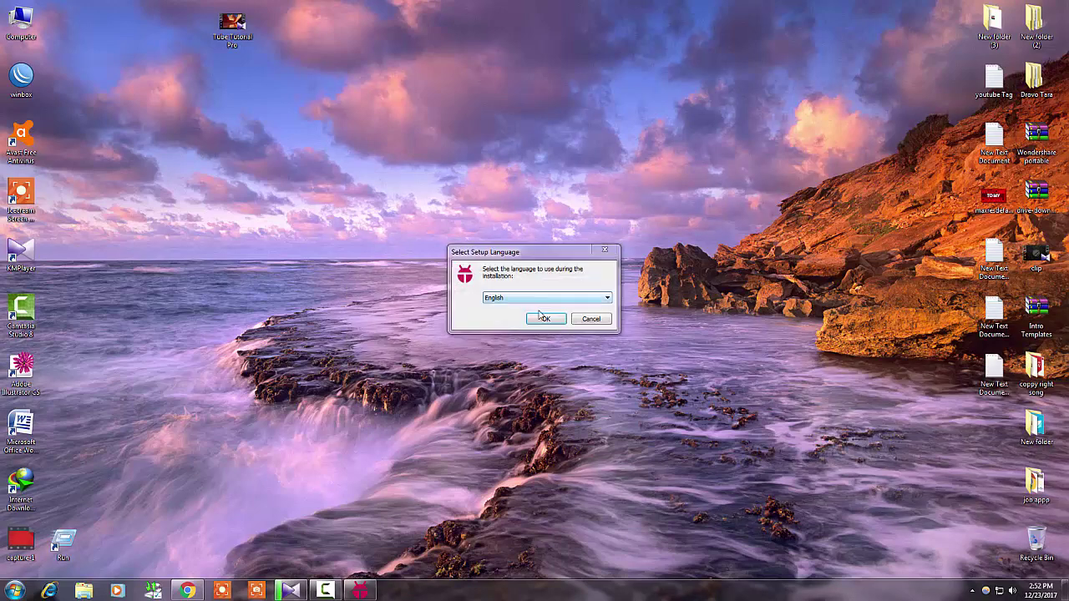
Confirm English, accept the licence agreement, and install KOPLAYER into the default destination folder
left_click(546, 318)
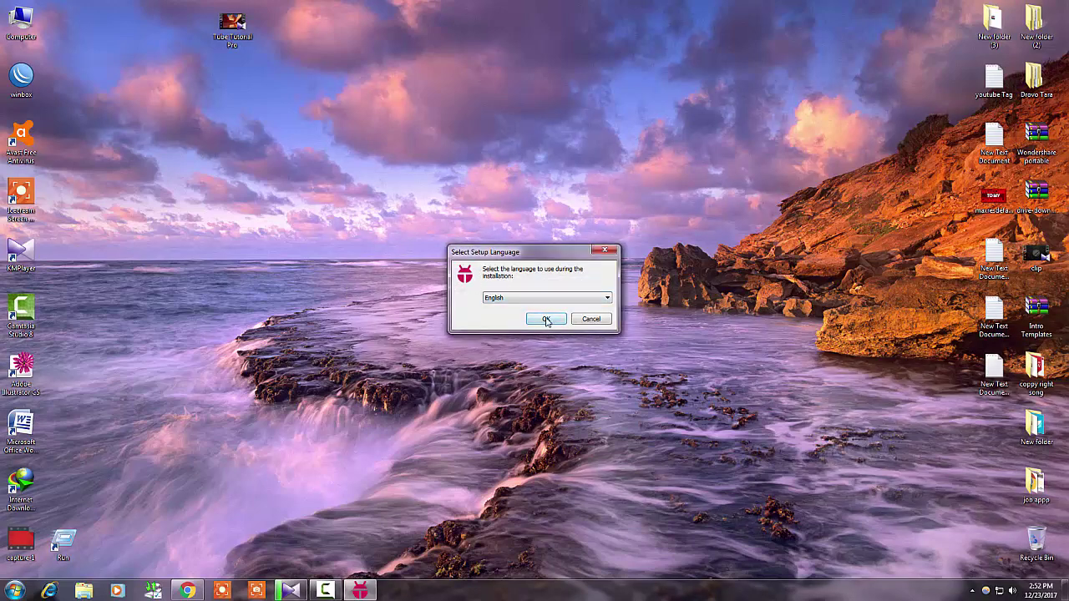
left_click(426, 351)
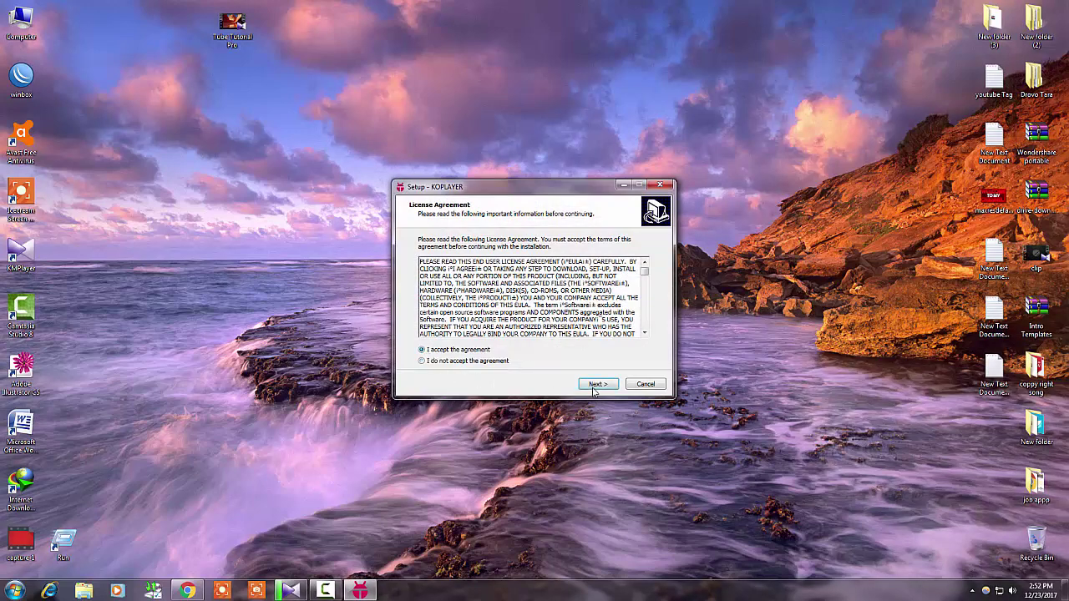
left_click(605, 387)
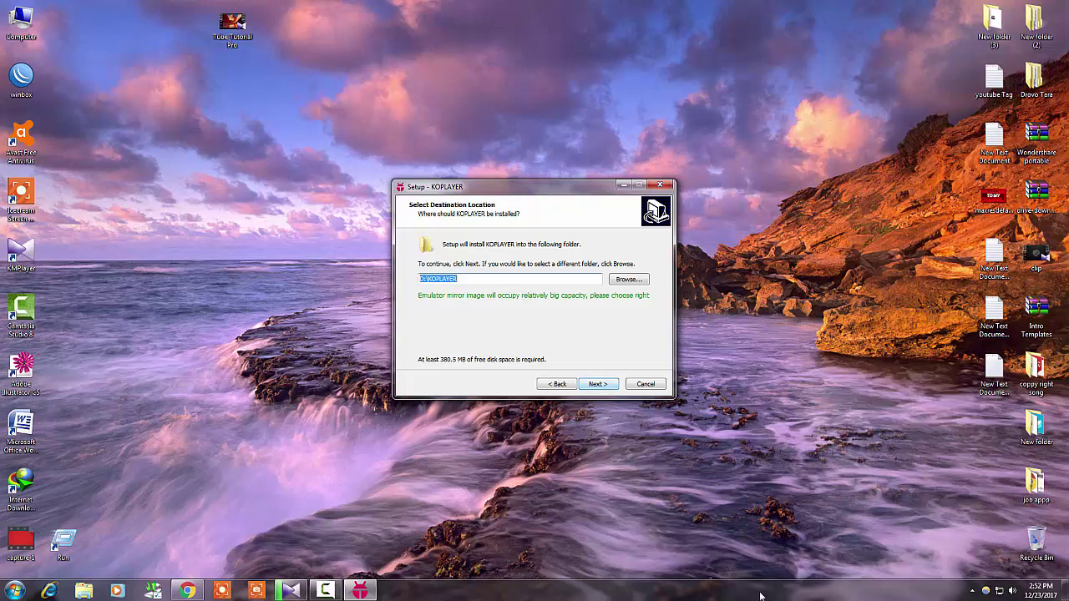
left_click(606, 387)
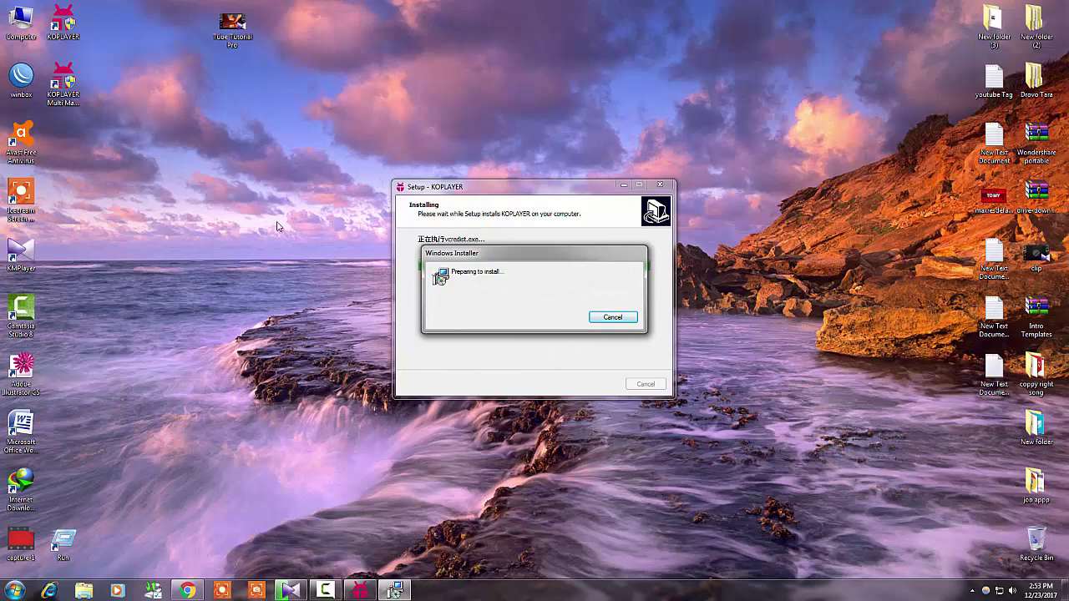
Refresh the desktop repeatedly while KOPLAYER copies its files
right_click(241, 172)
left_click(320, 437)
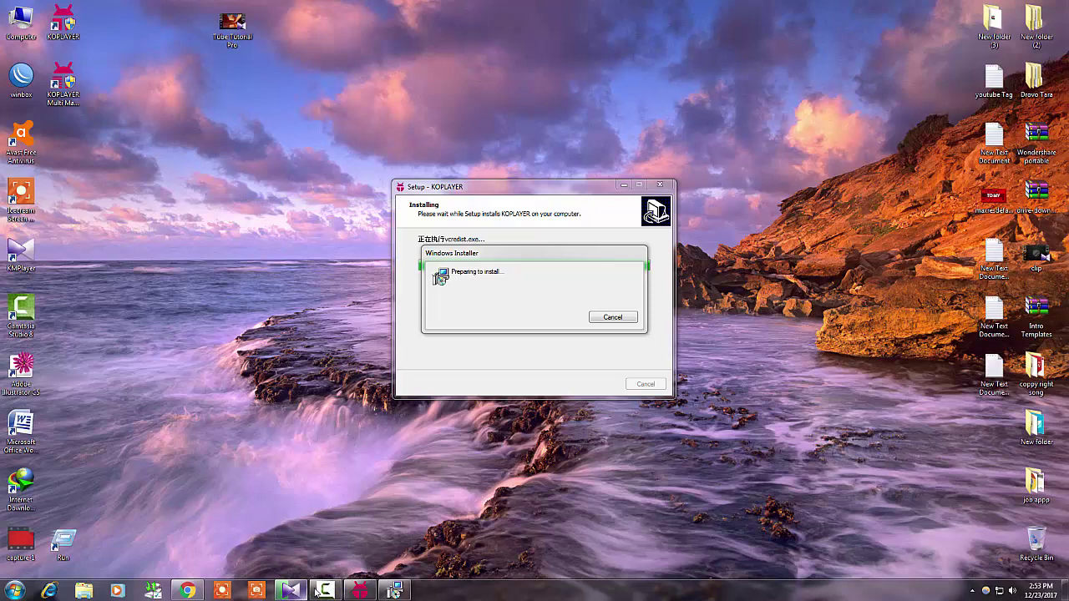
right_click(251, 215)
left_click(272, 248)
right_click(191, 198)
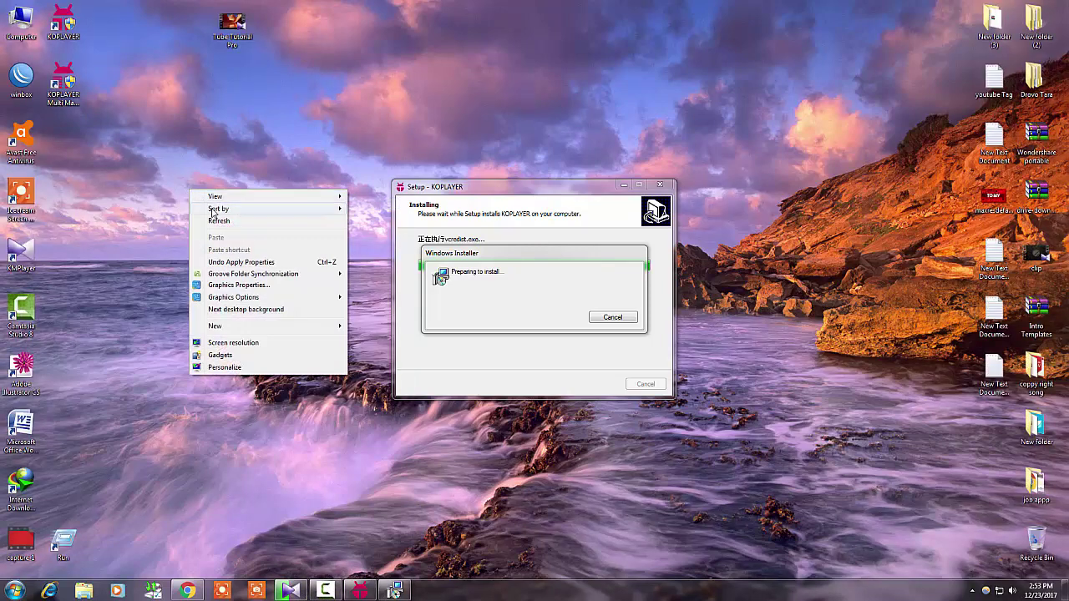
left_click(234, 228)
right_click(196, 200)
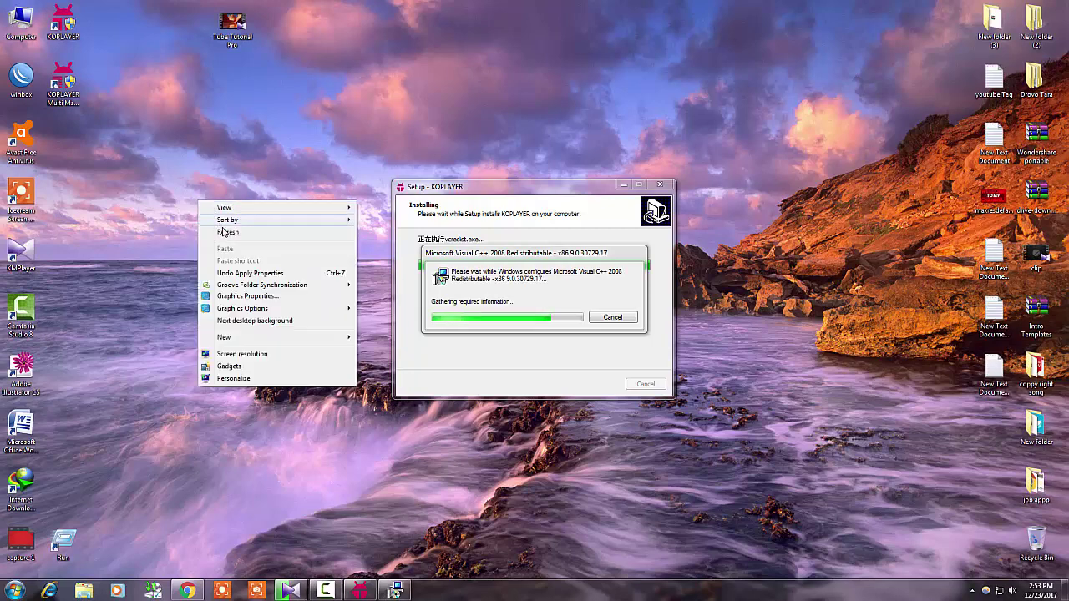
left_click(223, 230)
right_click(214, 196)
left_click(234, 225)
right_click(182, 198)
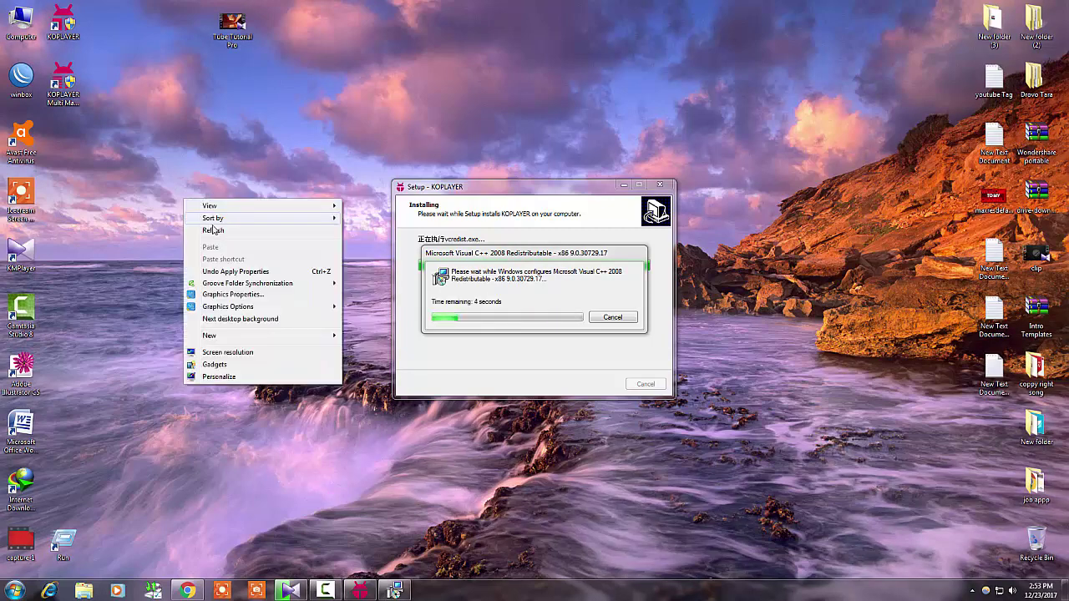
left_click(213, 231)
right_click(153, 221)
left_click(193, 250)
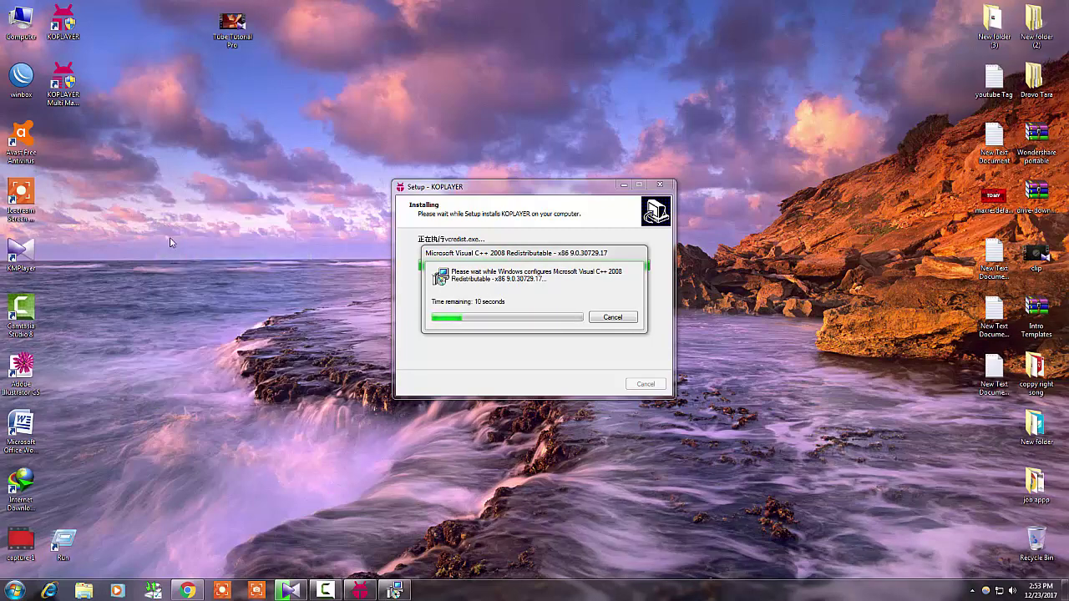
right_click(161, 221)
left_click(205, 251)
right_click(203, 219)
left_click(227, 251)
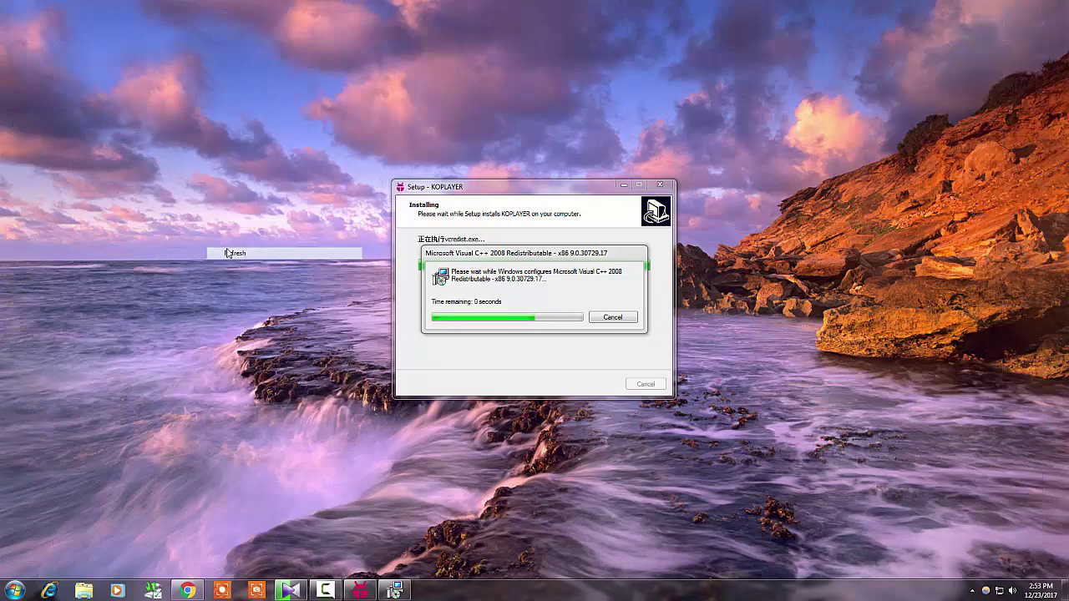
right_click(222, 220)
left_click(243, 251)
right_click(222, 219)
left_click(242, 251)
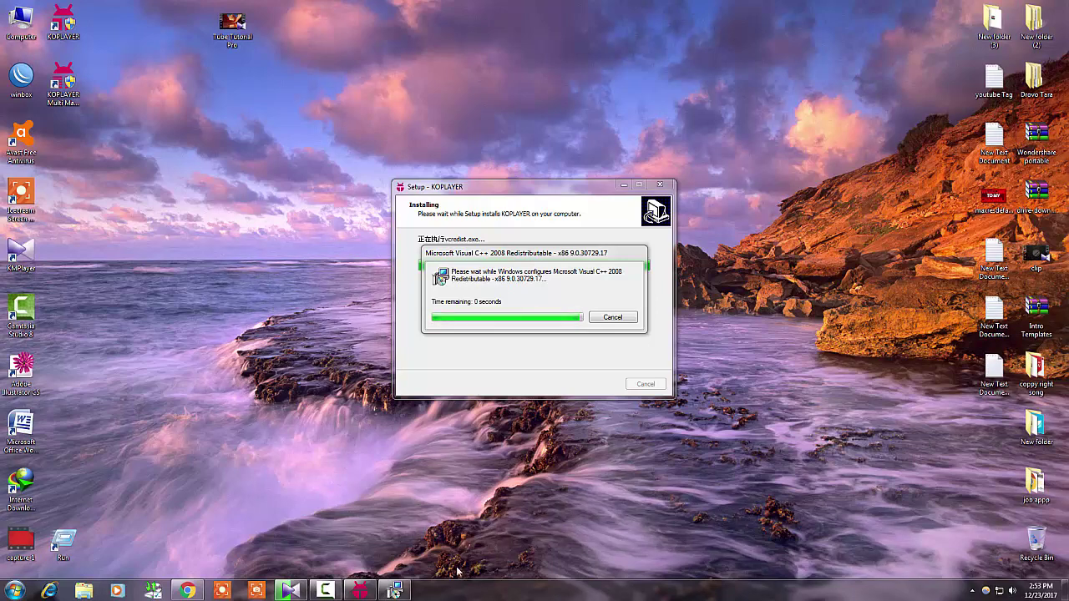
Dismiss the installer error message, refresh the desktop, and briefly show then hide KMPlayer
left_click(544, 314)
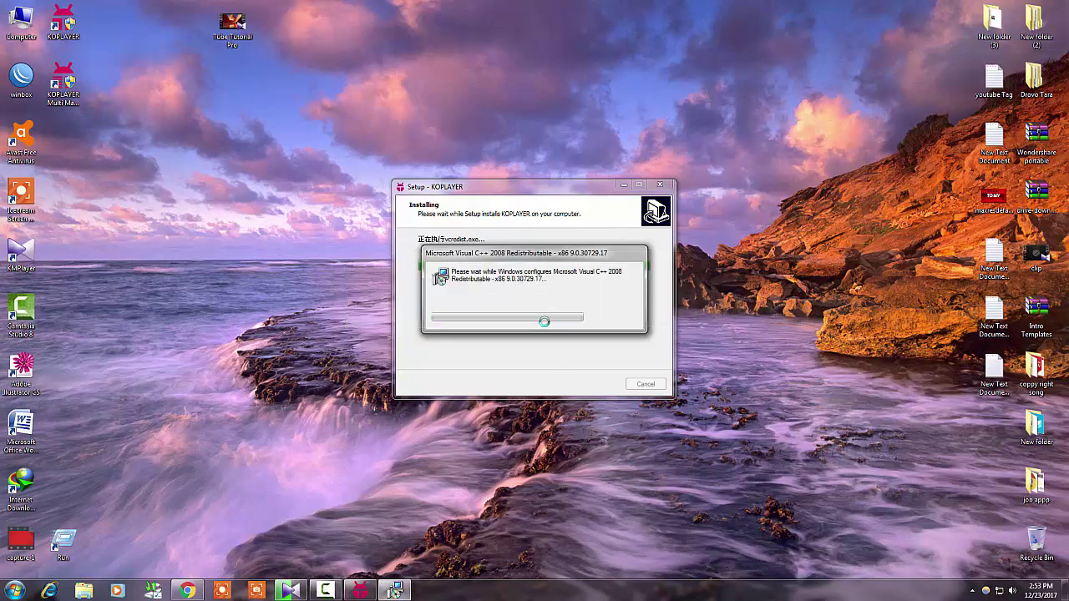
right_click(259, 233)
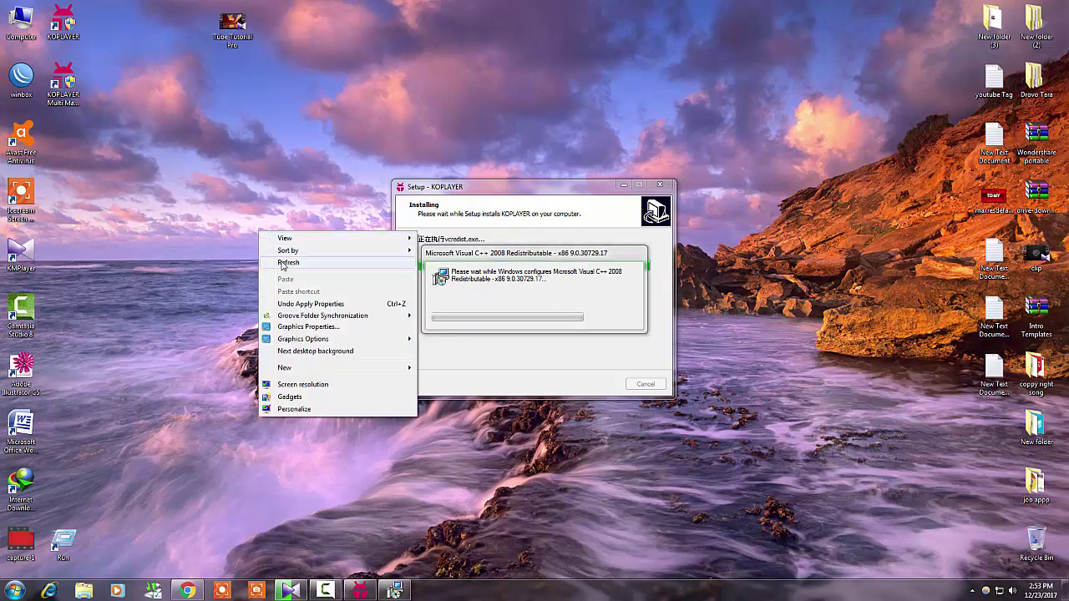
left_click(282, 264)
right_click(247, 221)
left_click(271, 252)
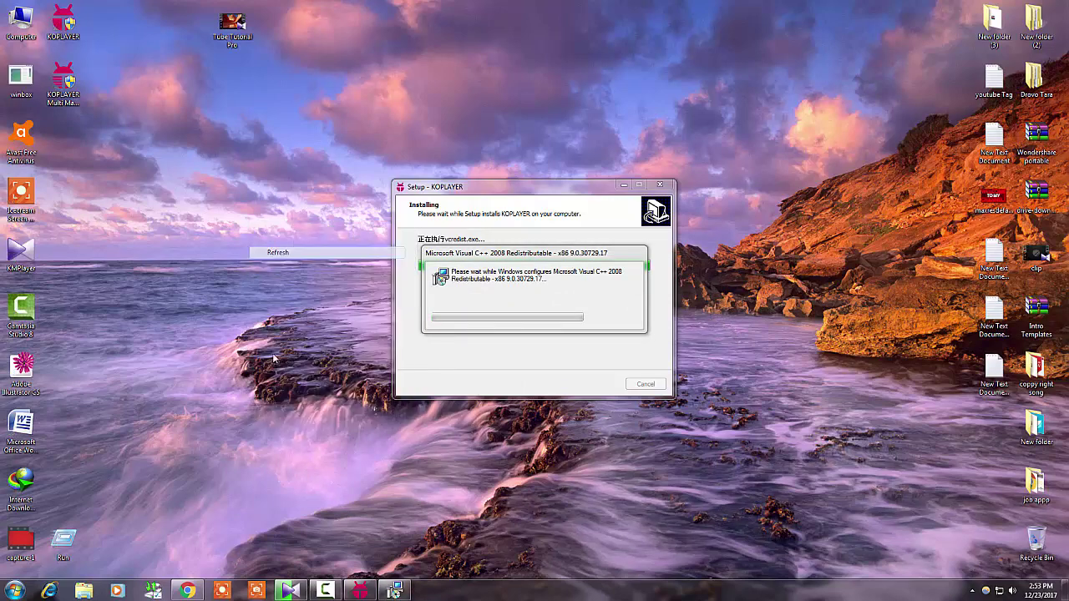
left_click(290, 590)
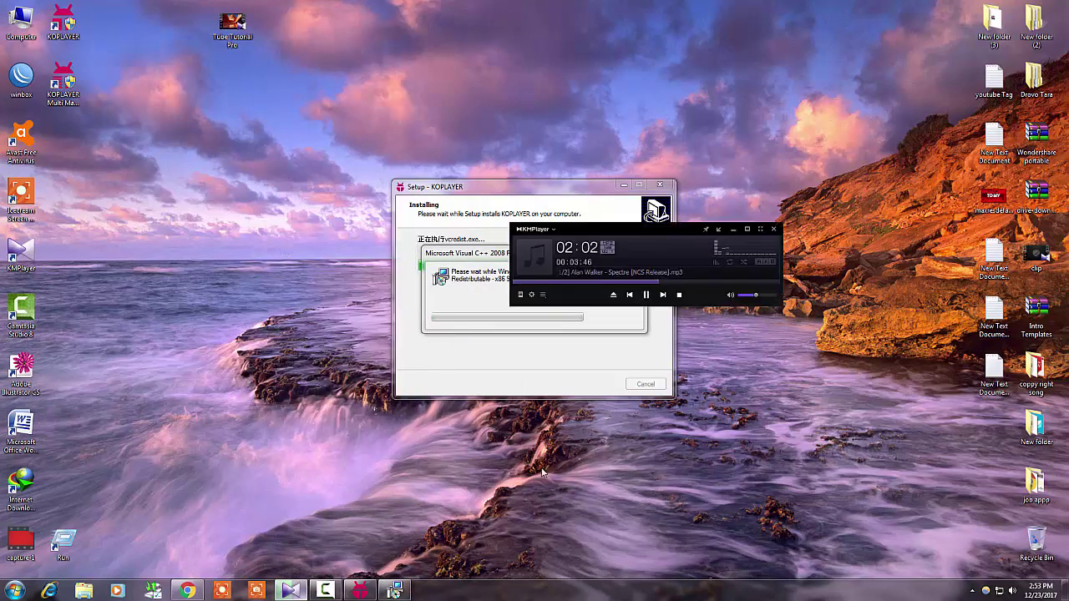
left_click(733, 230)
Keep refreshing the desktop until the setup completion page shows with Run KOPLAYER ticked
right_click(729, 172)
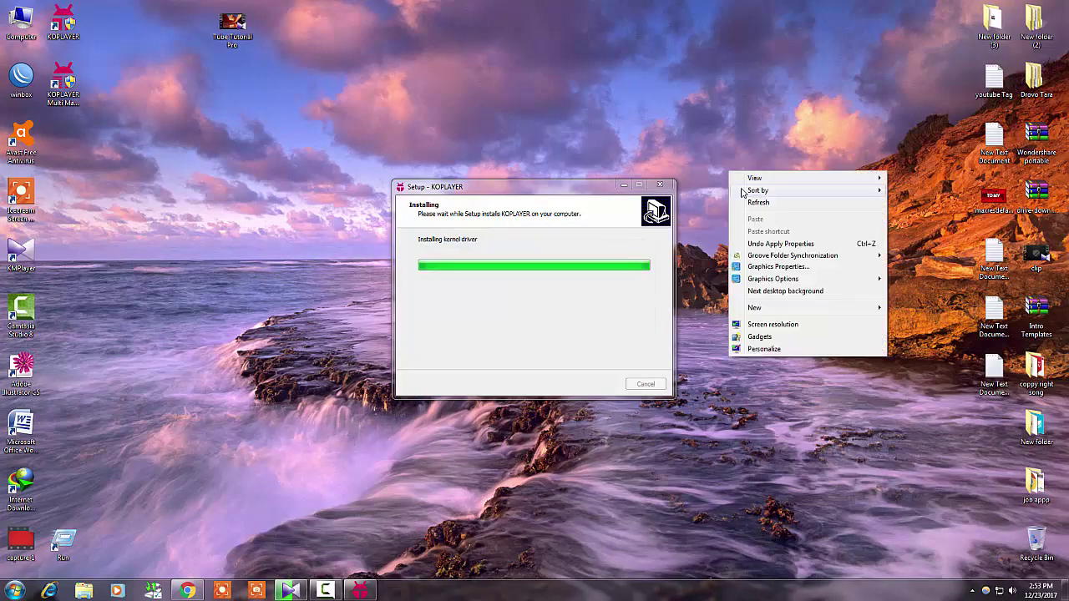
left_click(754, 205)
right_click(685, 48)
left_click(708, 78)
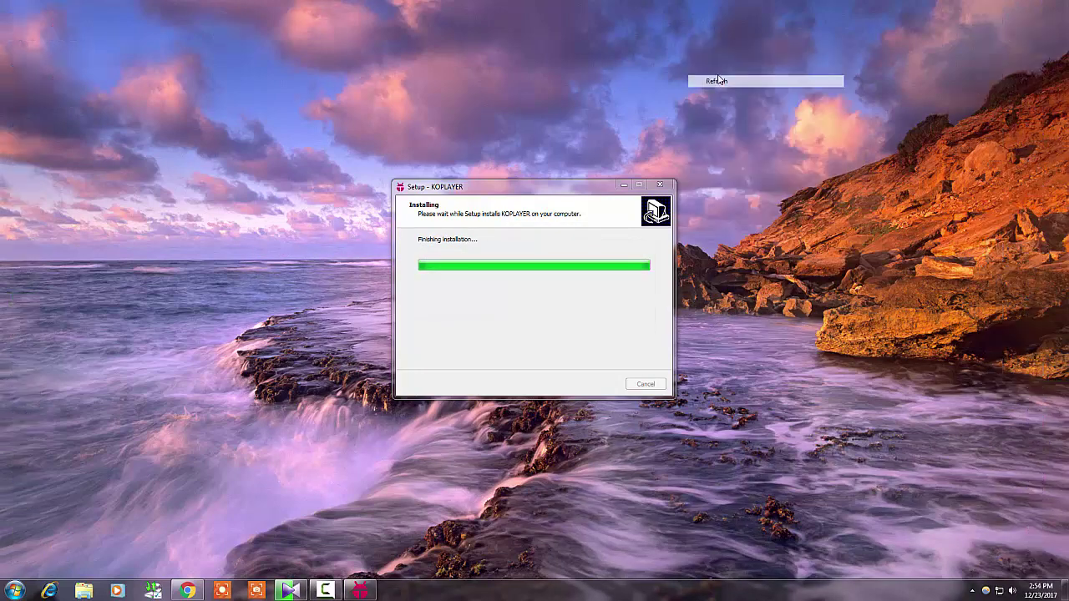
right_click(718, 76)
left_click(737, 104)
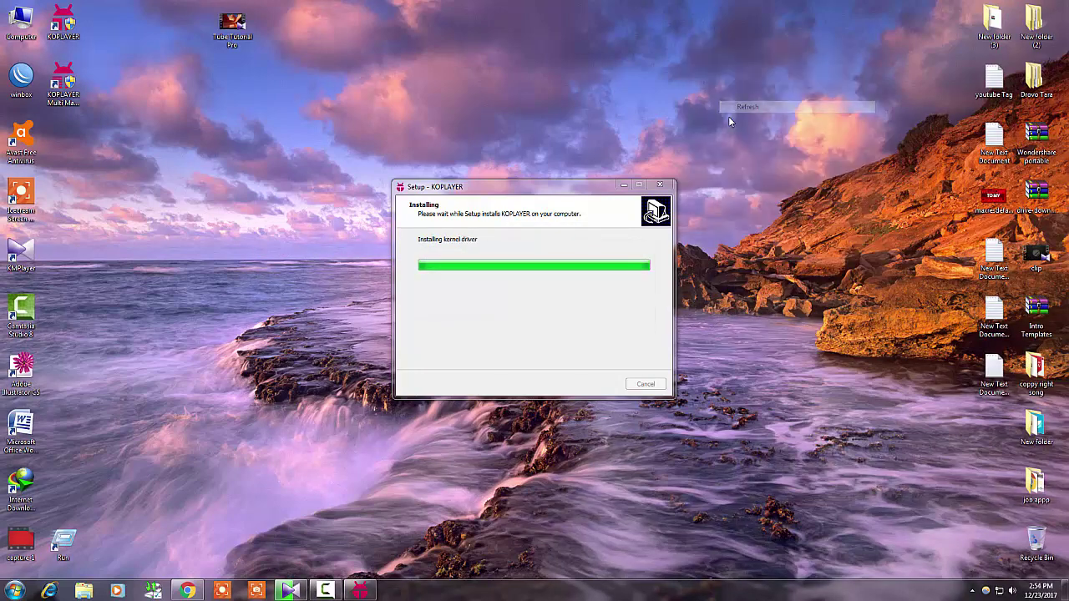
right_click(758, 222)
left_click(785, 252)
right_click(780, 244)
left_click(804, 277)
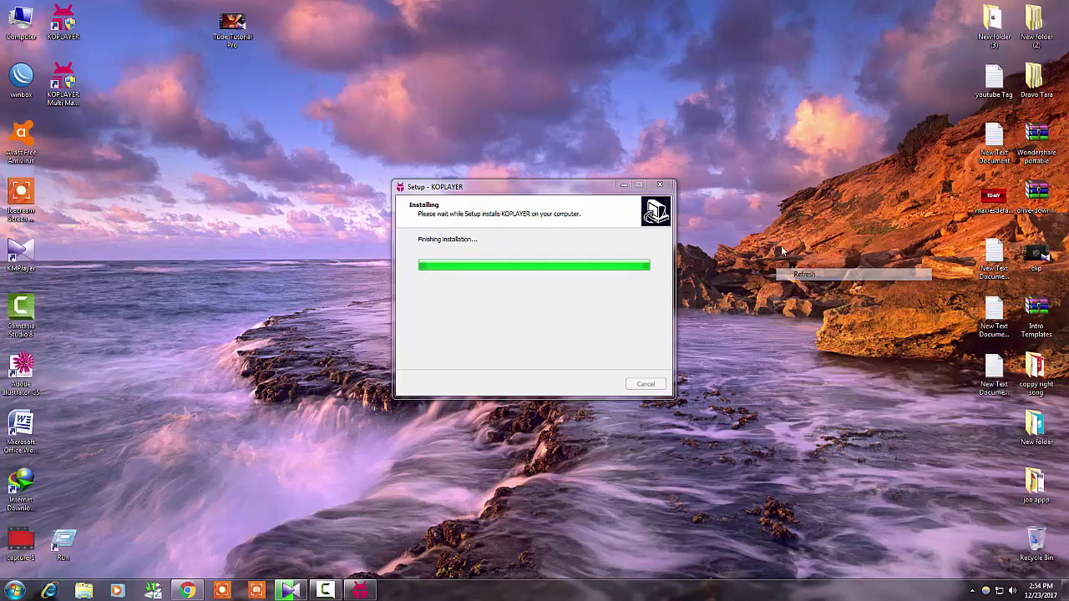
right_click(779, 246)
left_click(804, 276)
right_click(779, 246)
left_click(804, 277)
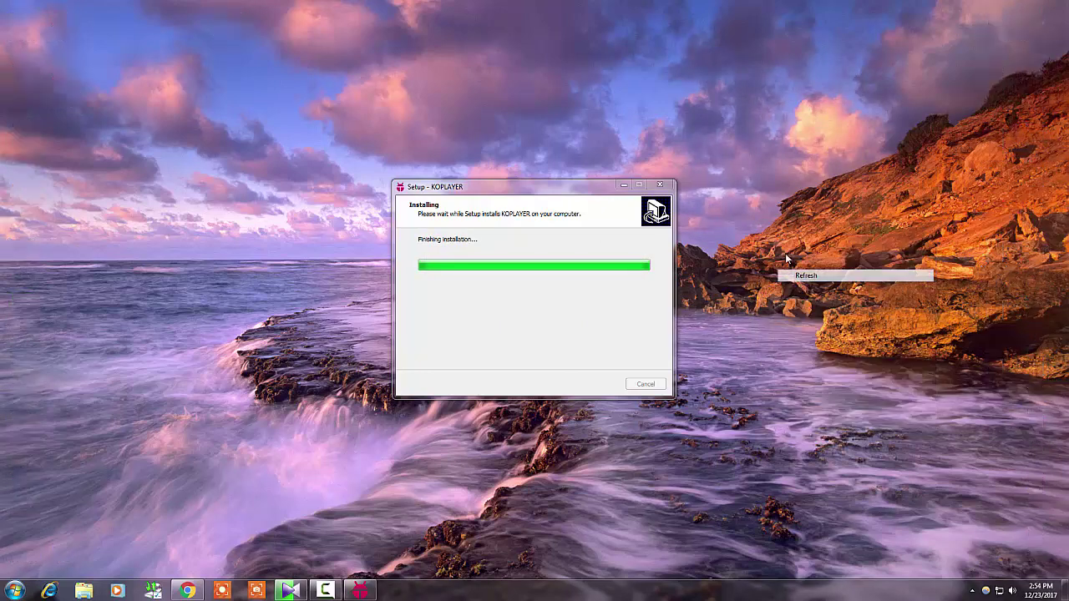
right_click(754, 224)
left_click(783, 254)
right_click(754, 238)
left_click(784, 268)
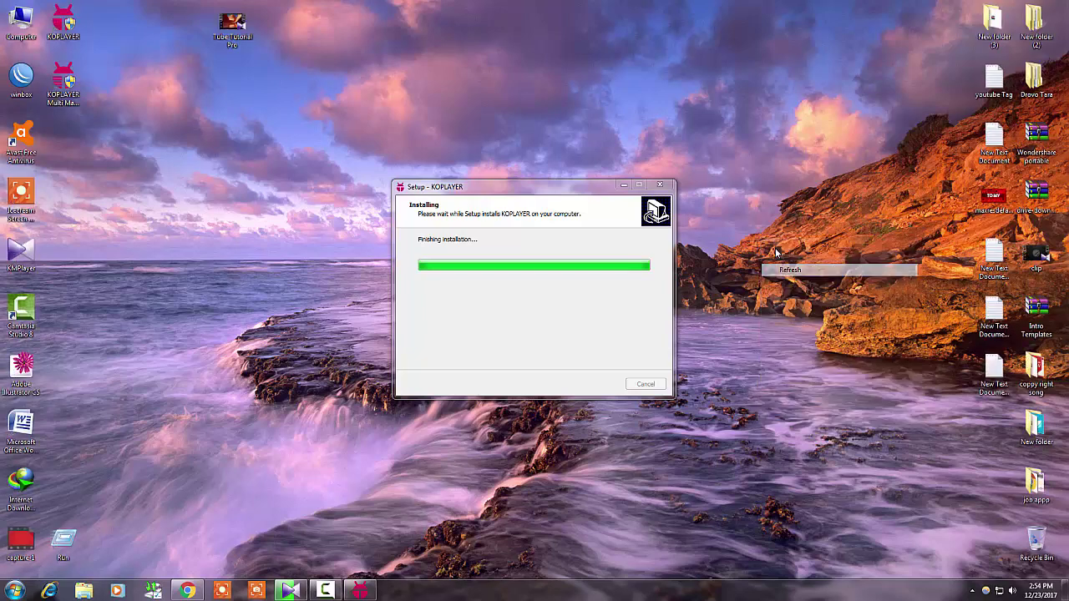
right_click(759, 194)
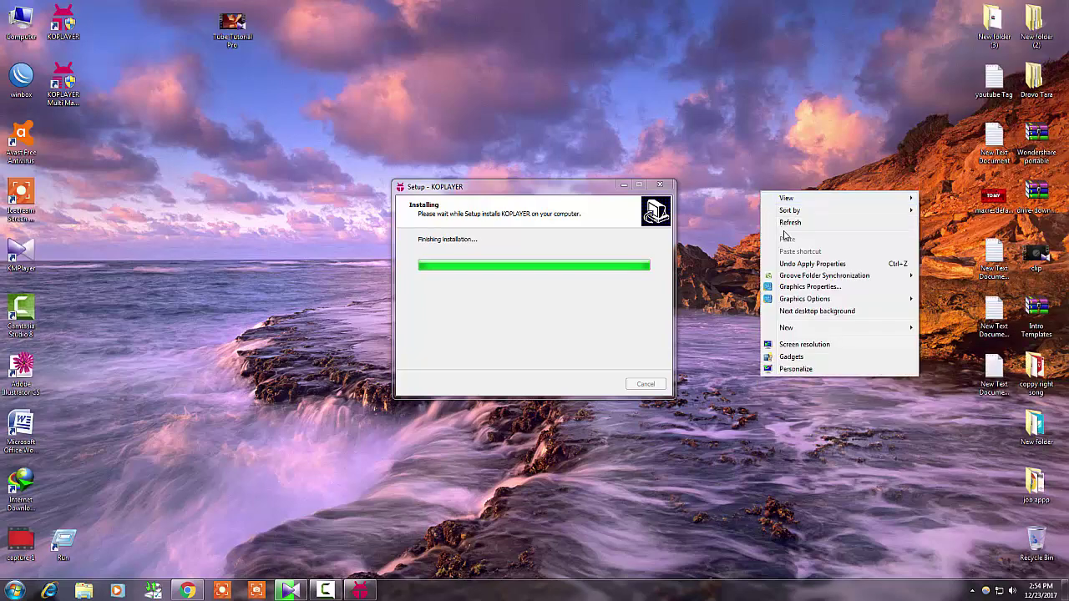
left_click(781, 222)
right_click(777, 215)
left_click(804, 241)
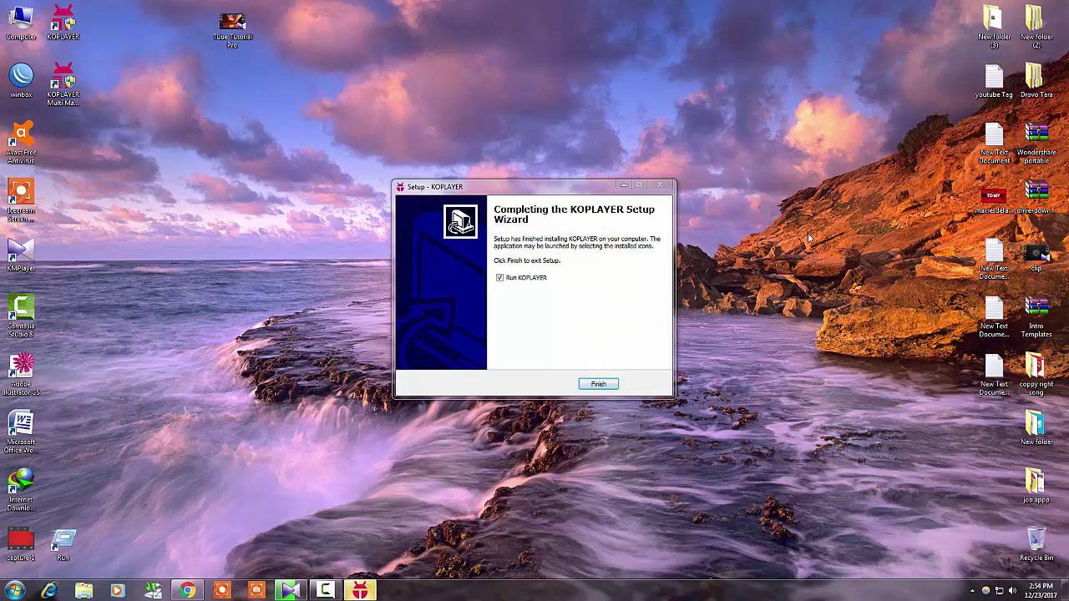
Finish setup to launch KOPLAYER 1.4.1049, refreshing the desktop as the 1.4.1052 upgrade prompt appears
left_click(594, 384)
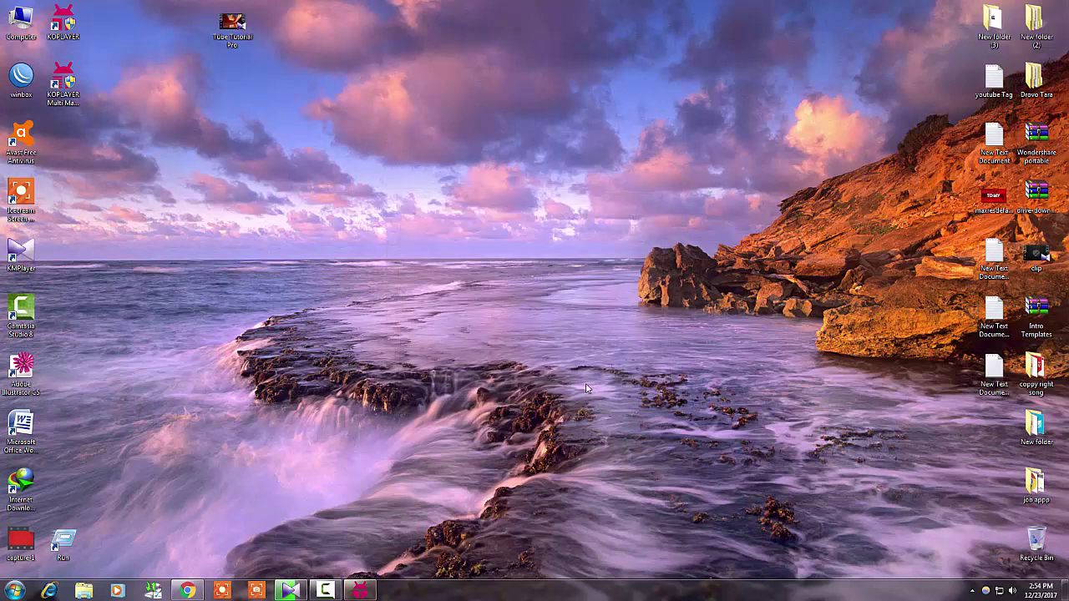
right_click(298, 125)
left_click(325, 157)
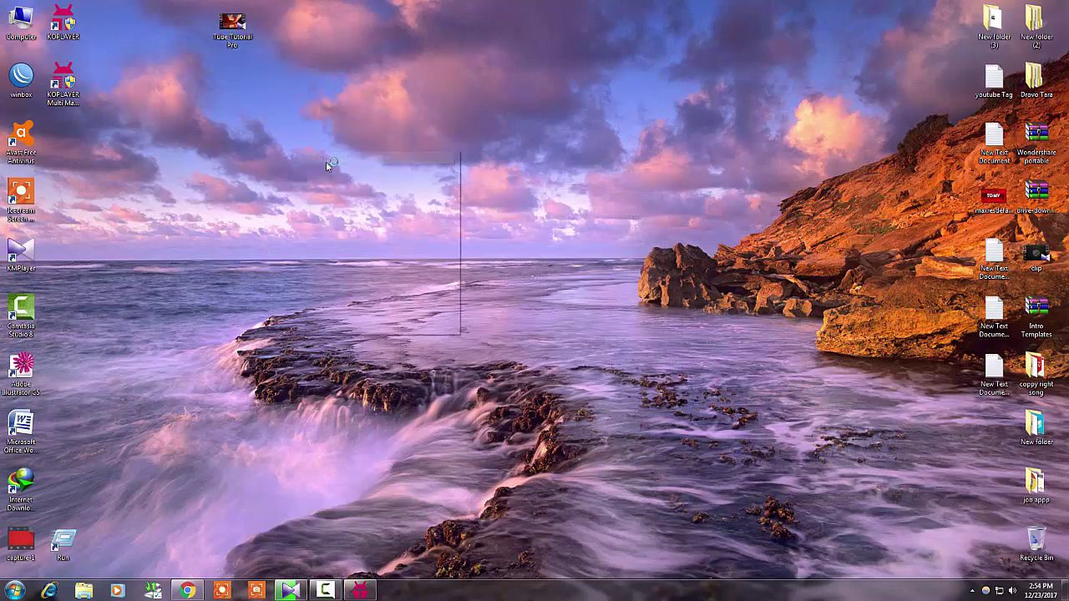
right_click(301, 149)
left_click(330, 181)
right_click(302, 165)
left_click(348, 201)
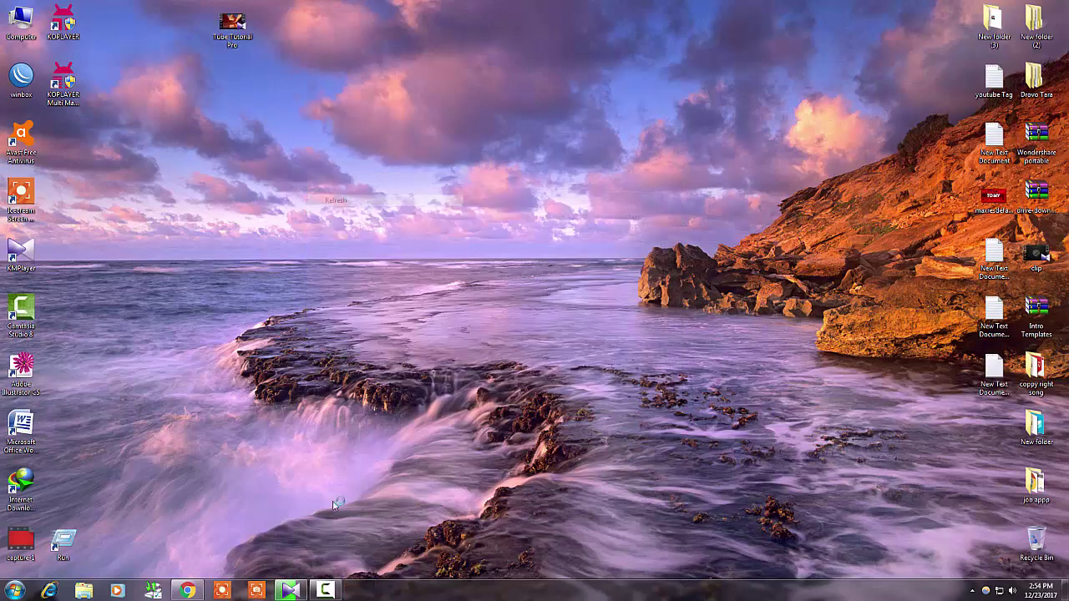
left_click(326, 590)
left_click(1016, 539)
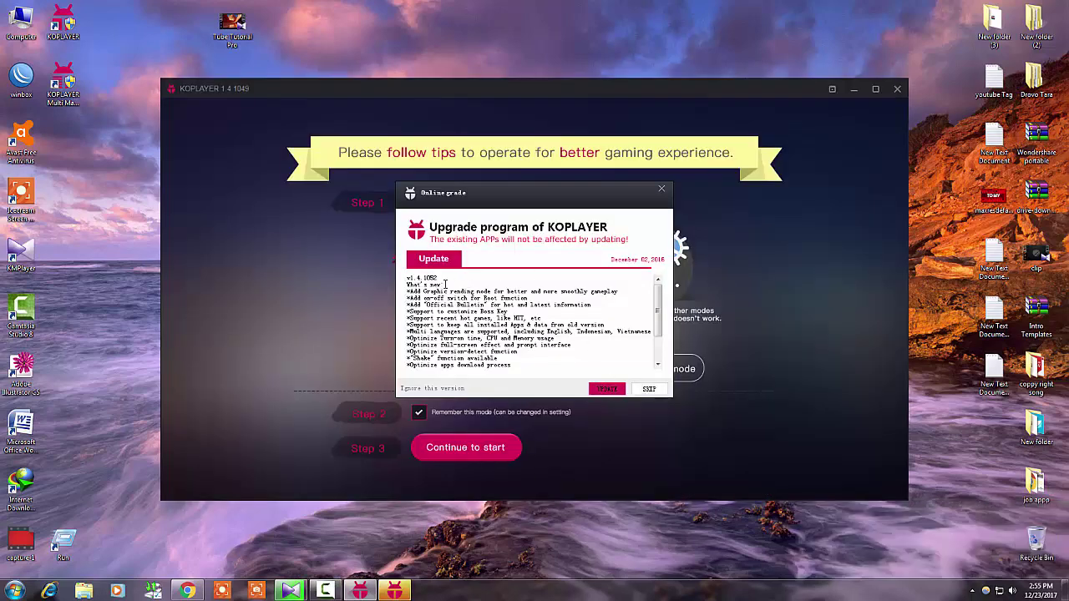
Skip the online upgrade and continue in Speed mode until the Welcome to KOPLAYER screen loads
left_click(652, 390)
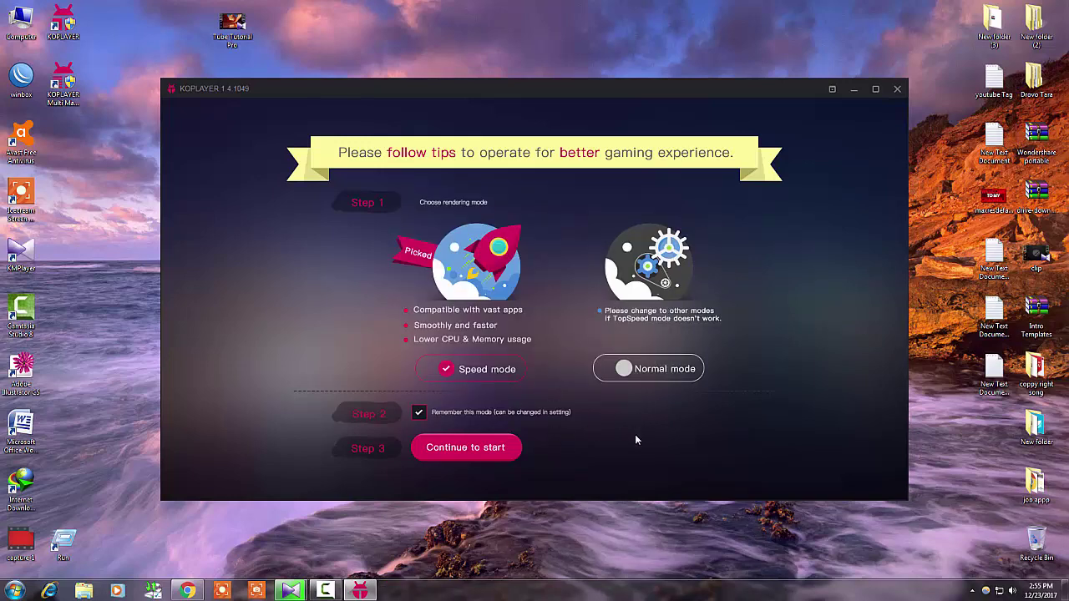
left_click(472, 451)
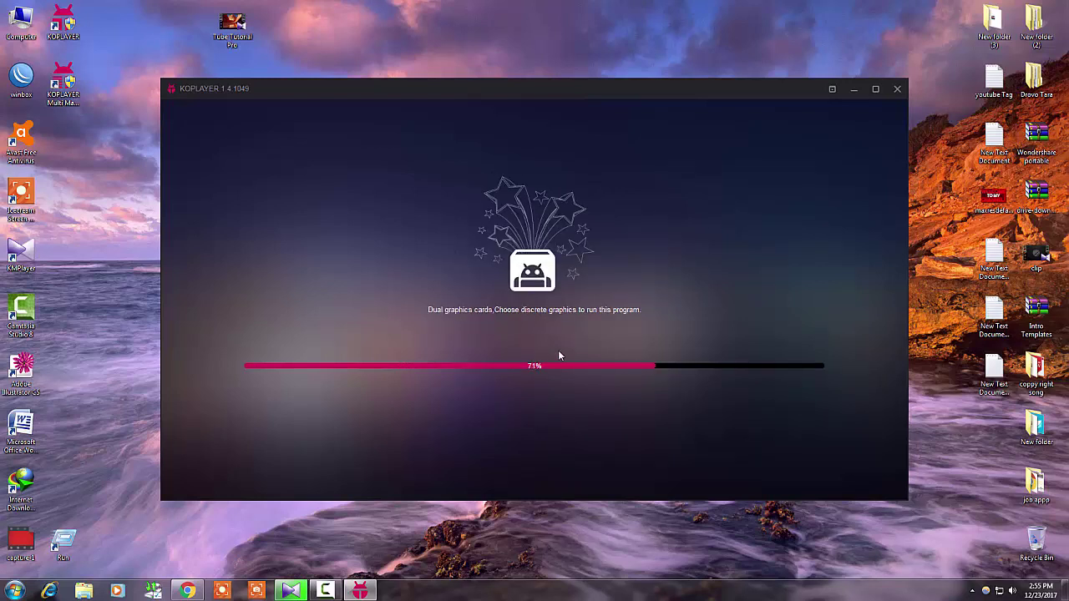
left_click(326, 590)
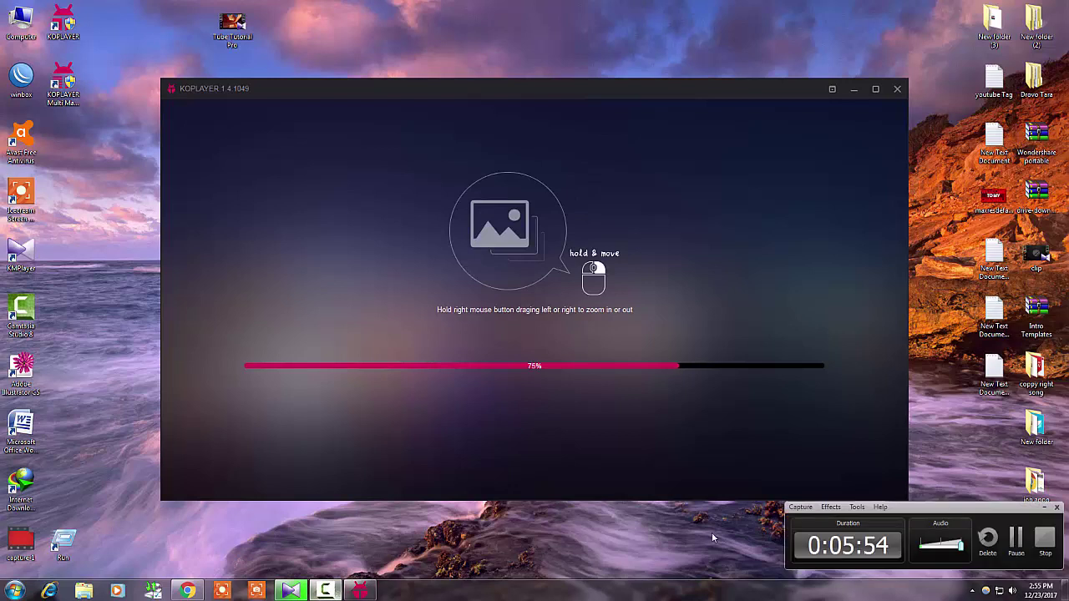
left_click(1044, 507)
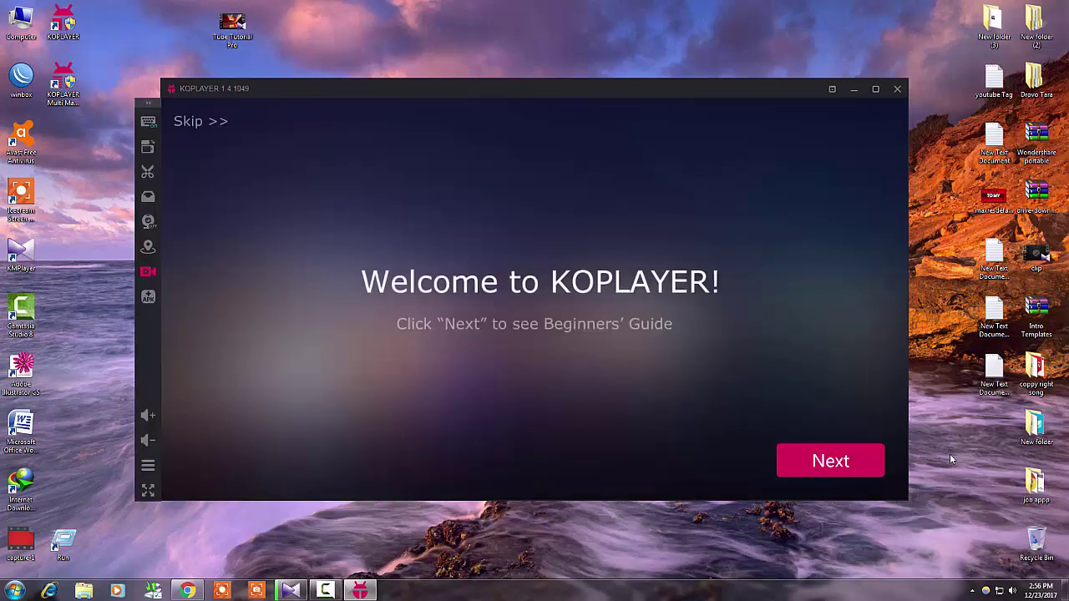
Step through the guide's screen zoom, gamepad editing, software settings and file sharing tips, then close it
left_click(851, 466)
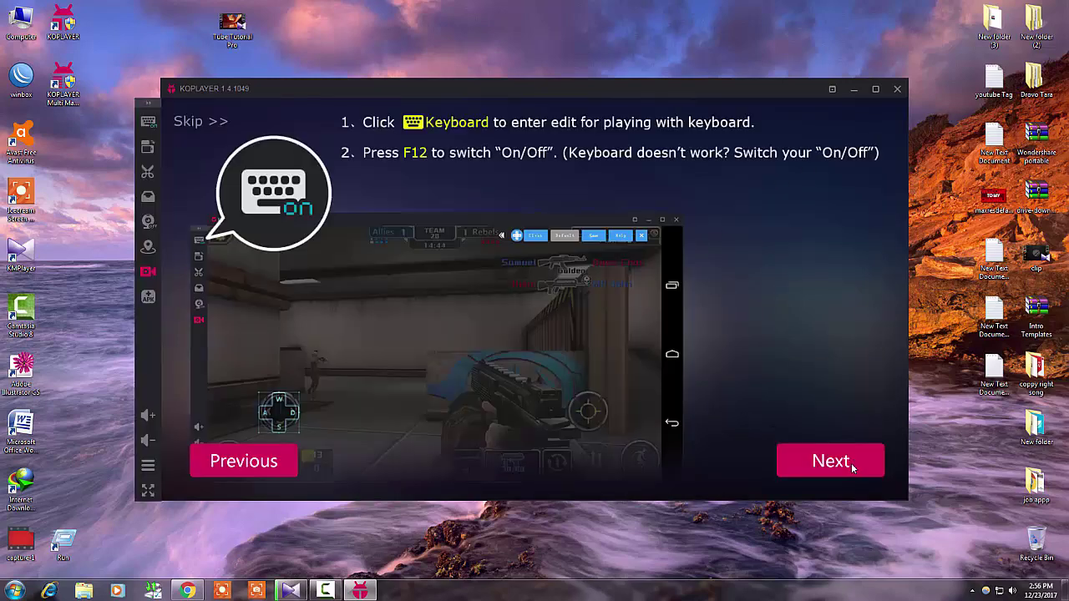
left_click(821, 452)
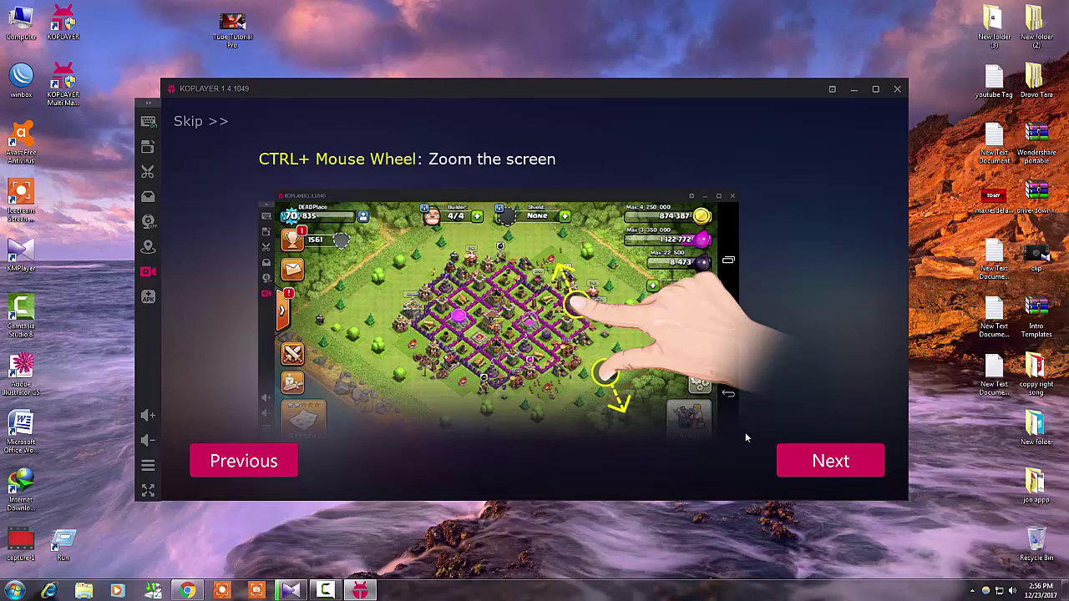
left_click(805, 453)
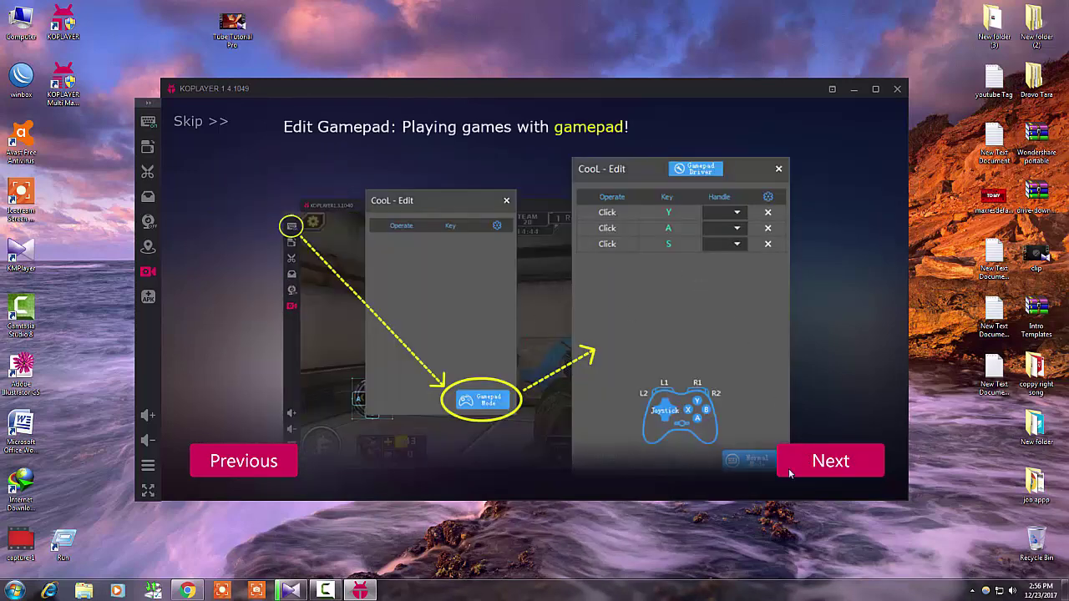
left_click(829, 471)
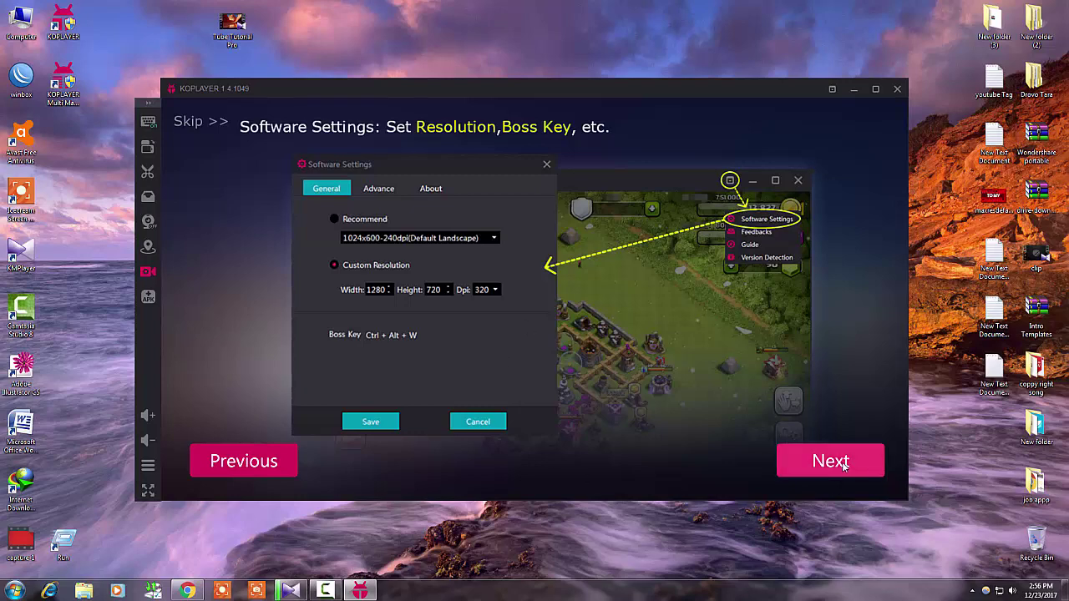
left_click(841, 466)
left_click(858, 462)
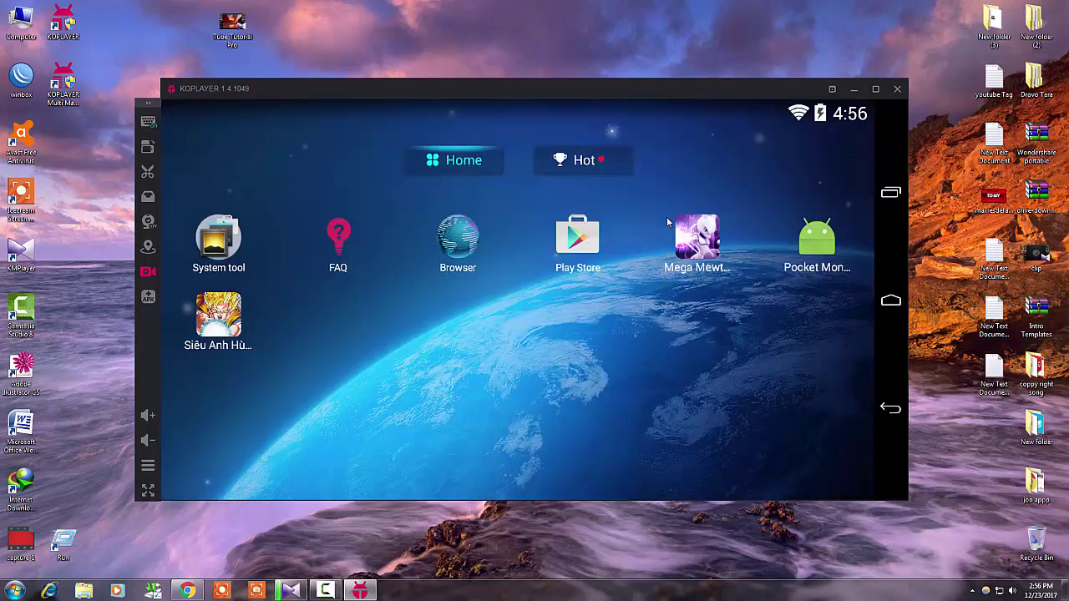
Maximize and restore the emulator window twice, then launch the Play Store from the home screen
left_click(875, 89)
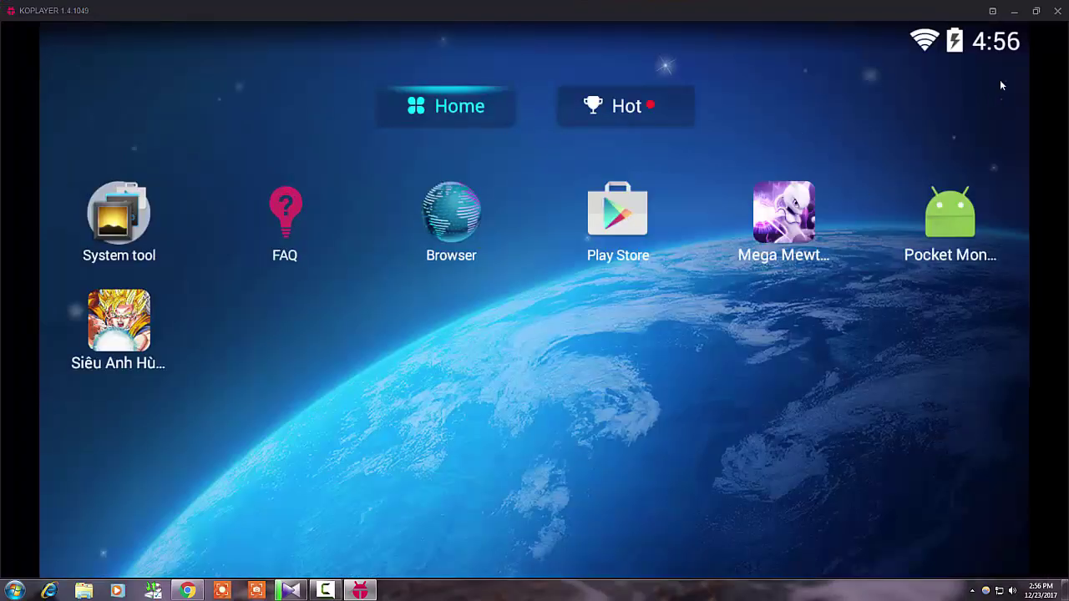
left_click(1036, 10)
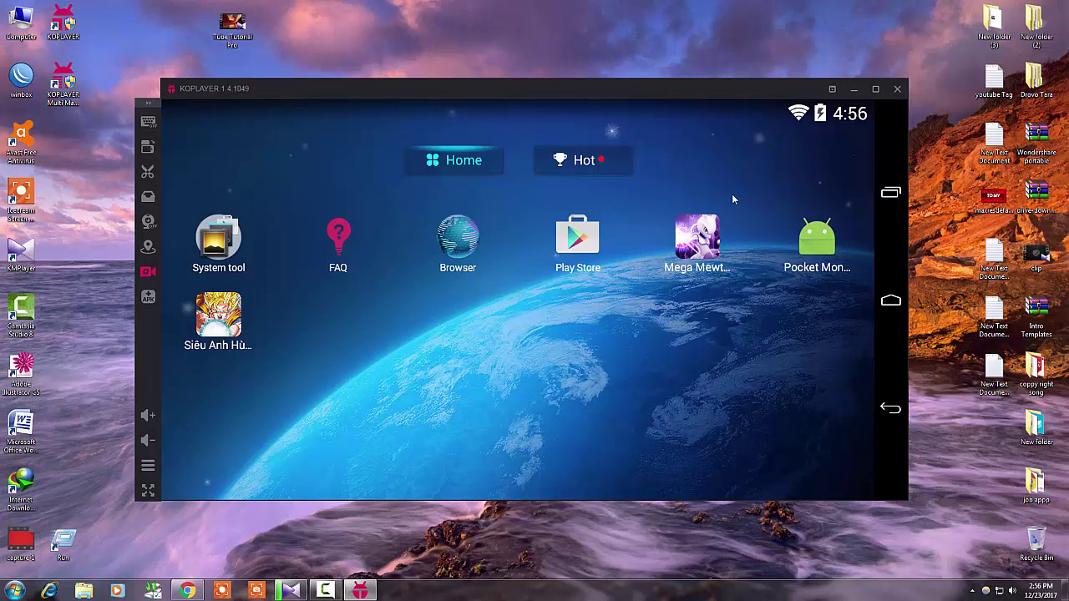
left_click(875, 89)
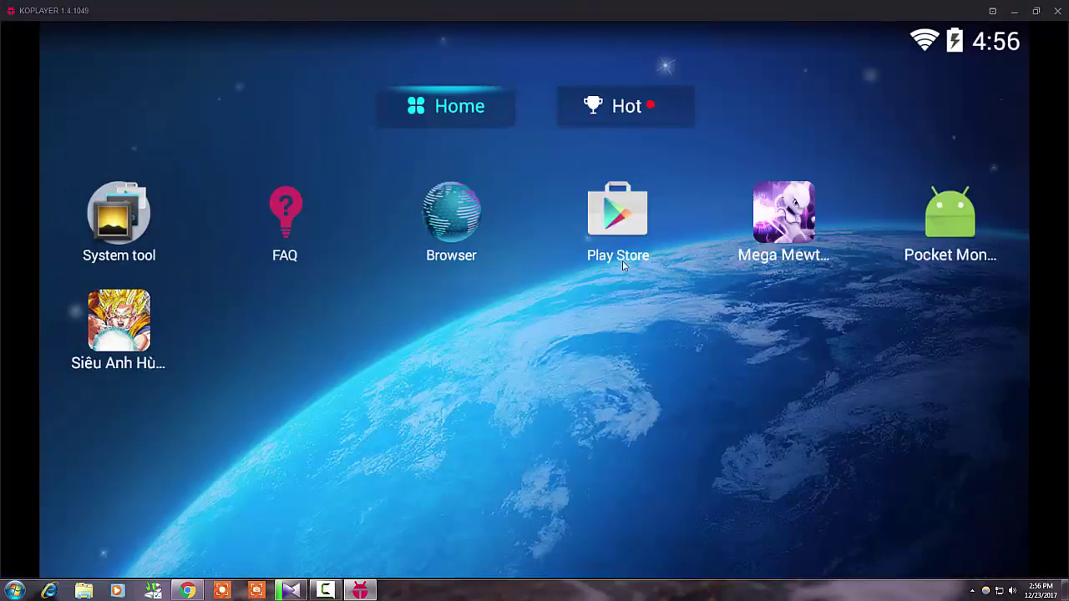
left_click(1036, 11)
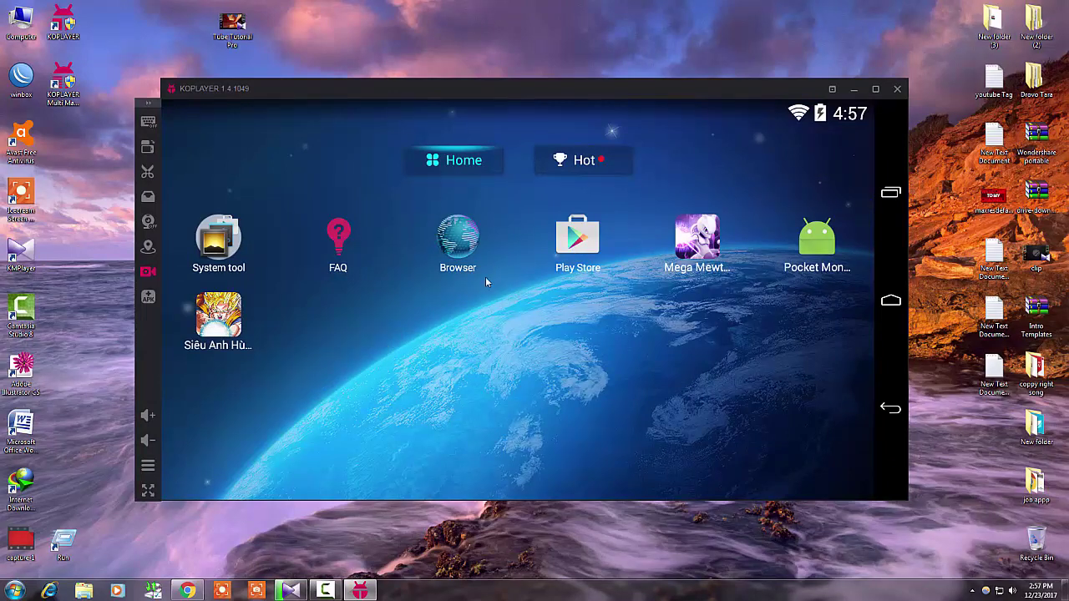
left_click(589, 254)
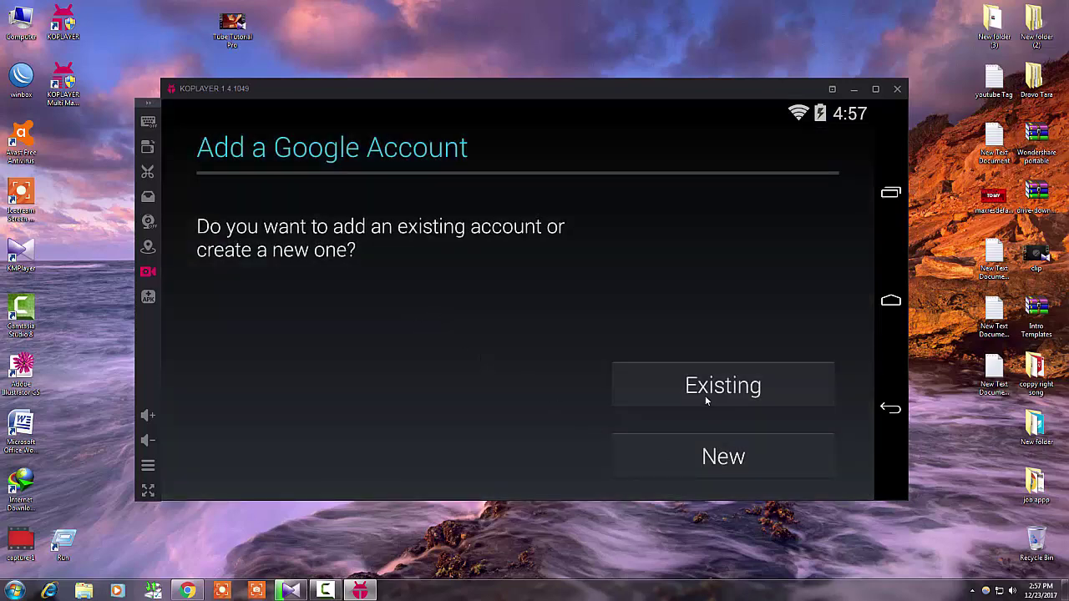
Choose to sign in with an existing Google account and enter the account's e-mail address
left_click(705, 395)
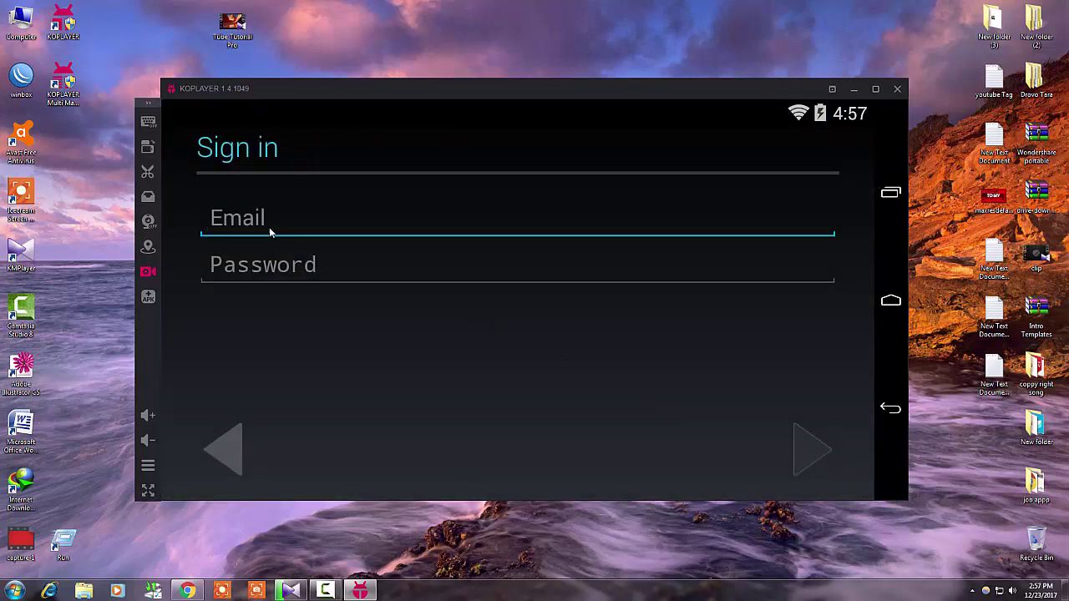
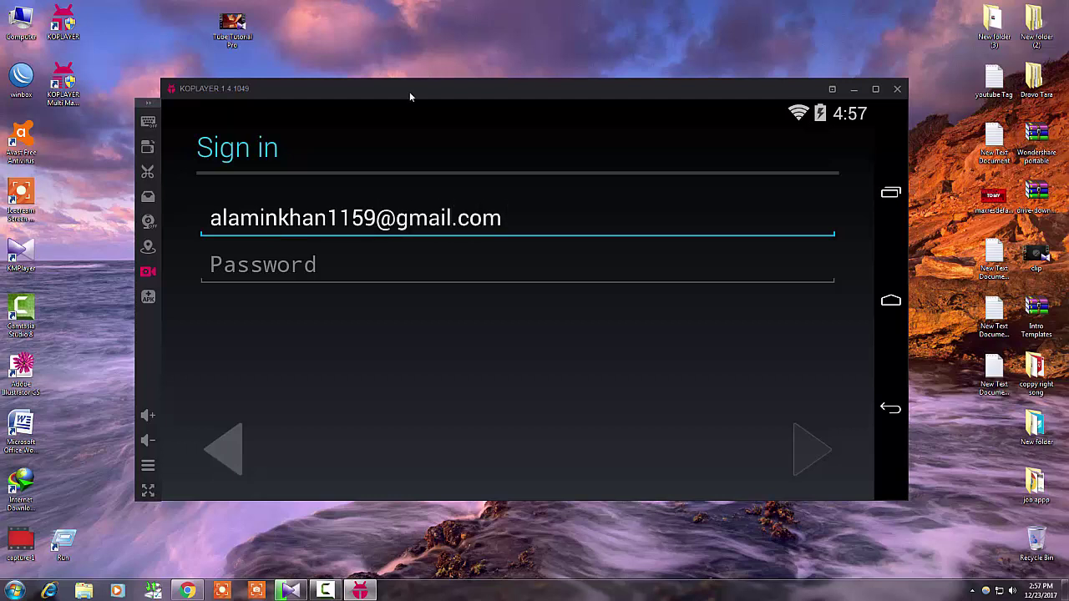
Enter the account password and submit the Google sign-in
left_click(344, 265)
type("0")
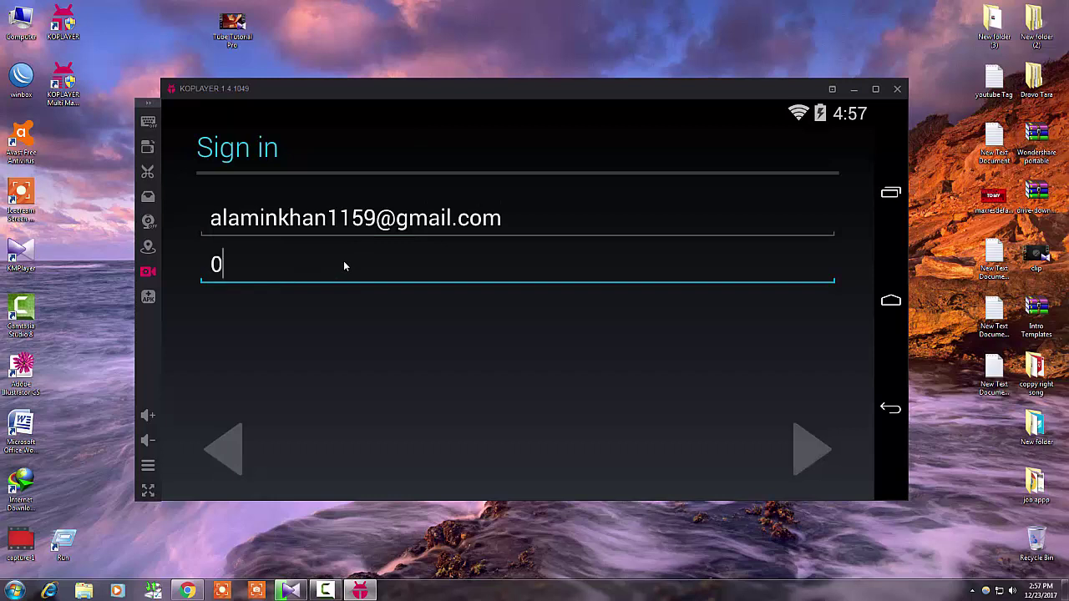
type("68")
key("BackSpace")
key("BackSpace")
key("BackSpace")
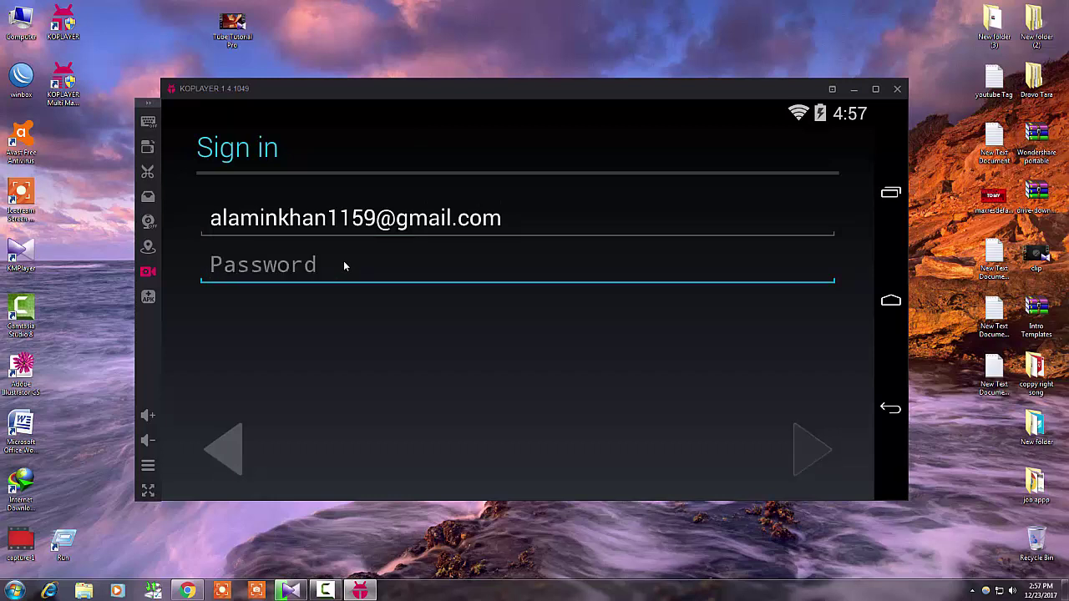
left_click(361, 592)
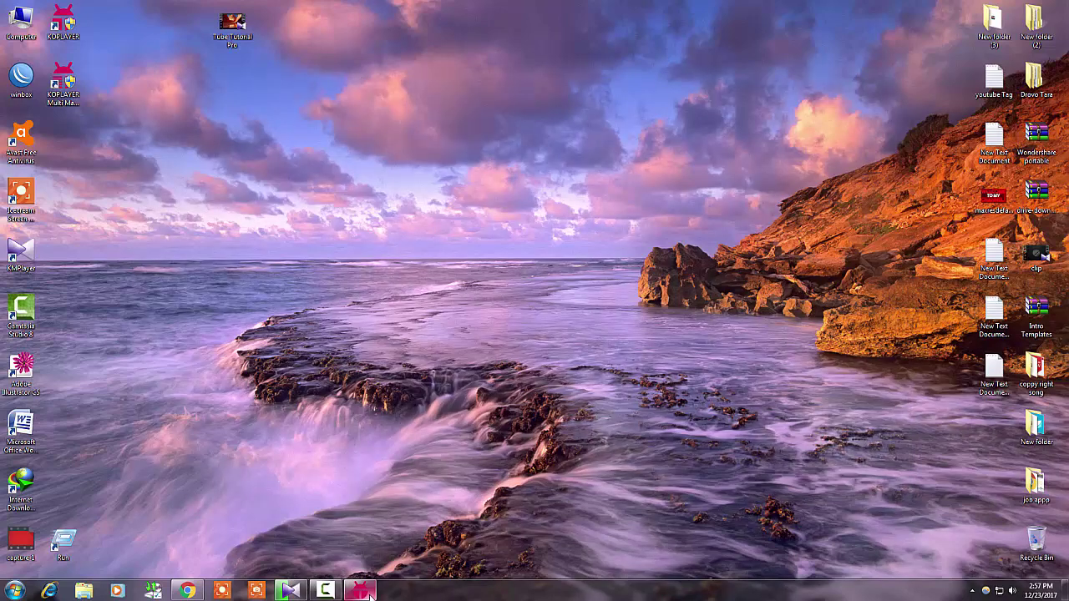
left_click(361, 592)
mouse_move(329, 589)
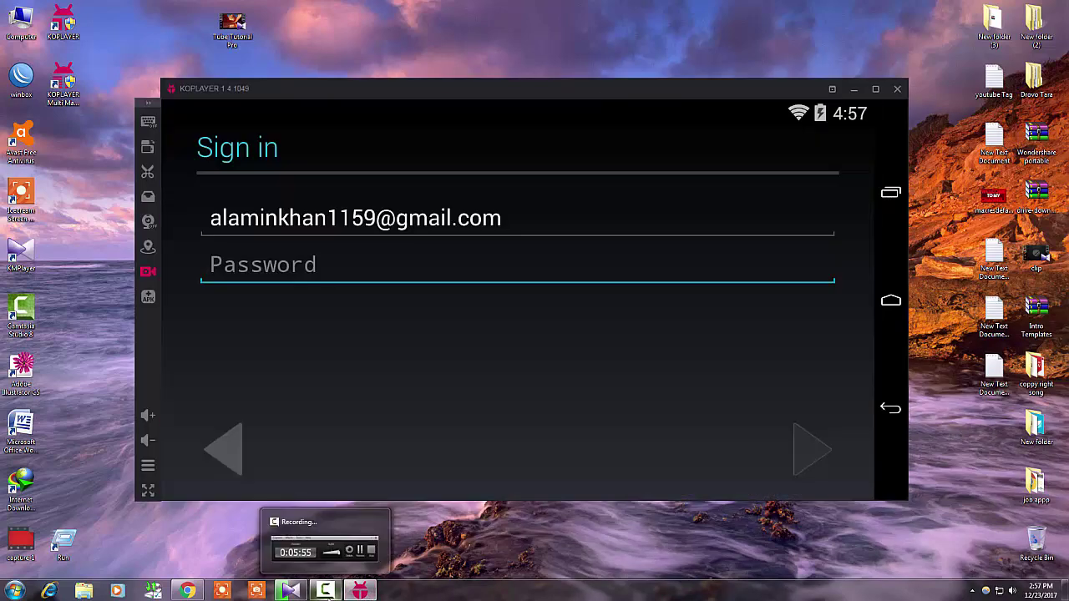
type("**********")
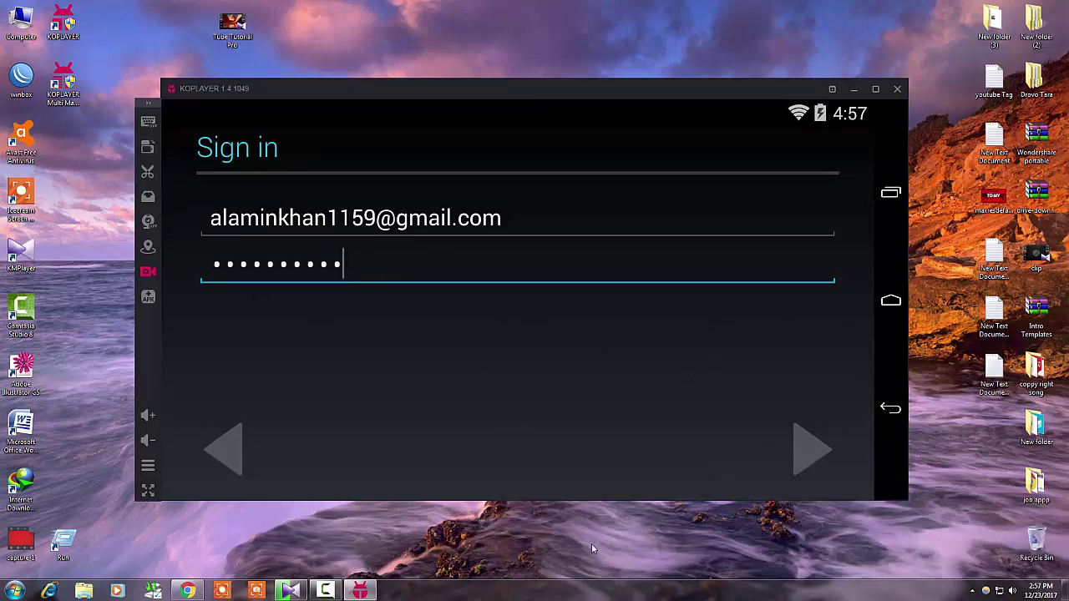
left_click(809, 455)
Agree to Google terms, pass the services page, opt into Play news and offers, accept Play terms
left_click(622, 374)
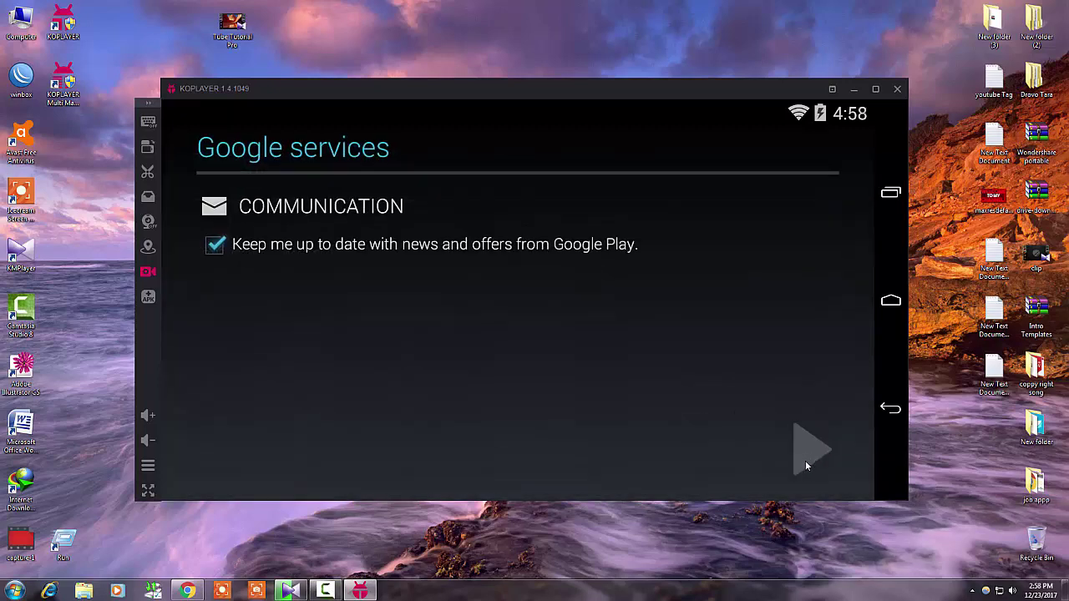
left_click(805, 465)
left_click(326, 591)
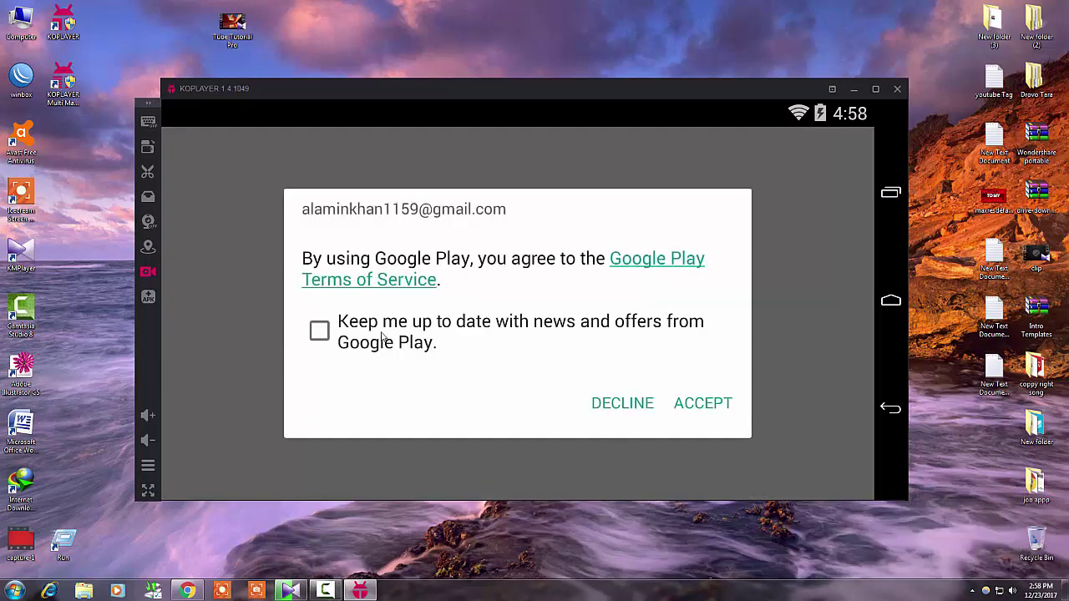
left_click(326, 332)
left_click(701, 404)
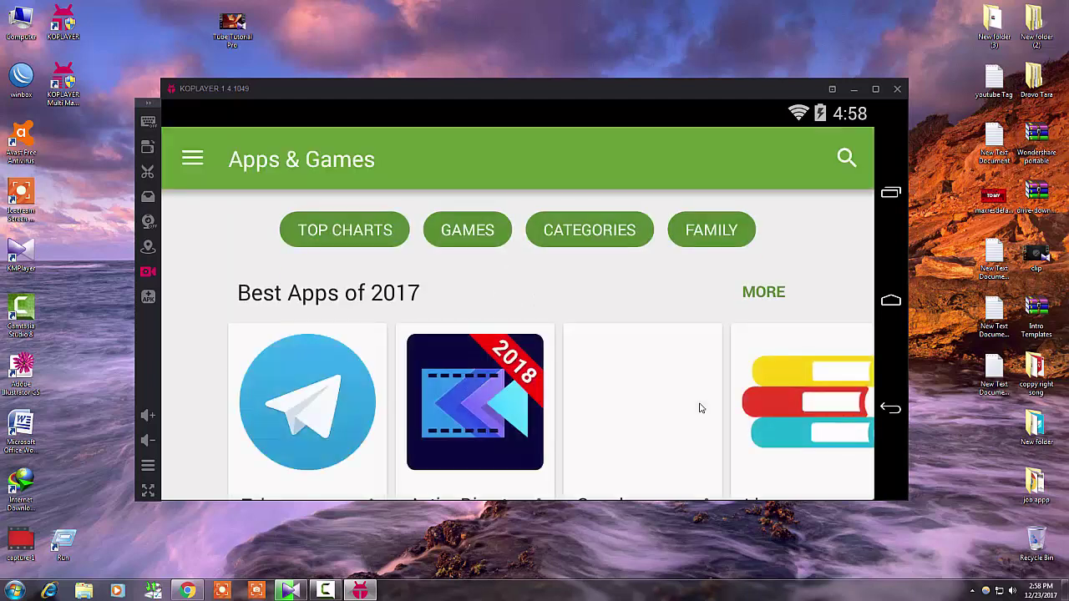
Maximize the emulator window and scroll down through the Play Store's Apps & Games page
left_click(873, 90)
scroll(419, 428, "down", 5)
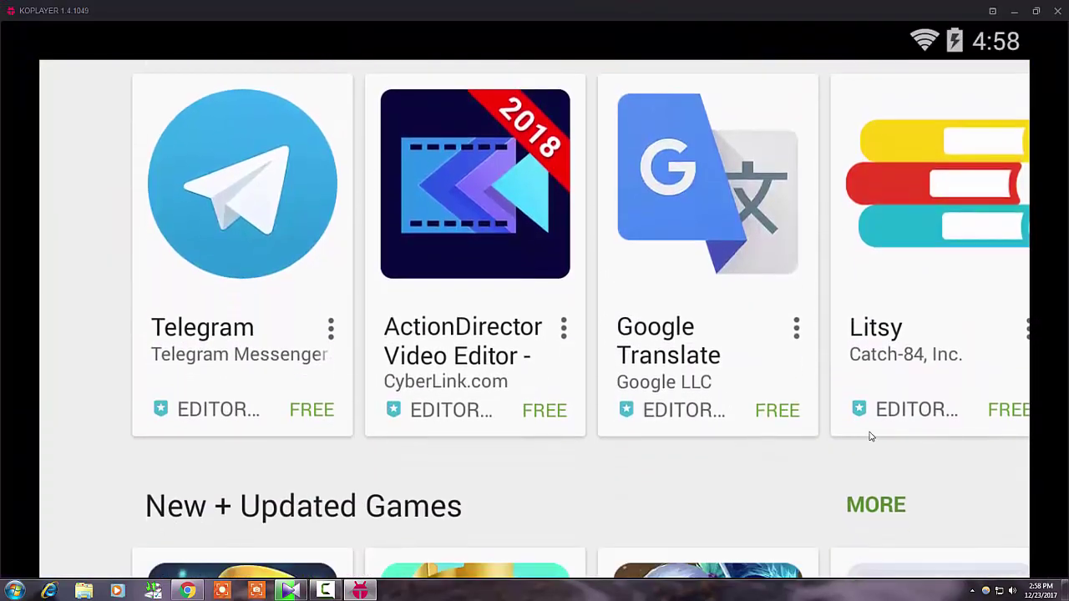
mouse_move(1056, 214)
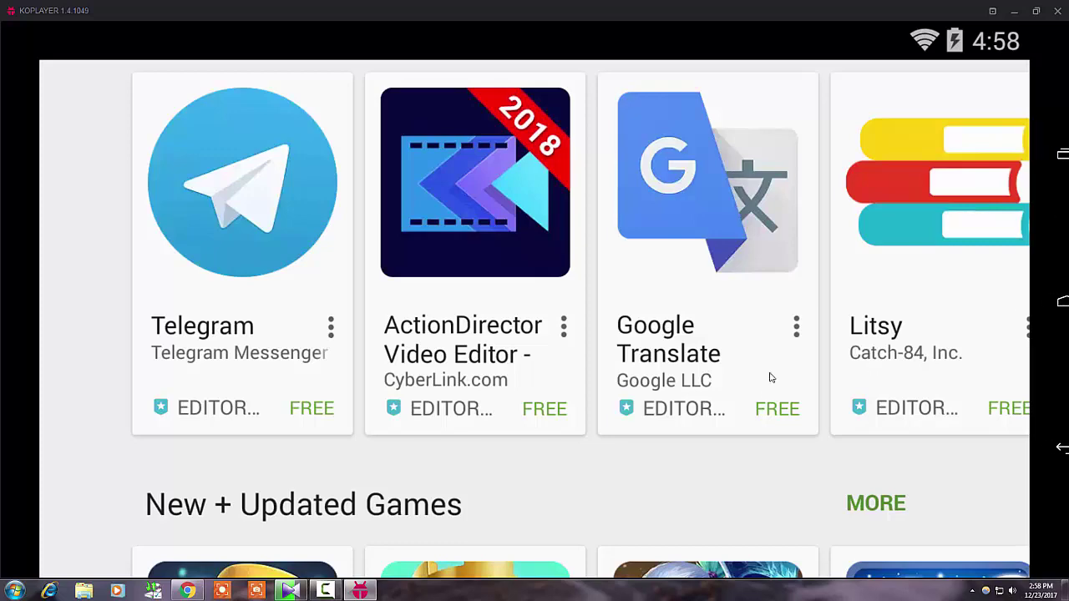
scroll(520, 427, "down", 2)
scroll(724, 380, "up", 1)
scroll(723, 380, "down", 3)
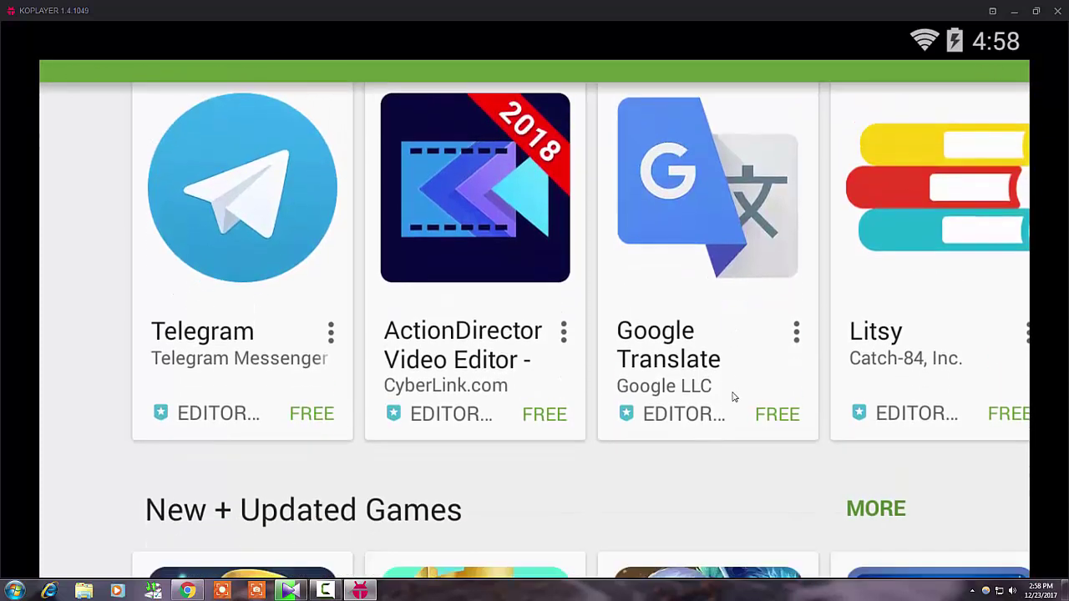
scroll(693, 449, "down", 5)
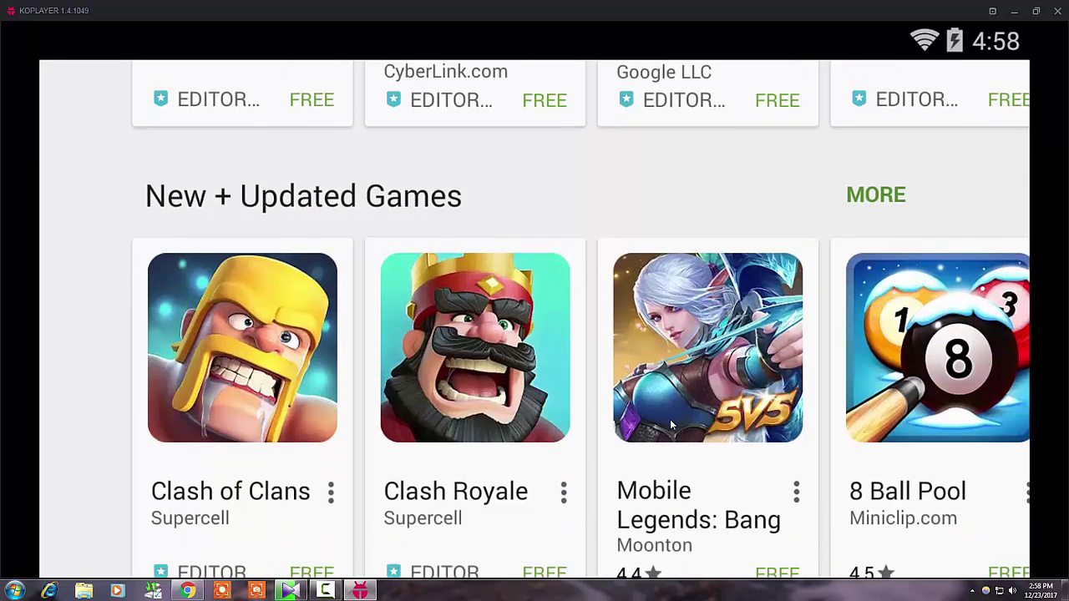
scroll(676, 431, "down", 5)
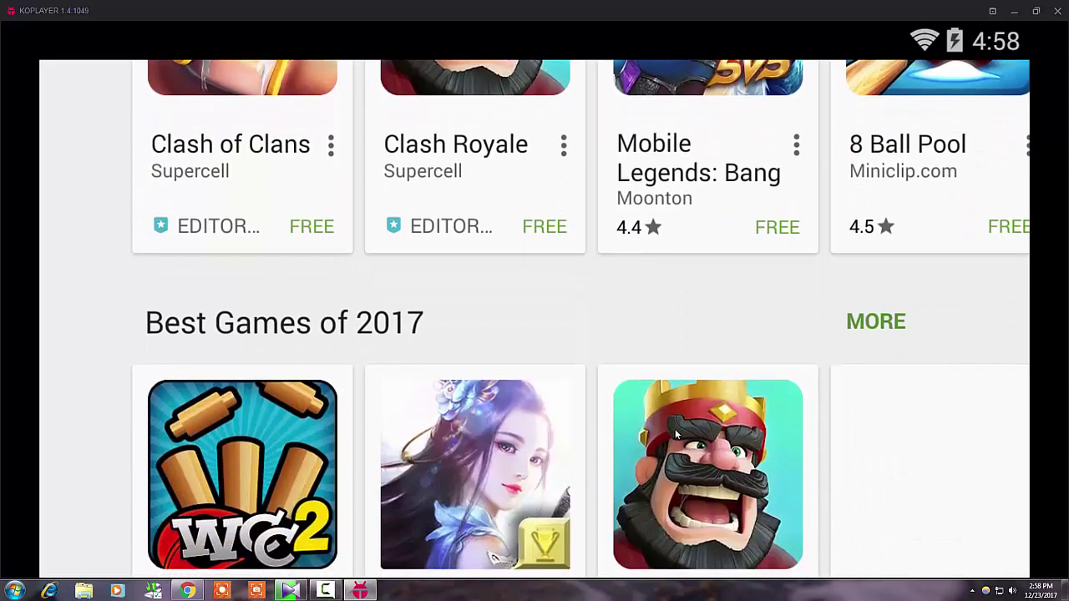
scroll(680, 428, "down", 4)
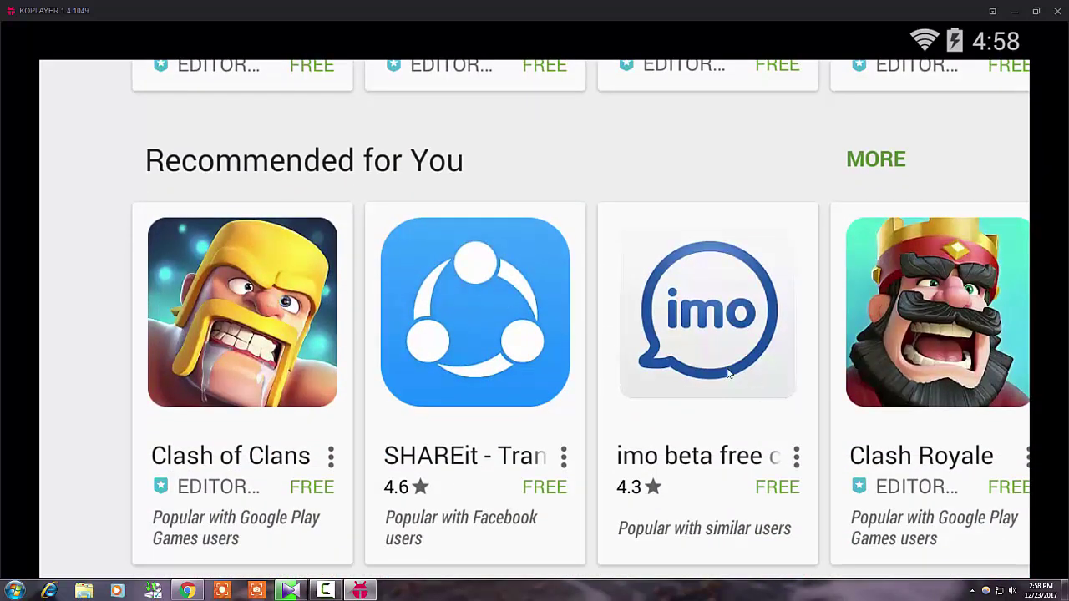
scroll(710, 392, "down", 2)
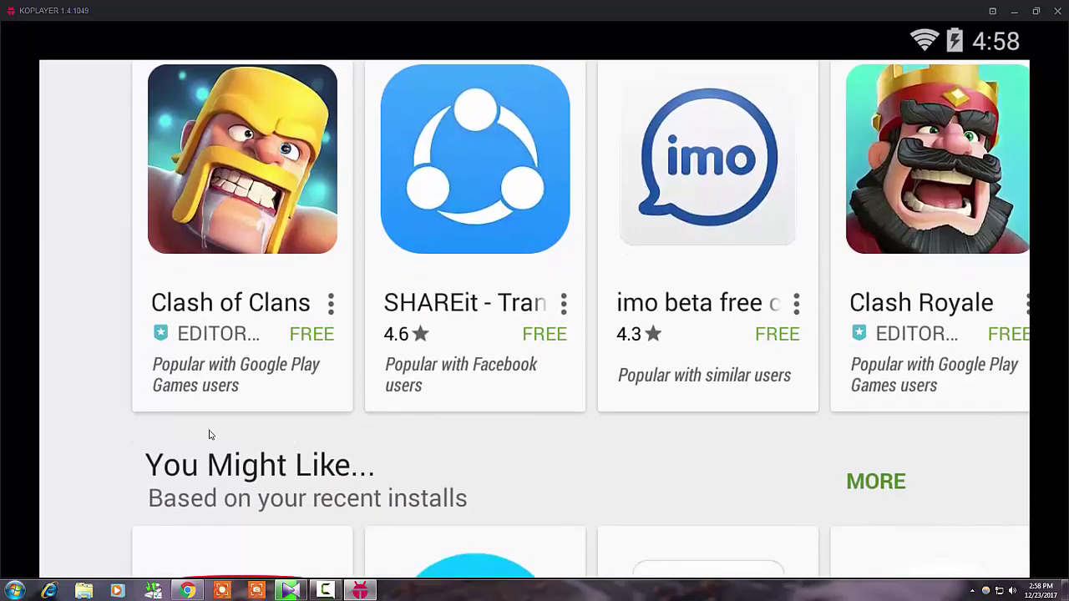
scroll(251, 430, "down", 2)
Open Messenger's details page, return to the list, and scroll back to the top
left_click(447, 471)
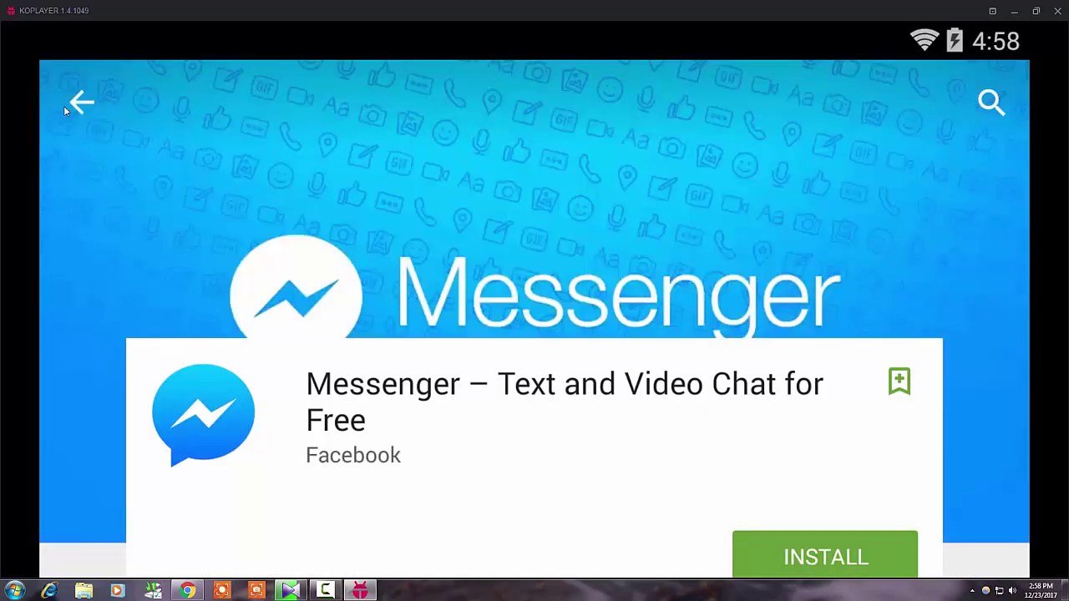
left_click(74, 103)
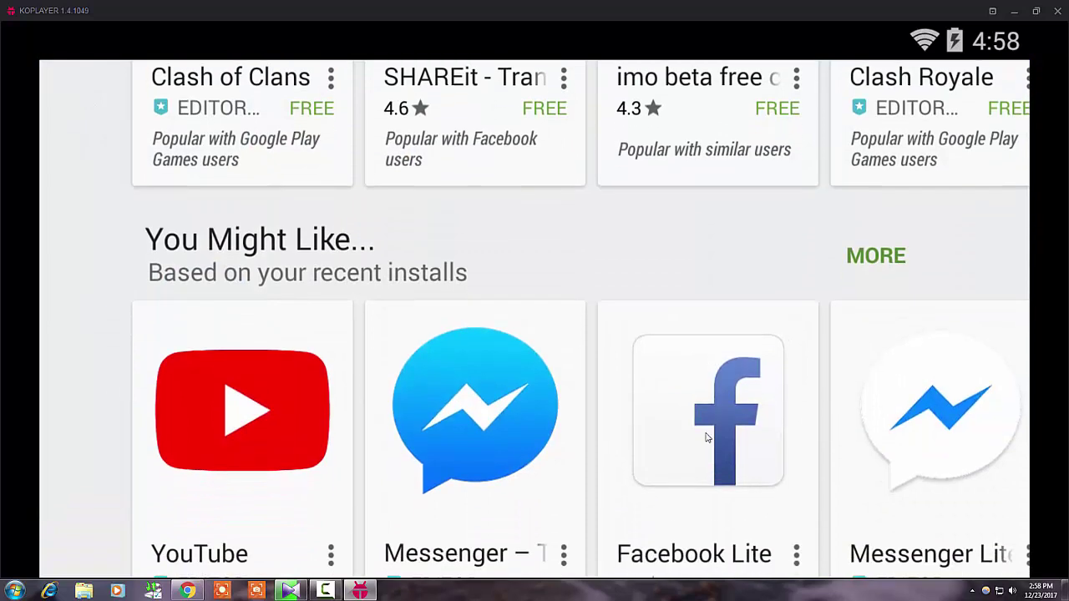
scroll(705, 436, "down", 2)
scroll(676, 353, "up", 2)
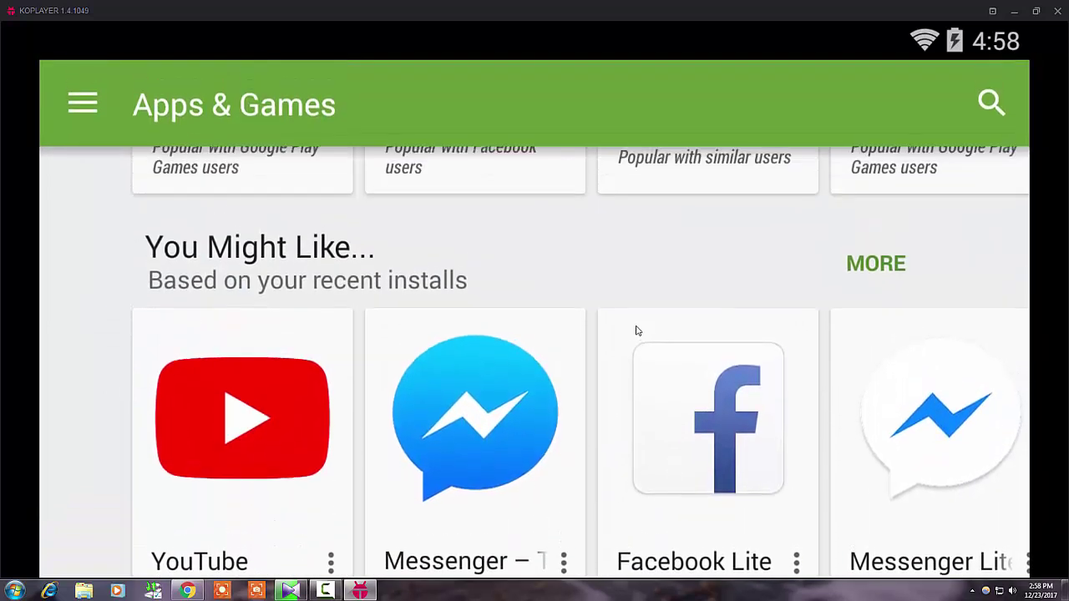
scroll(637, 330, "up", 8)
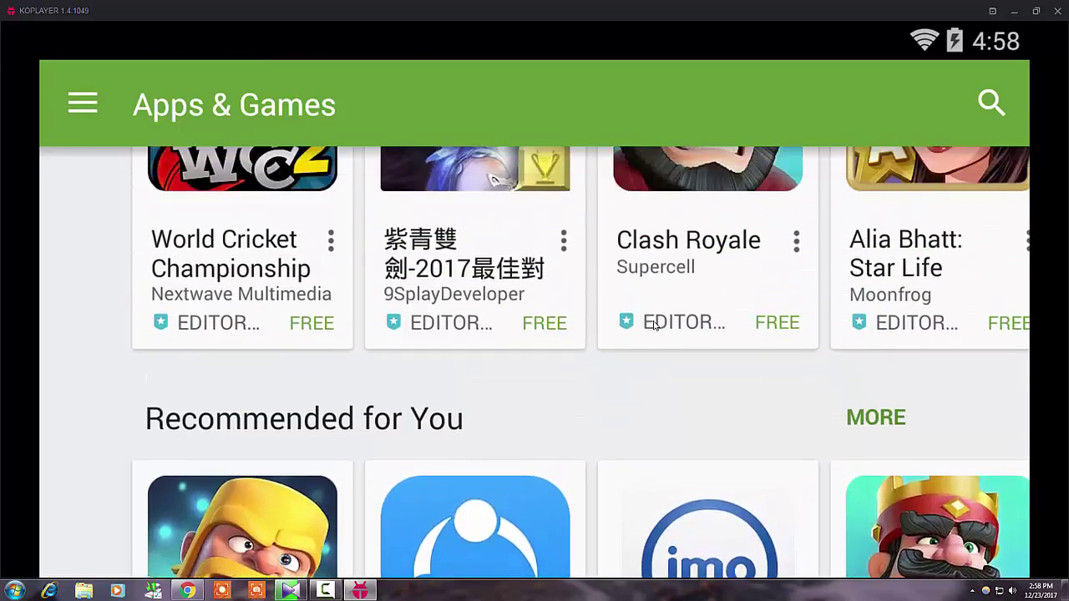
scroll(655, 325, "up", 3)
scroll(668, 309, "up", 5)
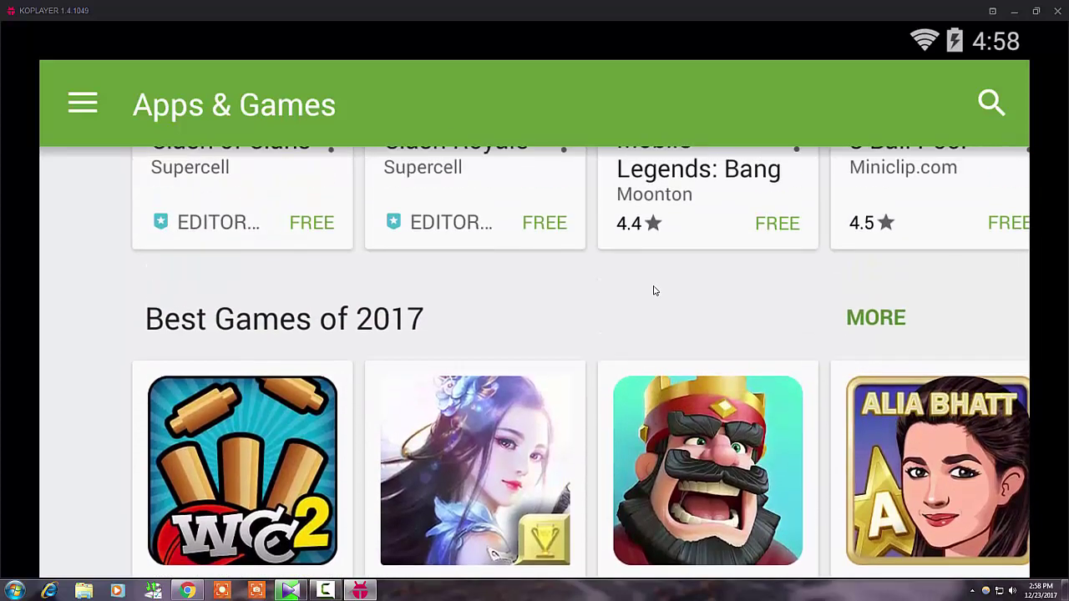
scroll(655, 291, "up", 8)
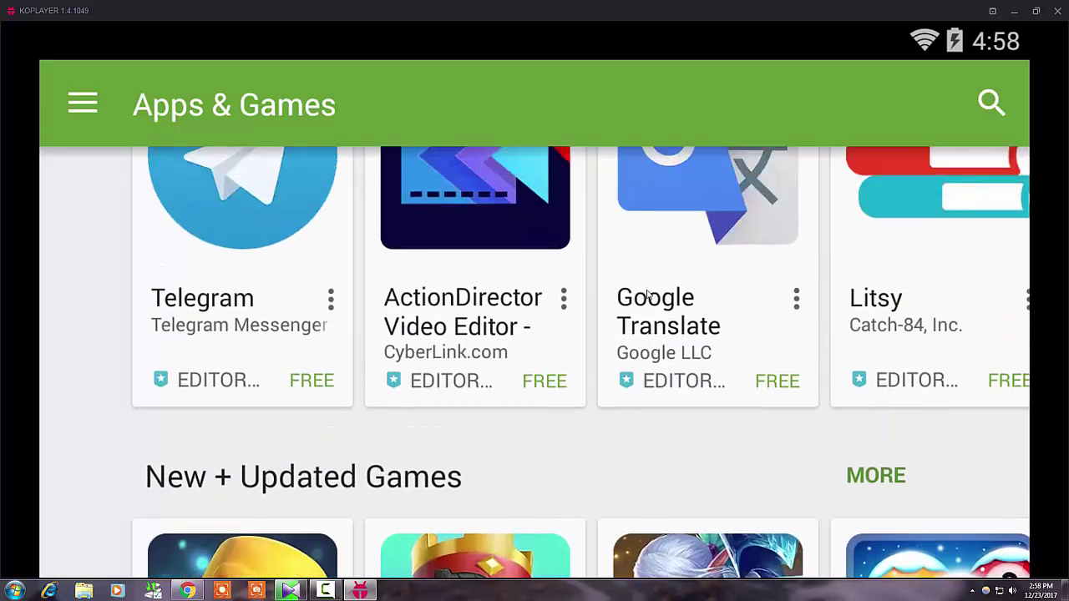
scroll(647, 292, "up", 5)
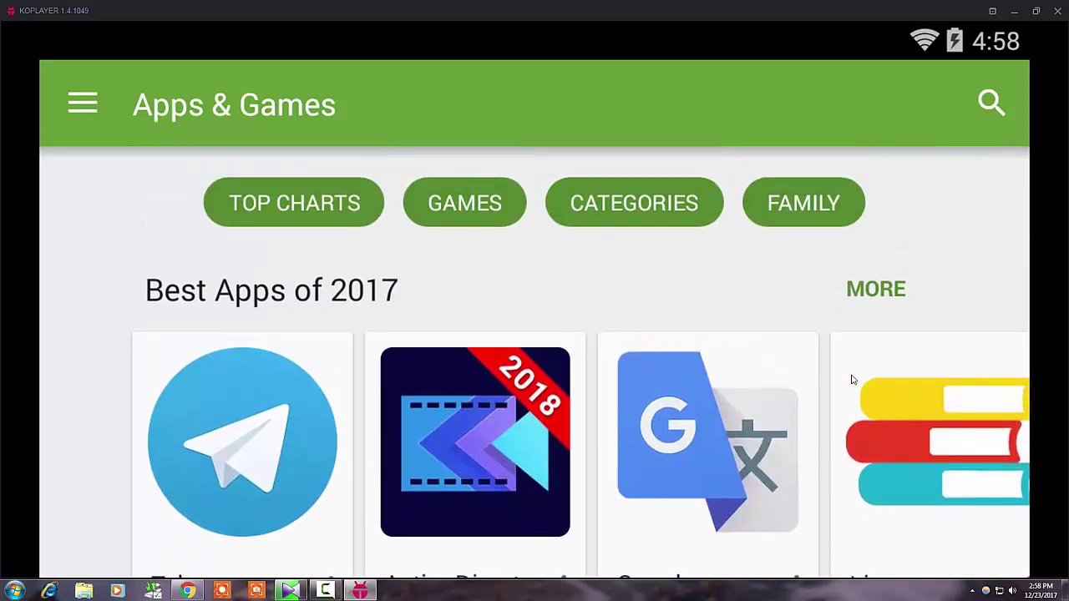
left_click(990, 103)
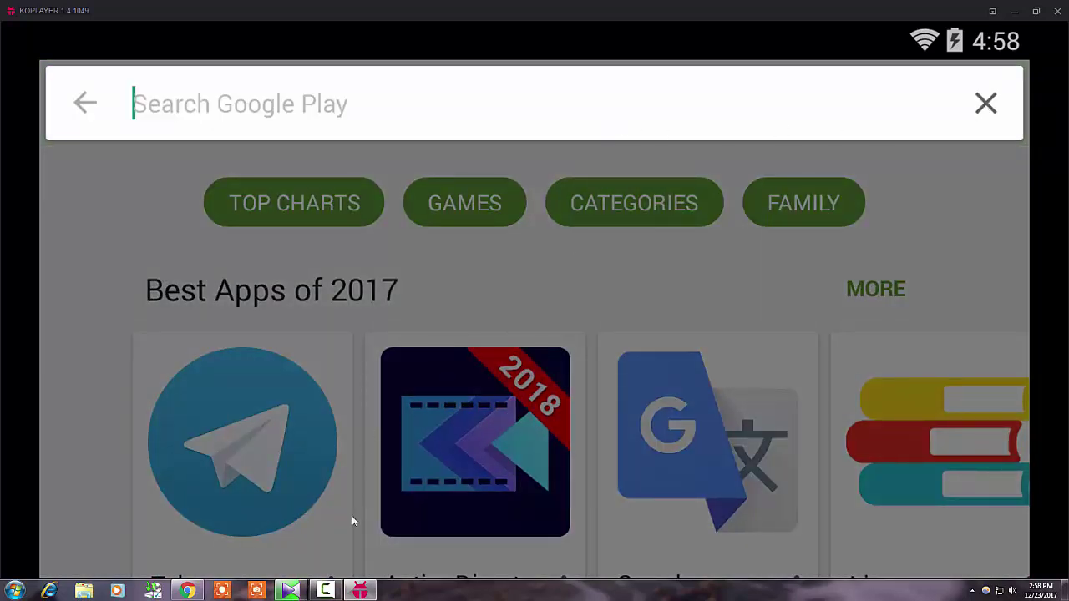
left_click(326, 591)
left_click(1018, 541)
type("games")
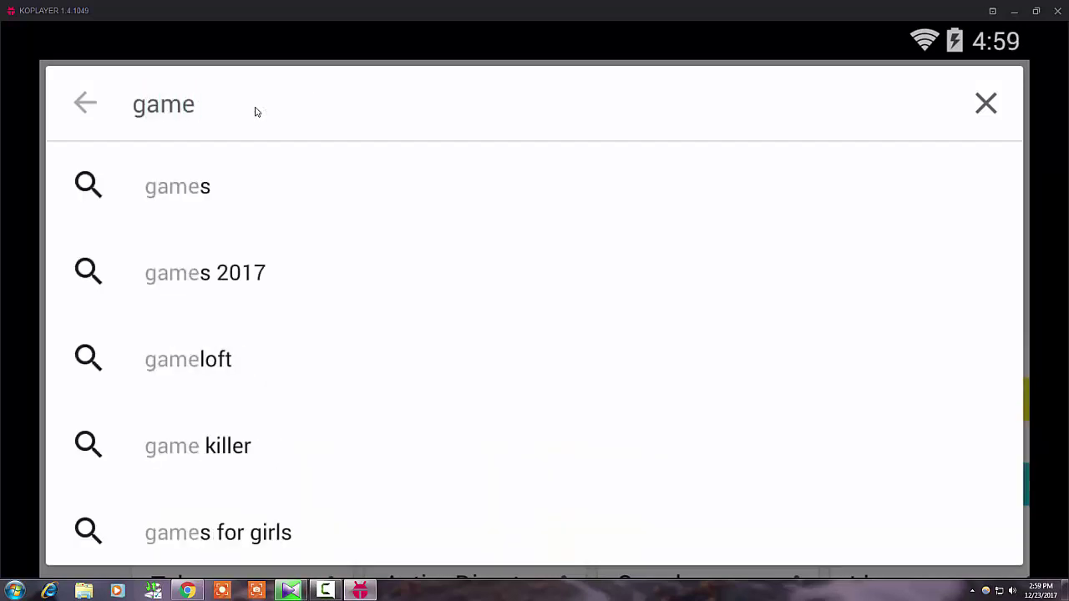
key("Return")
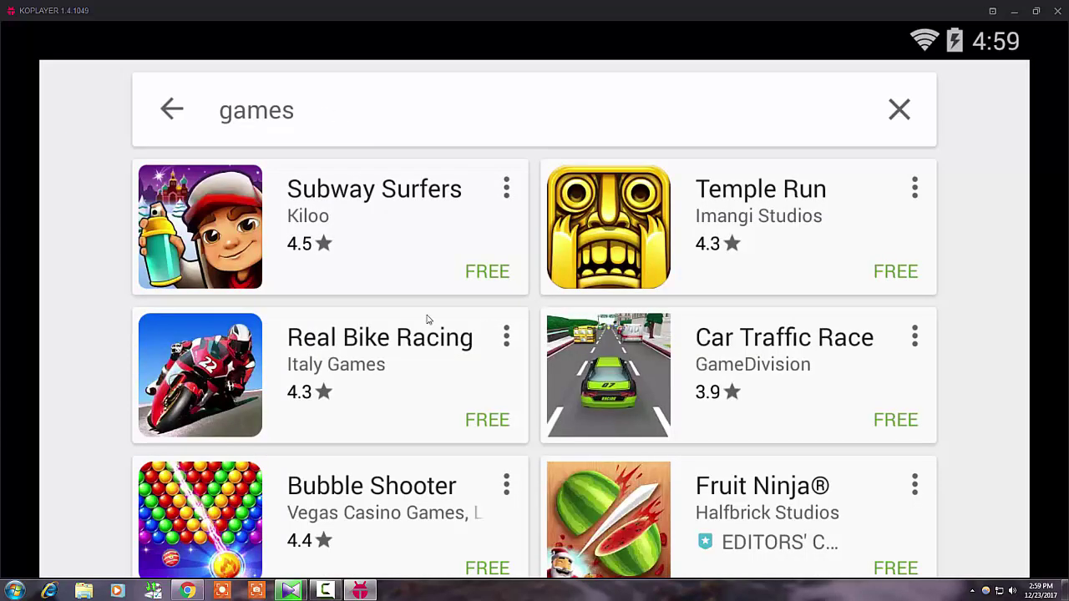
scroll(396, 415, "down", 5)
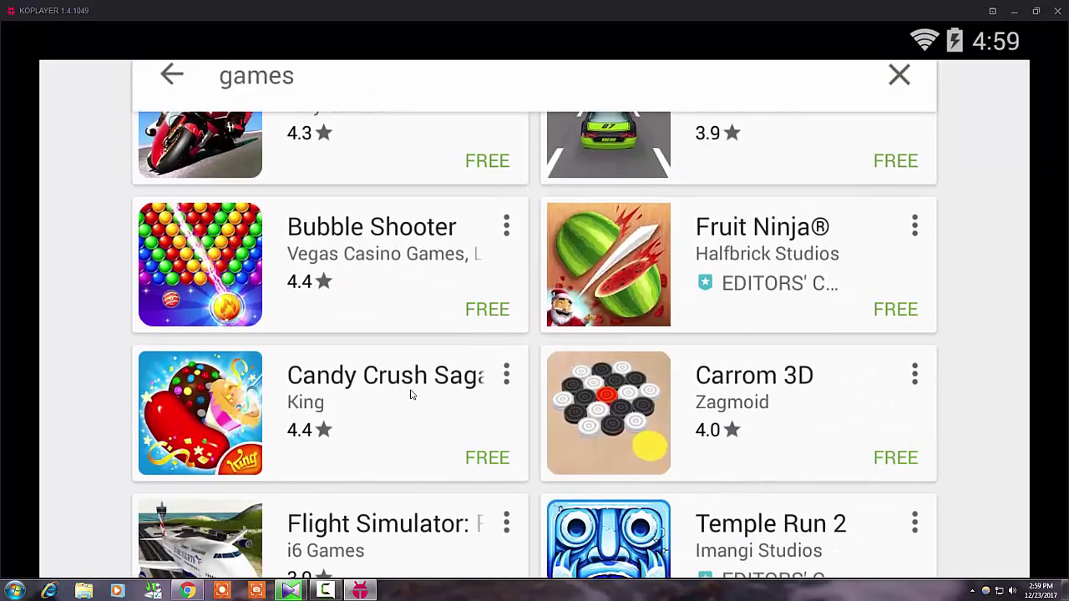
scroll(410, 394, "up", 5)
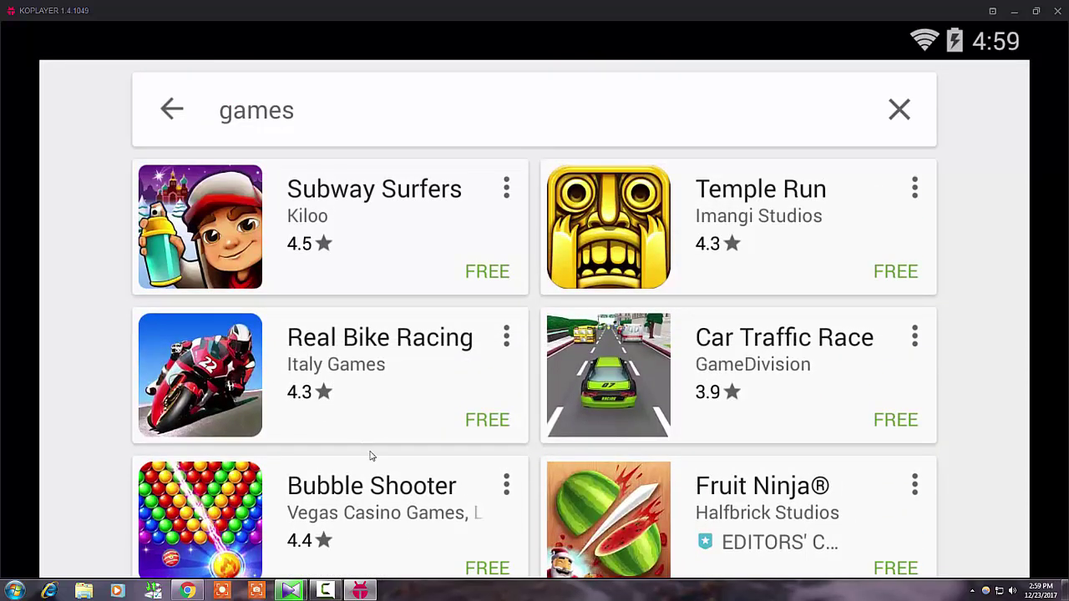
scroll(373, 456, "down", 5)
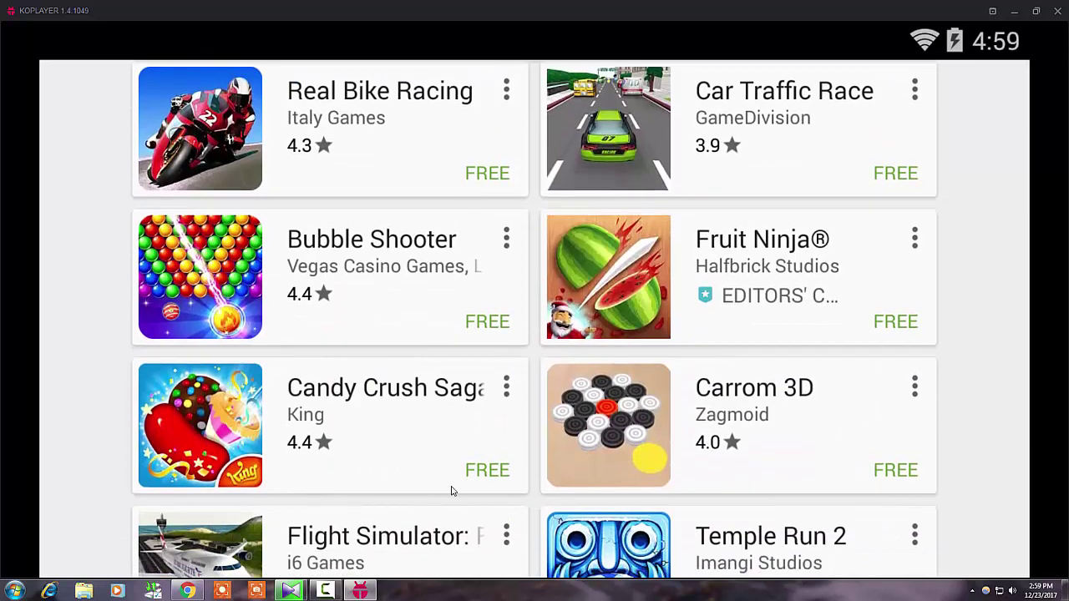
scroll(422, 426, "down", 10)
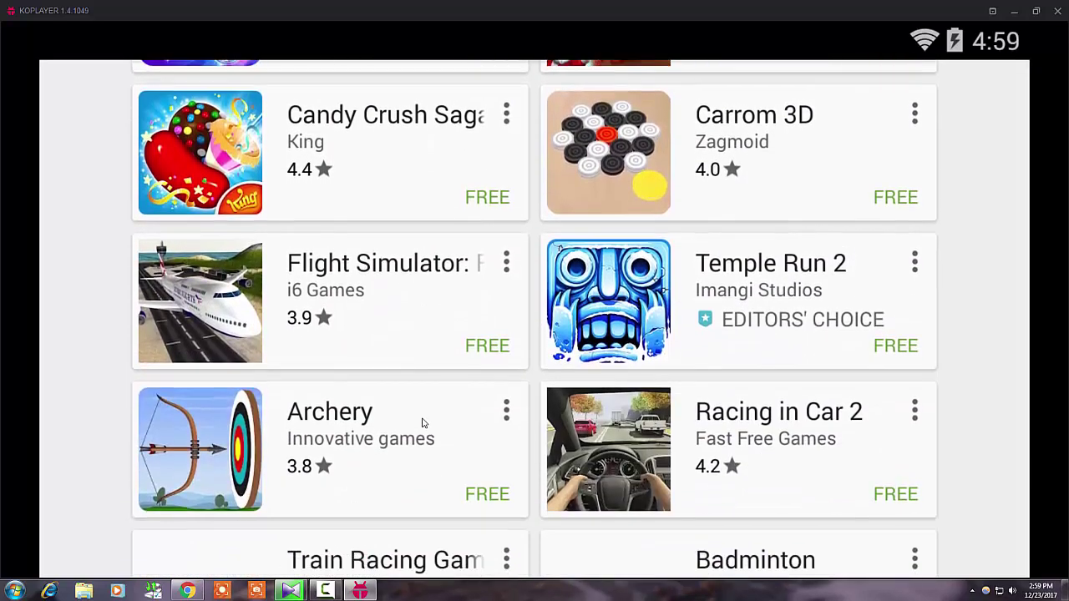
scroll(434, 419, "down", 7)
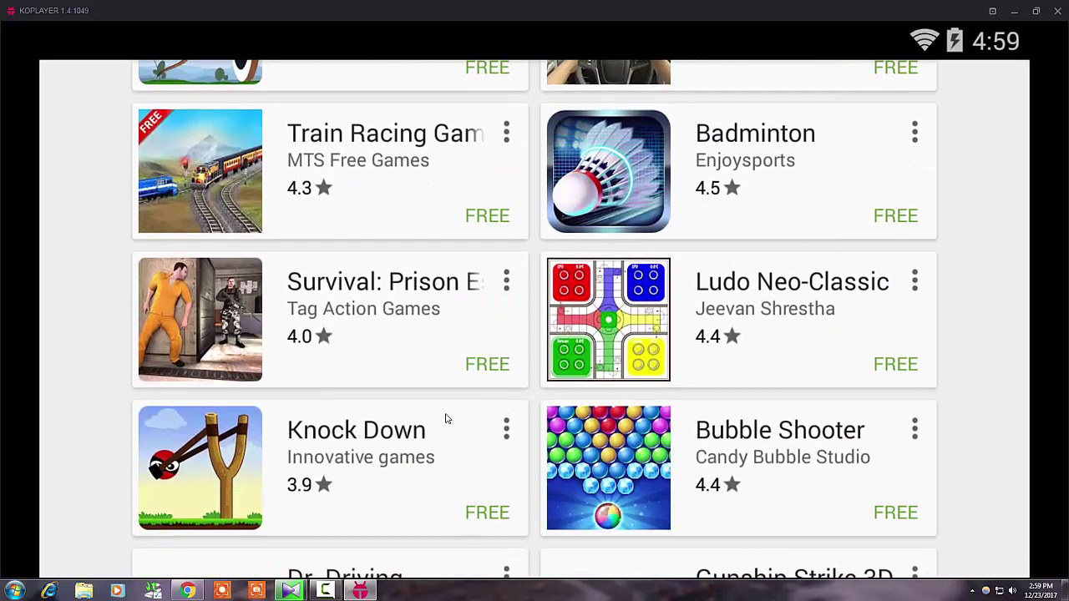
scroll(447, 419, "down", 9)
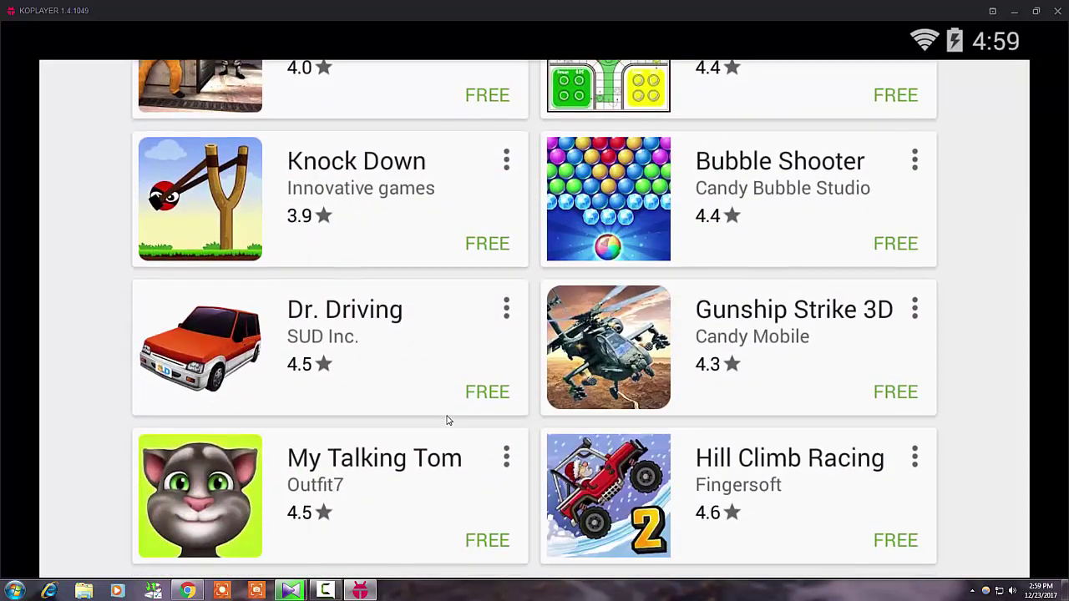
scroll(449, 416, "up", 12)
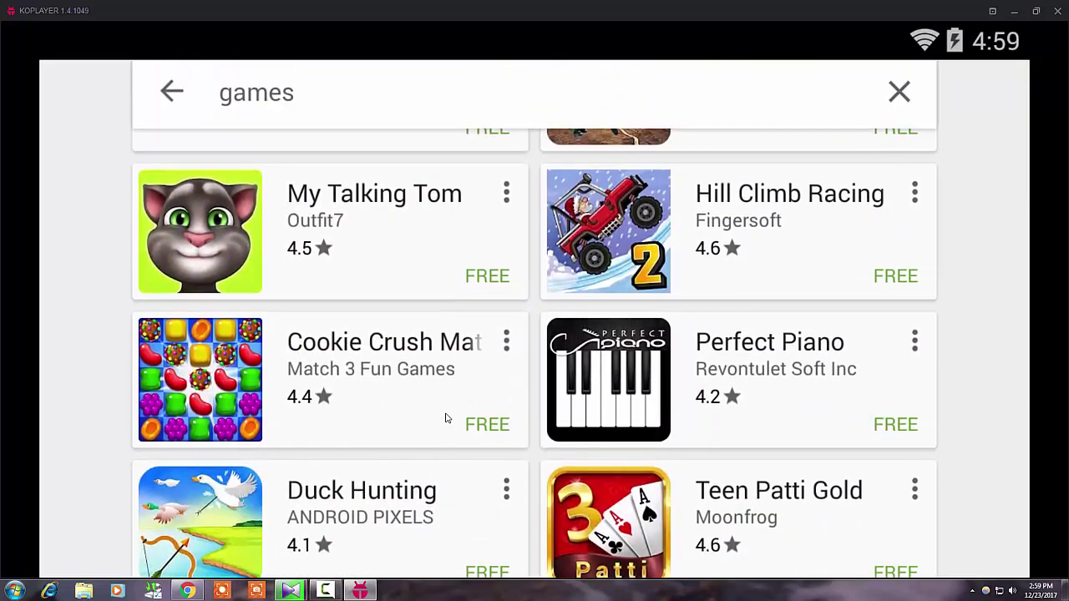
scroll(454, 405, "up", 12)
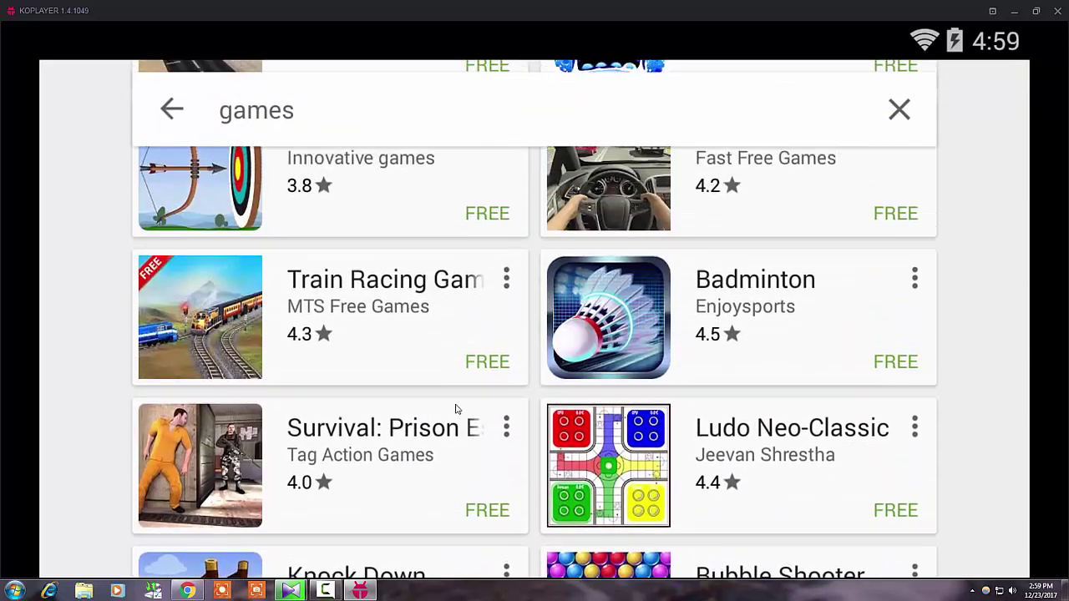
scroll(460, 392, "up", 6)
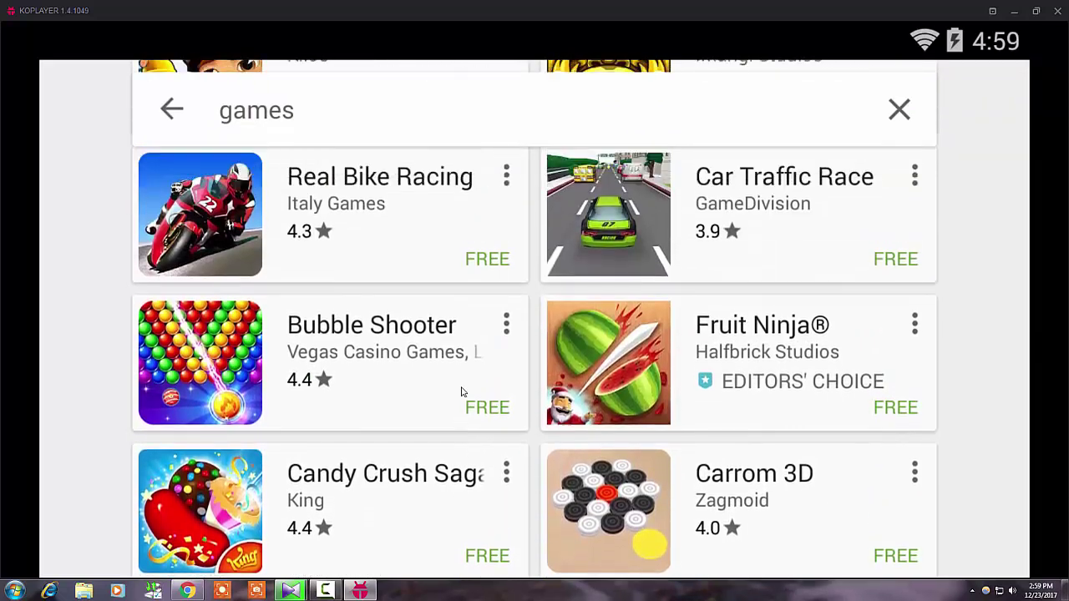
Start installing Subway Surfers, accepting its permissions and proceeding past the large-app download warning
left_click(343, 238)
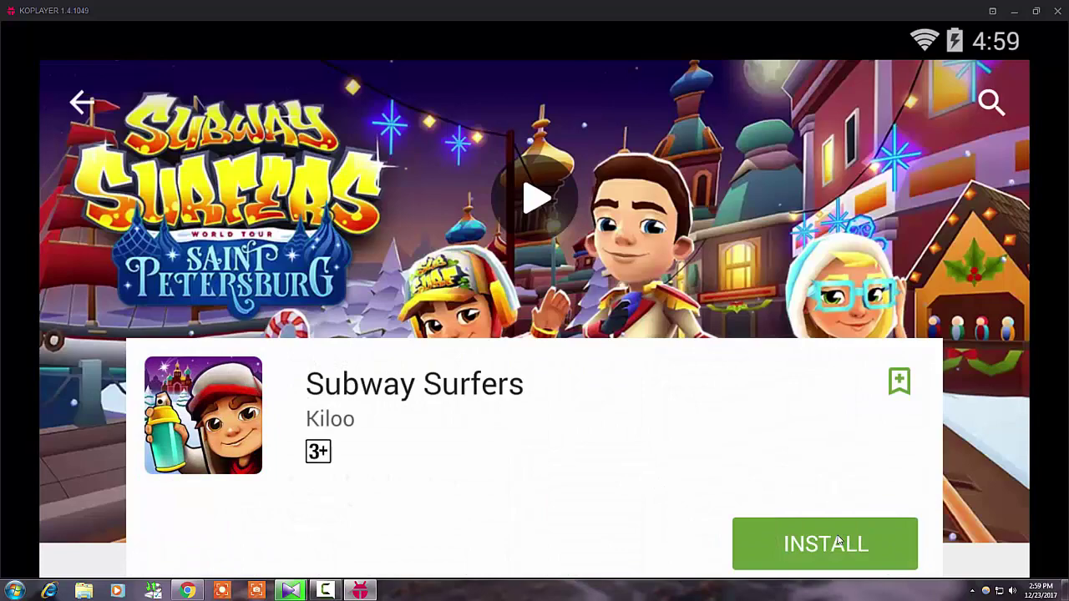
left_click(838, 541)
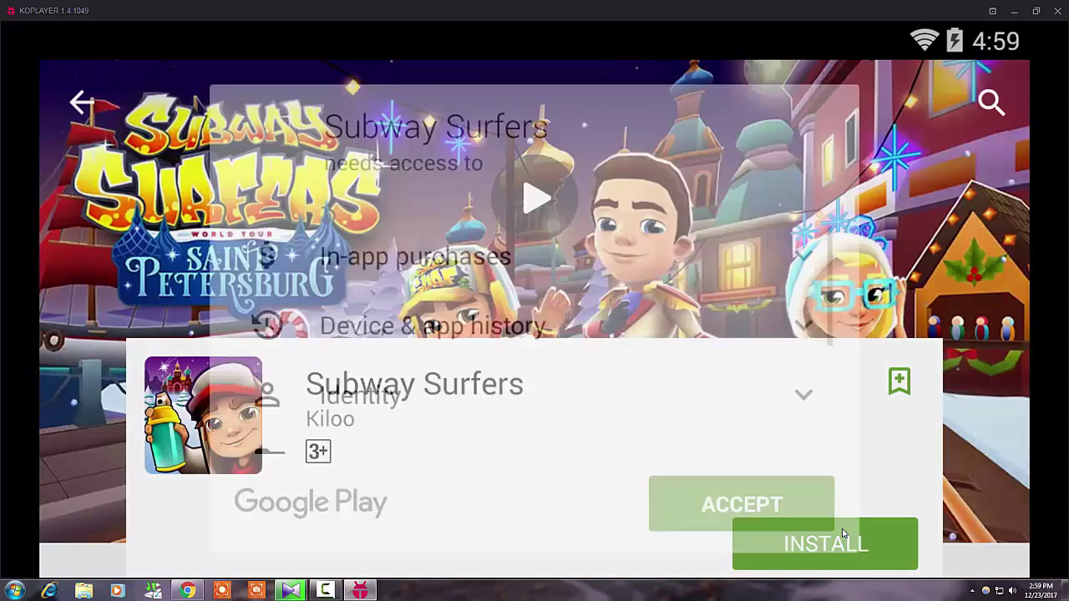
left_click(765, 512)
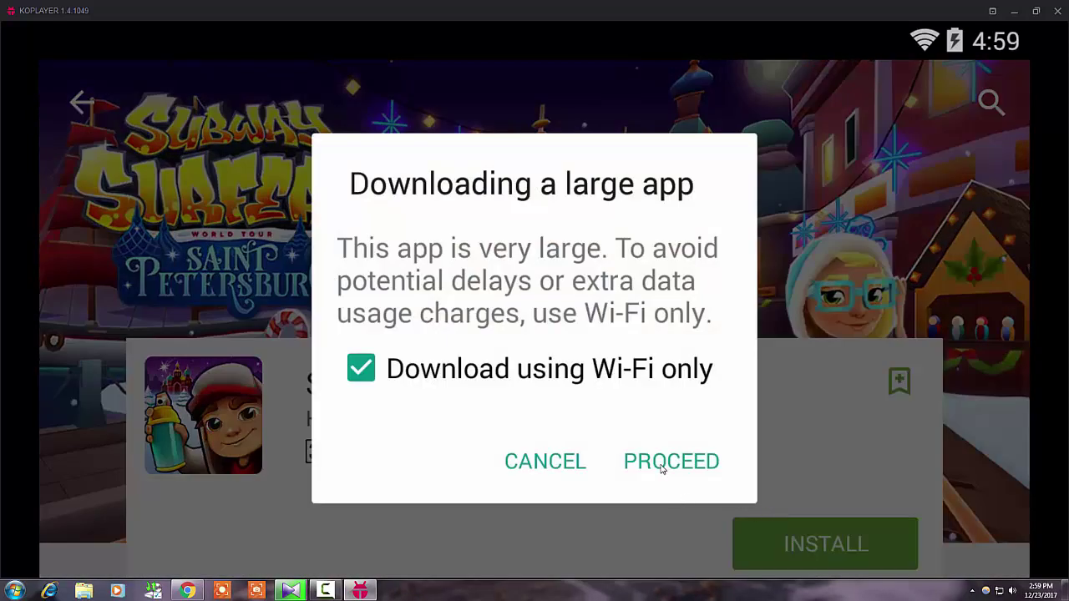
left_click(668, 471)
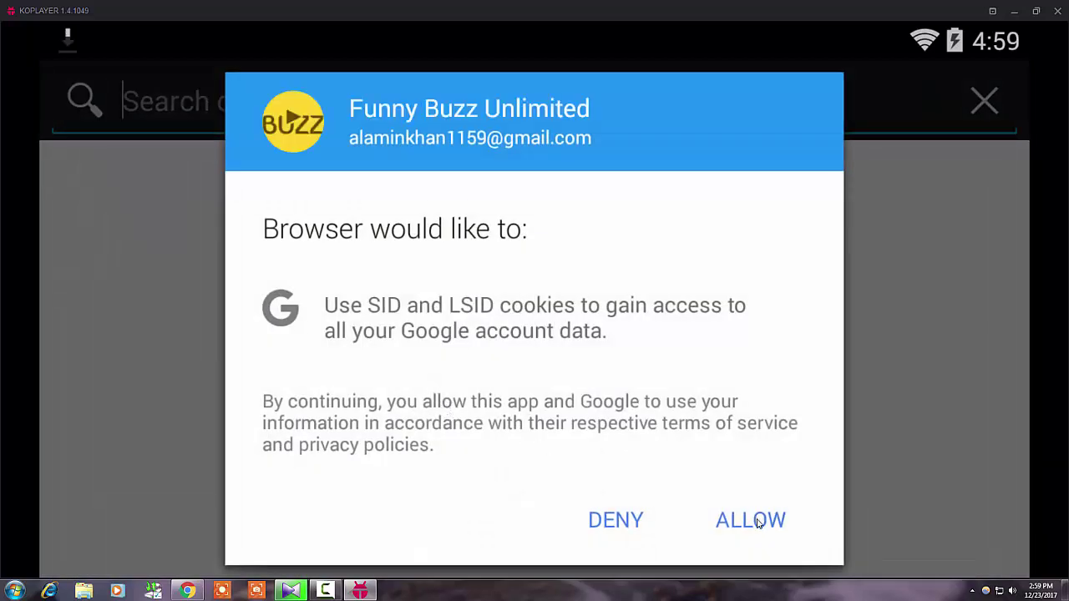
Allow the browser Google account access, check download progress, then restore the window and go Home
left_click(759, 524)
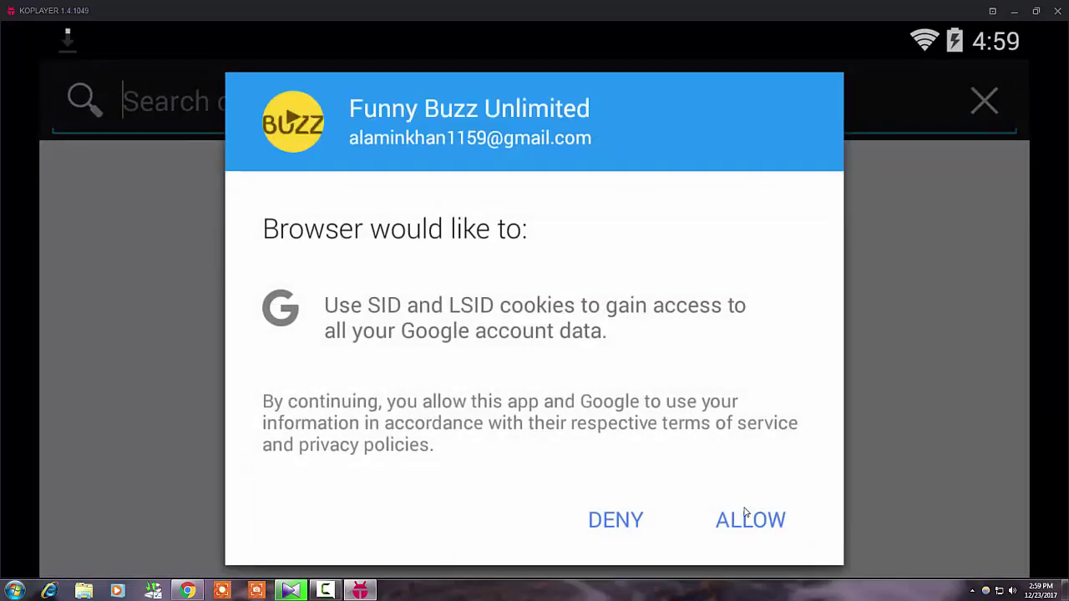
left_click(763, 518)
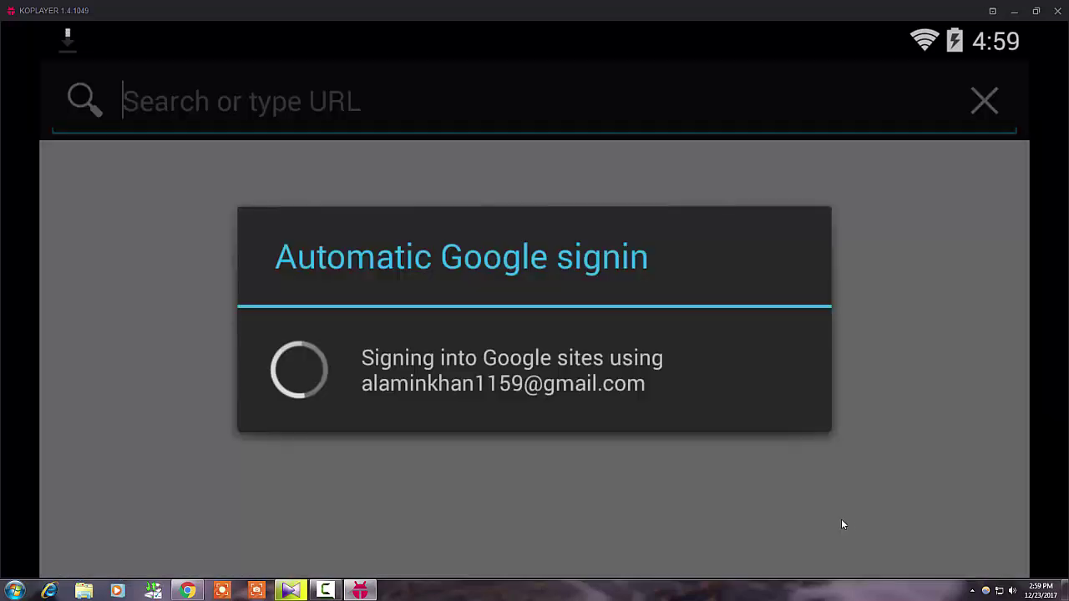
left_click_drag(188, 40, 235, 59)
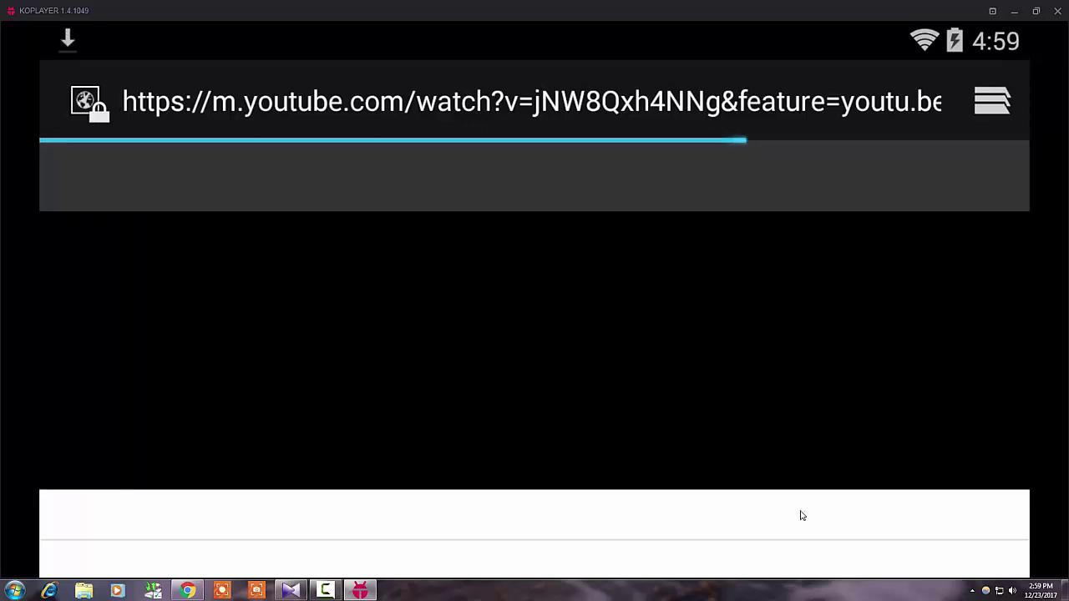
left_click(1036, 10)
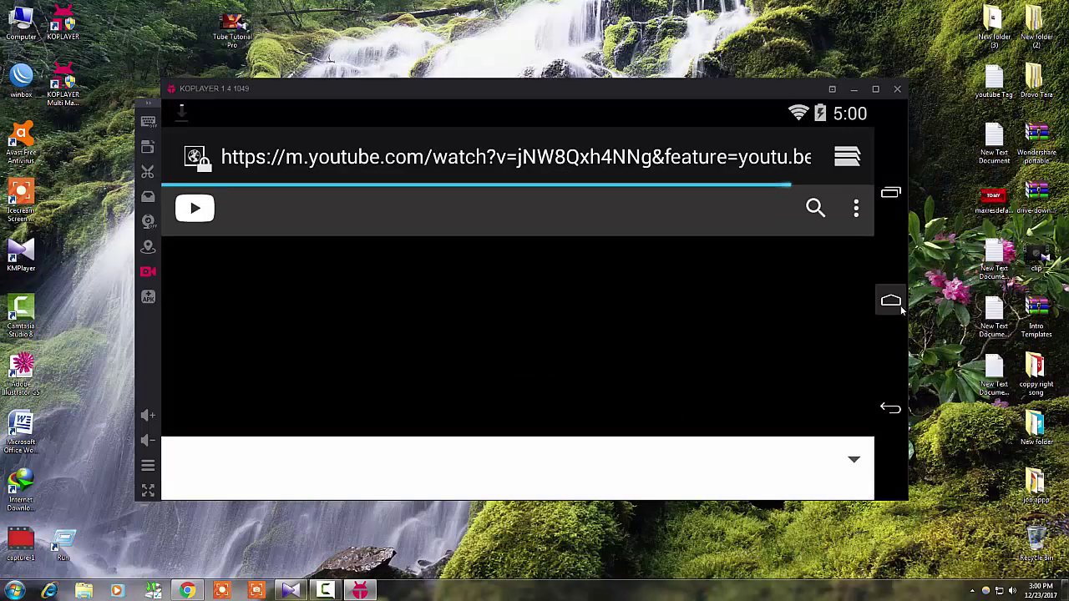
left_click(891, 301)
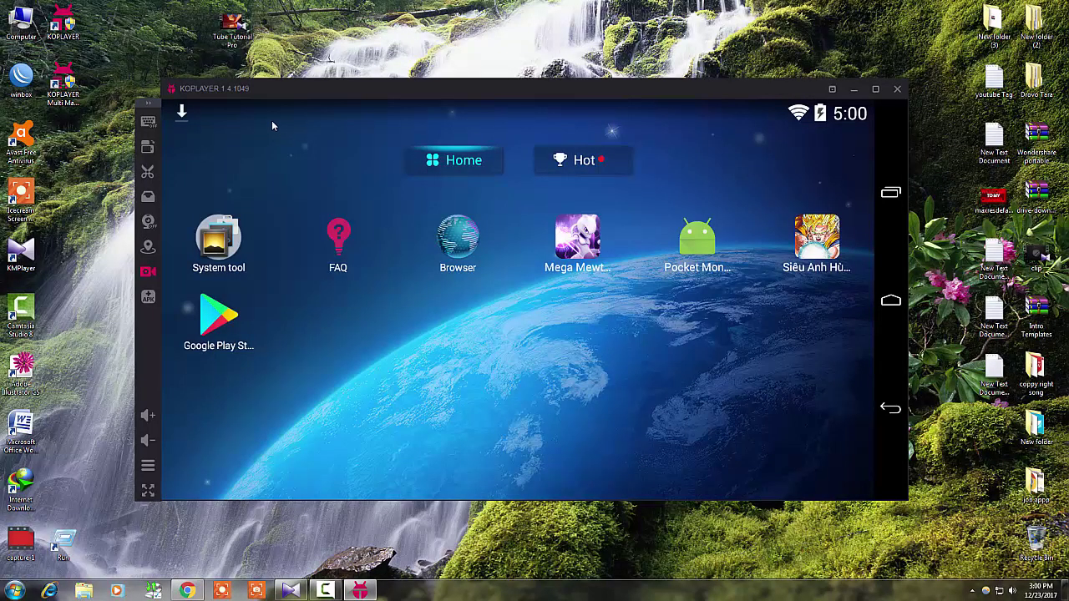
Nudge the emulator window higher, check the download, refresh the desktop, and open Add APK File
left_click_drag(254, 100, 257, 75)
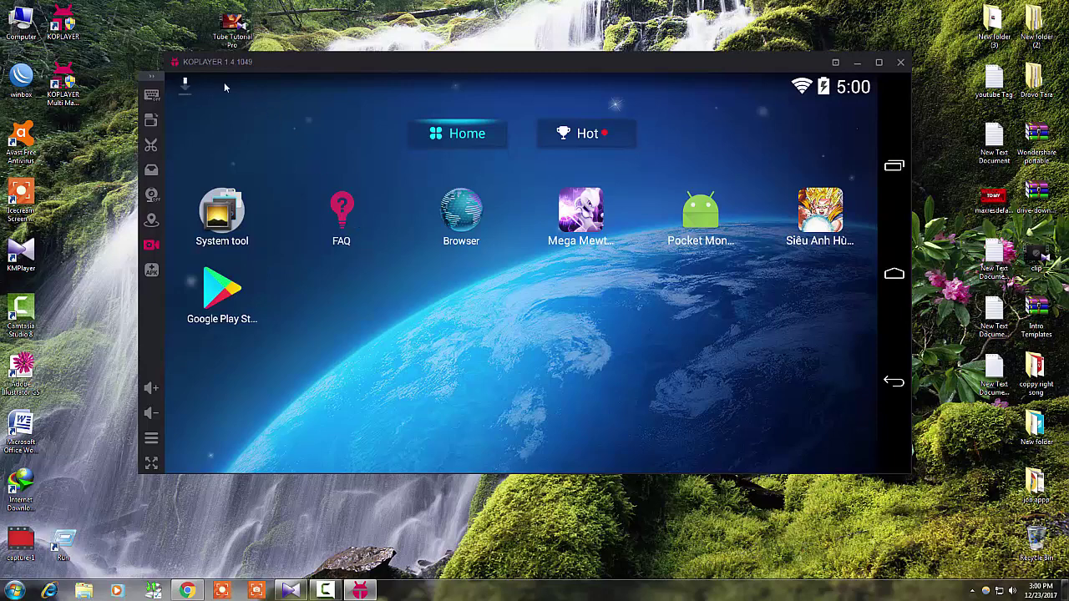
left_click_drag(221, 80, 260, 114)
right_click(88, 190)
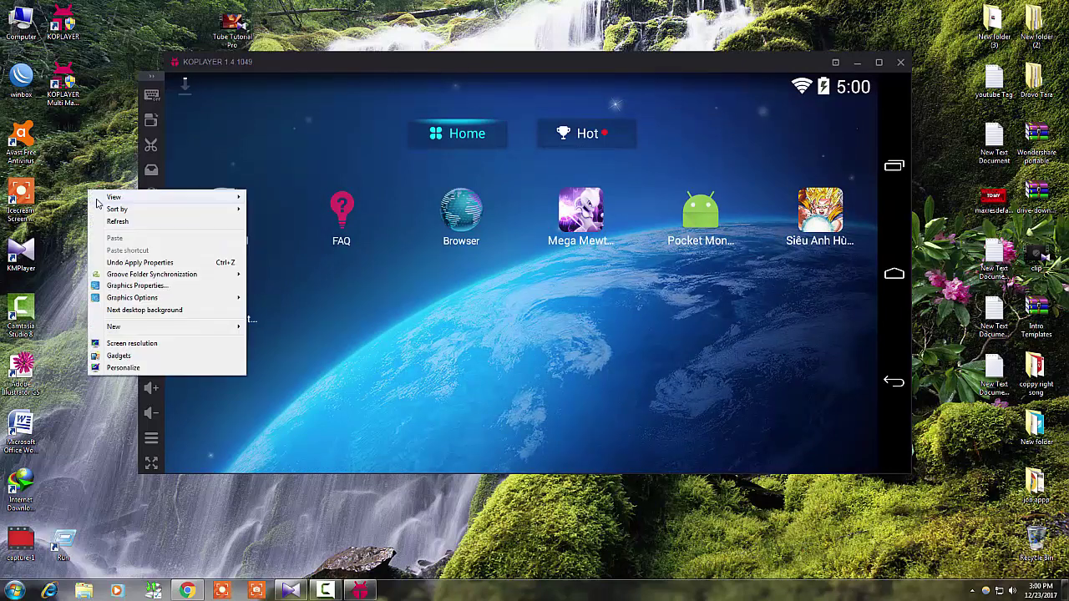
left_click(108, 222)
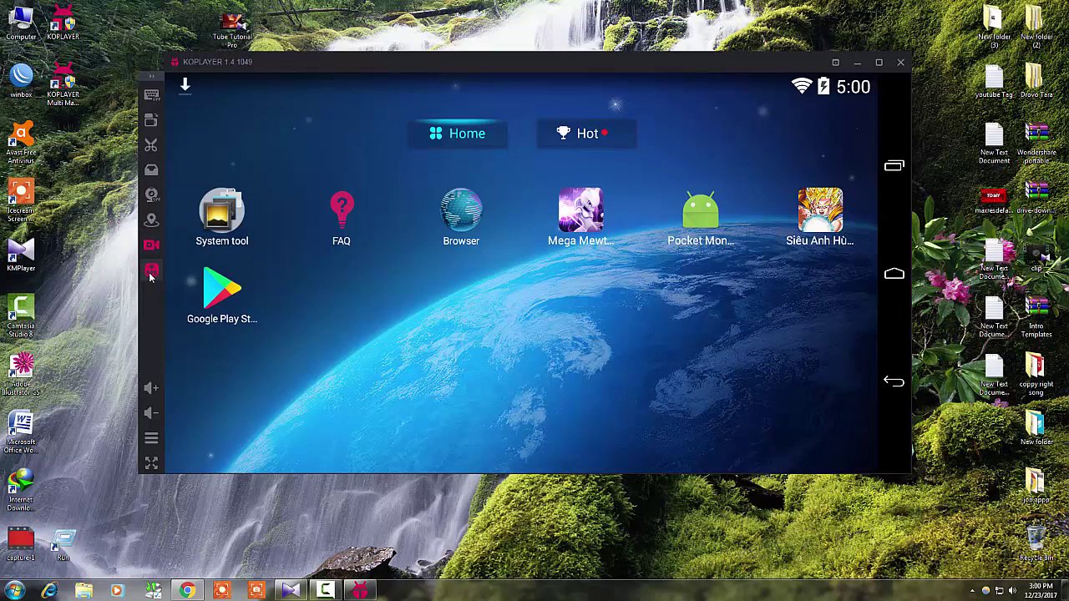
left_click(151, 273)
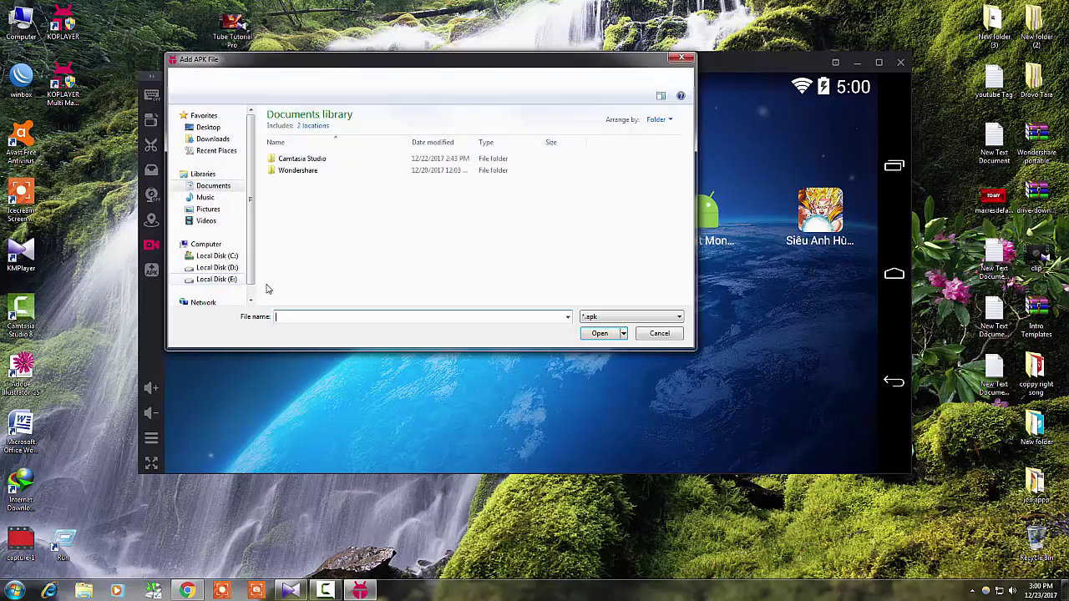
Browse Videos, Pictures and Local Disk (E:) in the APK picker, then close it without choosing a file
left_click(221, 222)
left_click(219, 210)
left_click(224, 222)
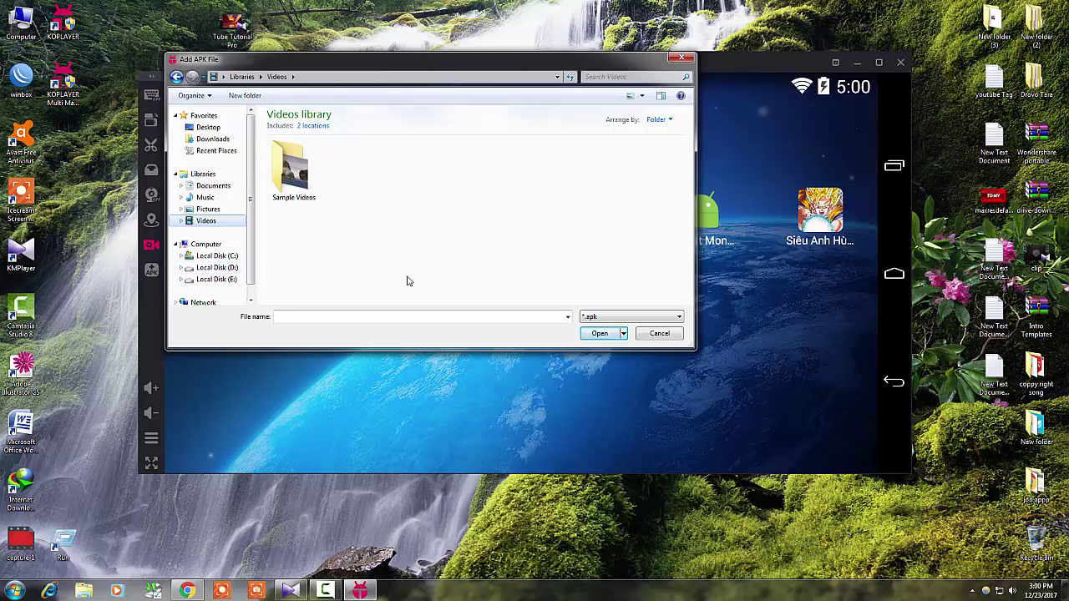
left_click(329, 590)
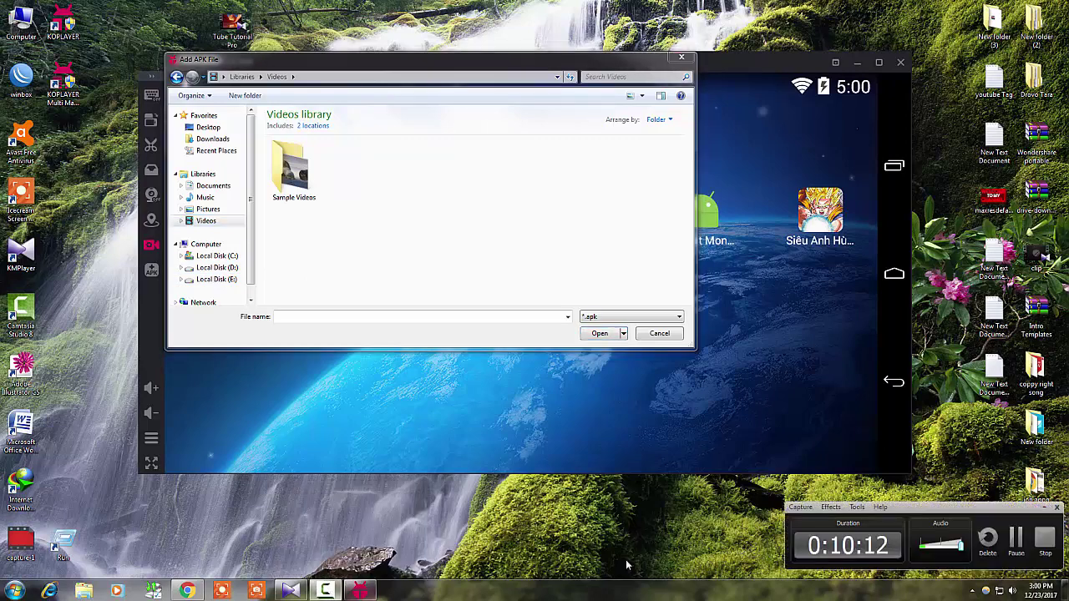
left_click(1017, 543)
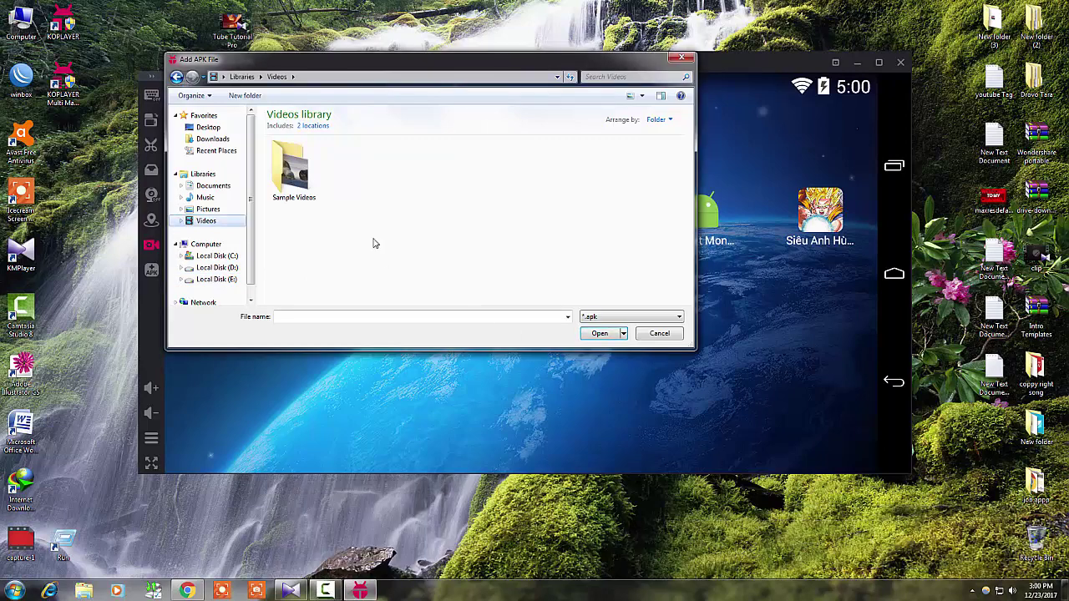
left_click(219, 280)
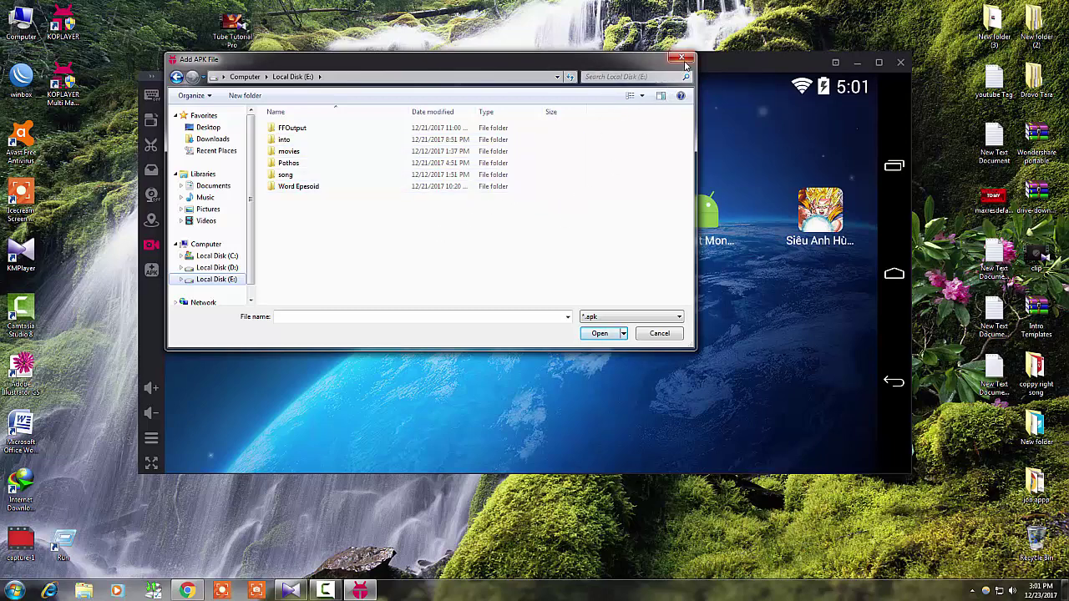
left_click(329, 592)
left_click(683, 58)
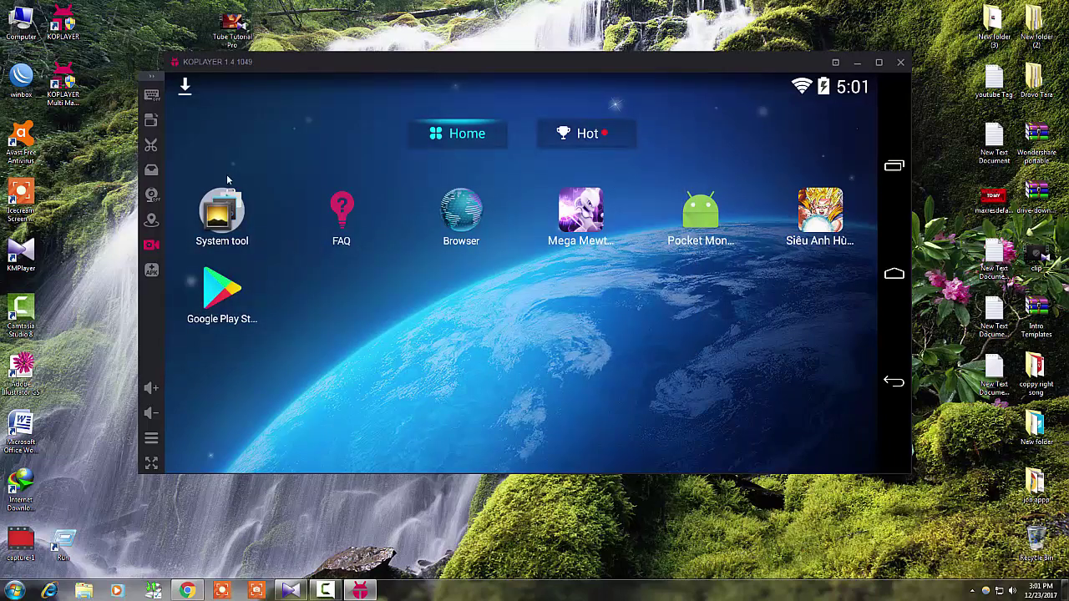
Watch the Subway Surfers download finish, then launch the game from its home-screen icon
left_click_drag(217, 86, 279, 179)
left_click(326, 592)
left_click(1015, 536)
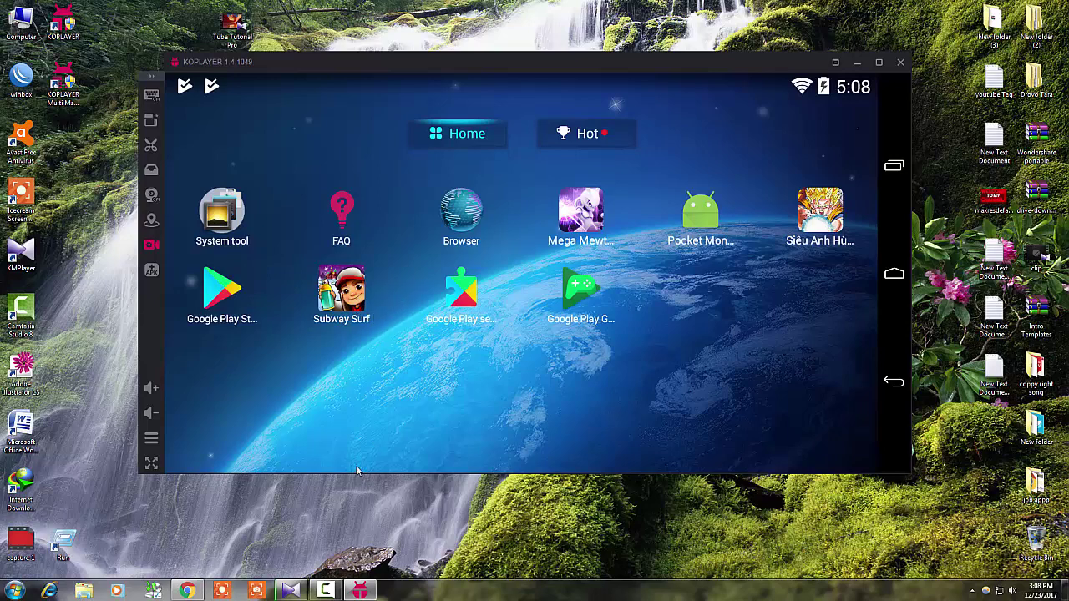
left_click(328, 592)
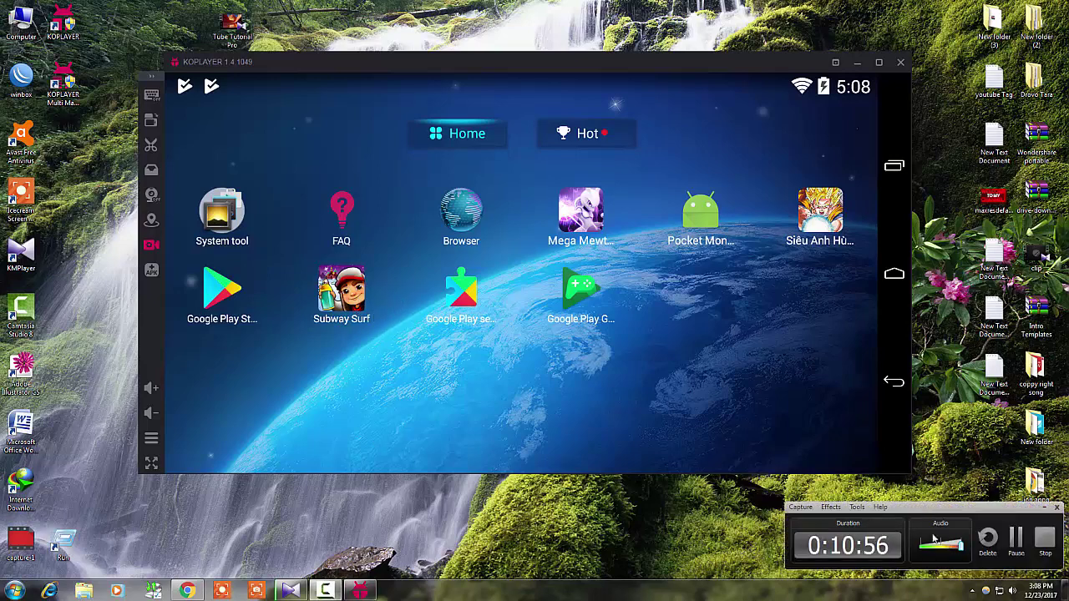
left_click(1015, 539)
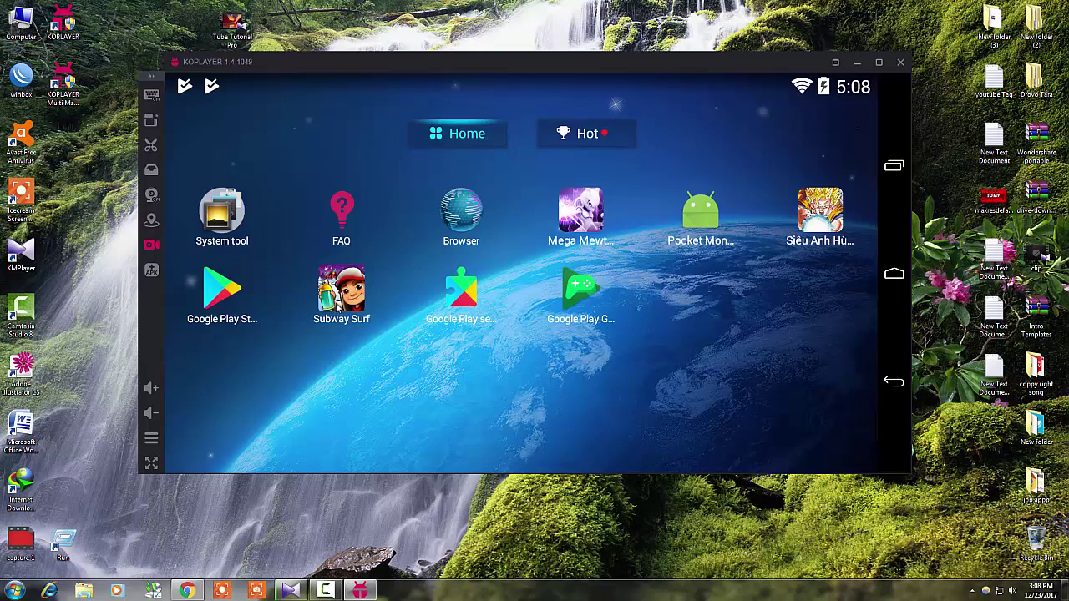
left_click(341, 292)
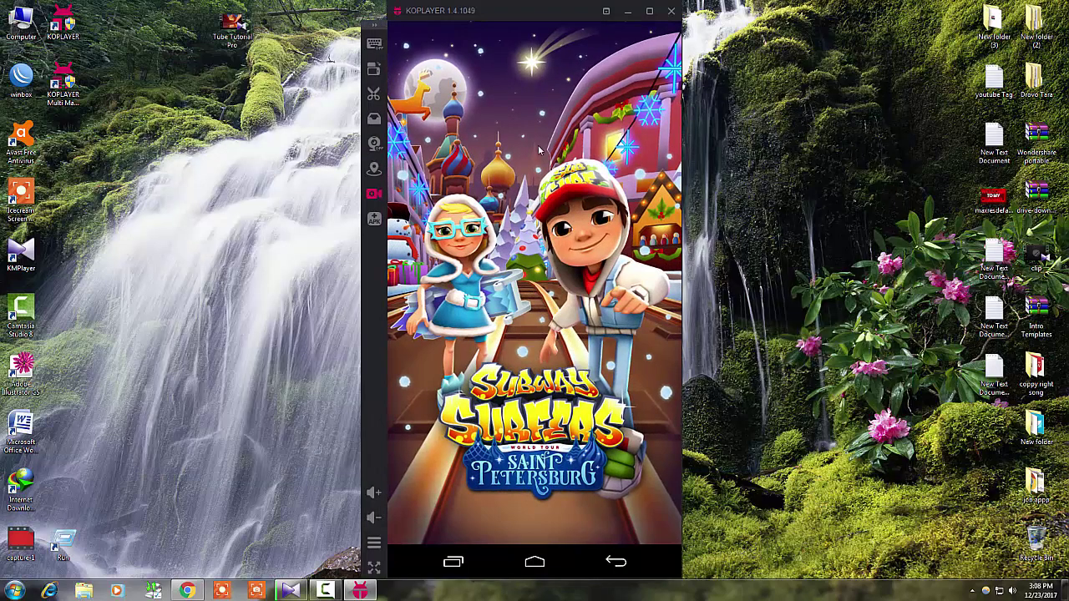
Maximize the emulator, accept the birth-date prompt with OK, and start a Subway Surfers run
left_click(649, 11)
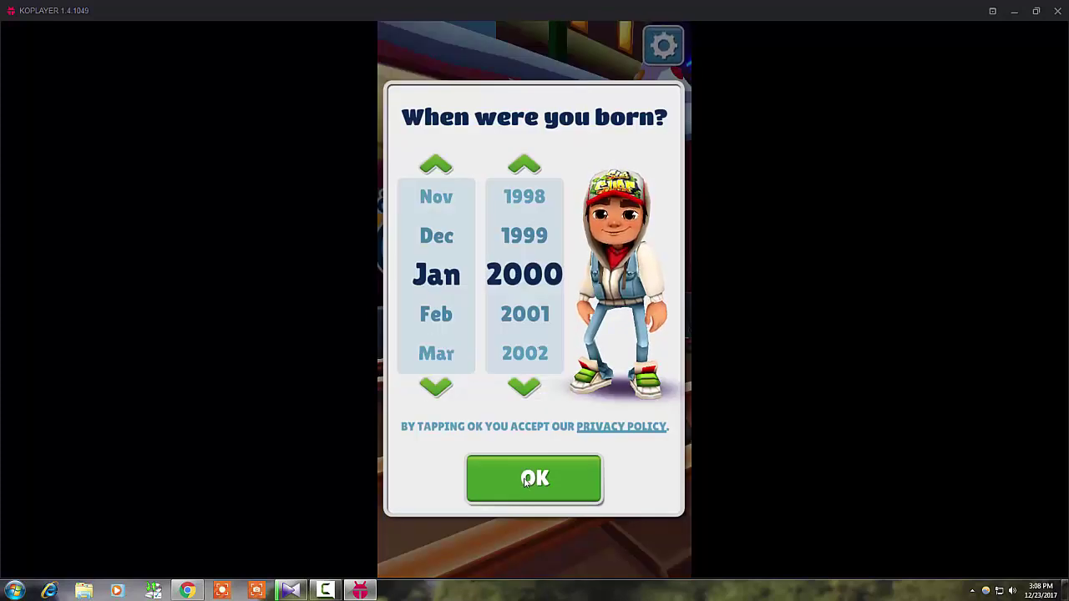
left_click(526, 480)
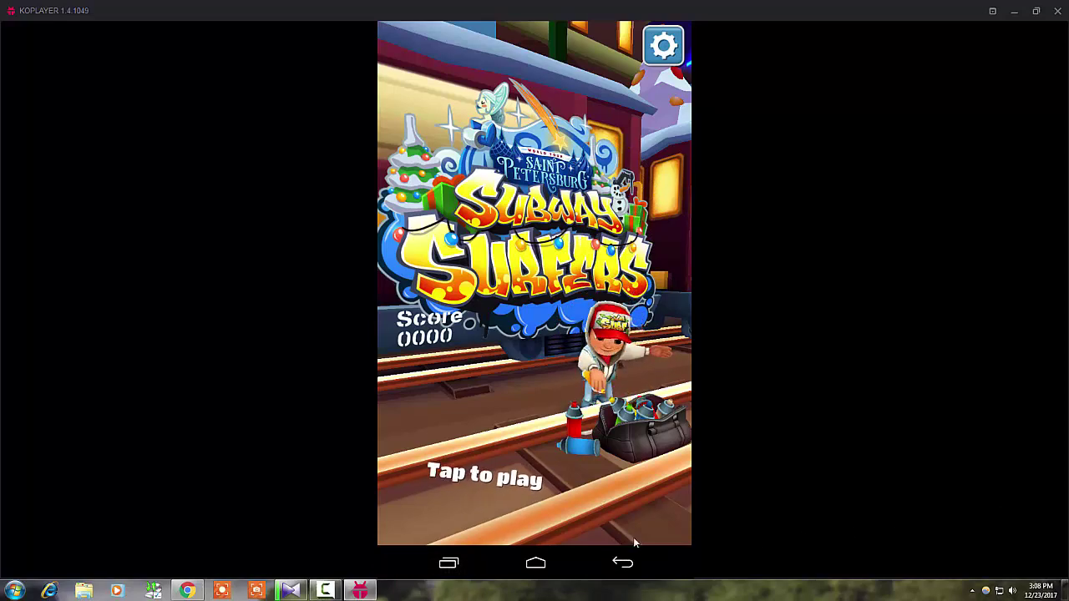
left_click(486, 482)
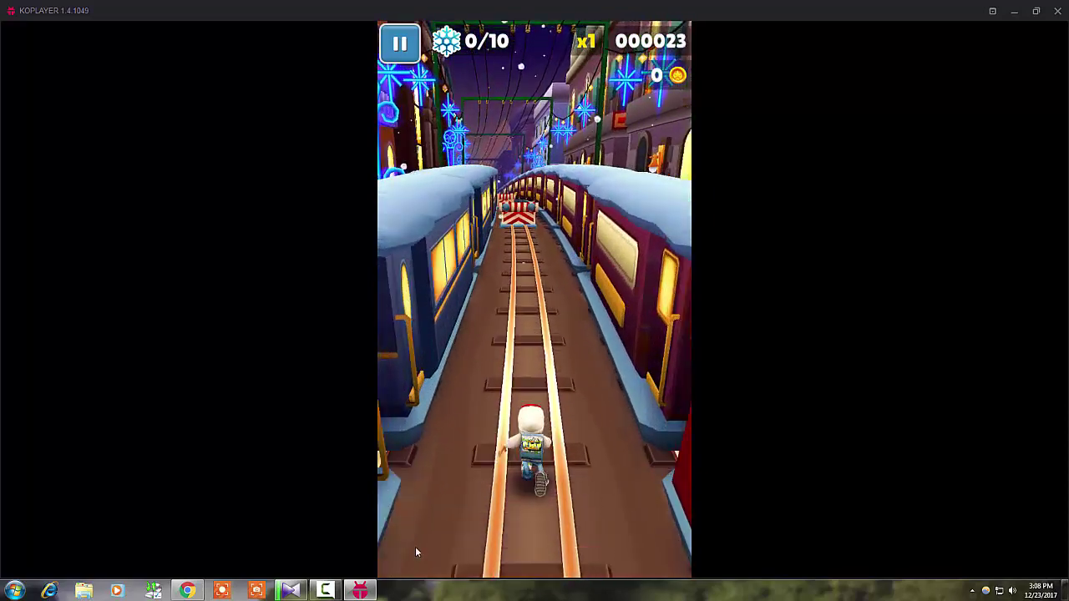
Close the extra taskbar window and clear the first striped barriers with the arrow keys
right_click(298, 593)
left_click(298, 561)
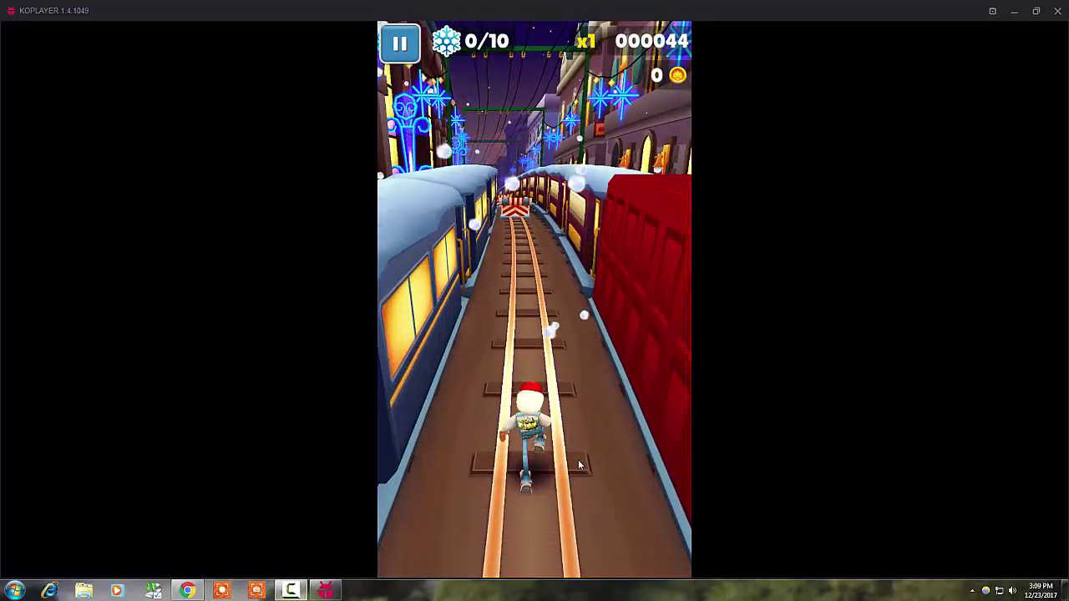
key("Up")
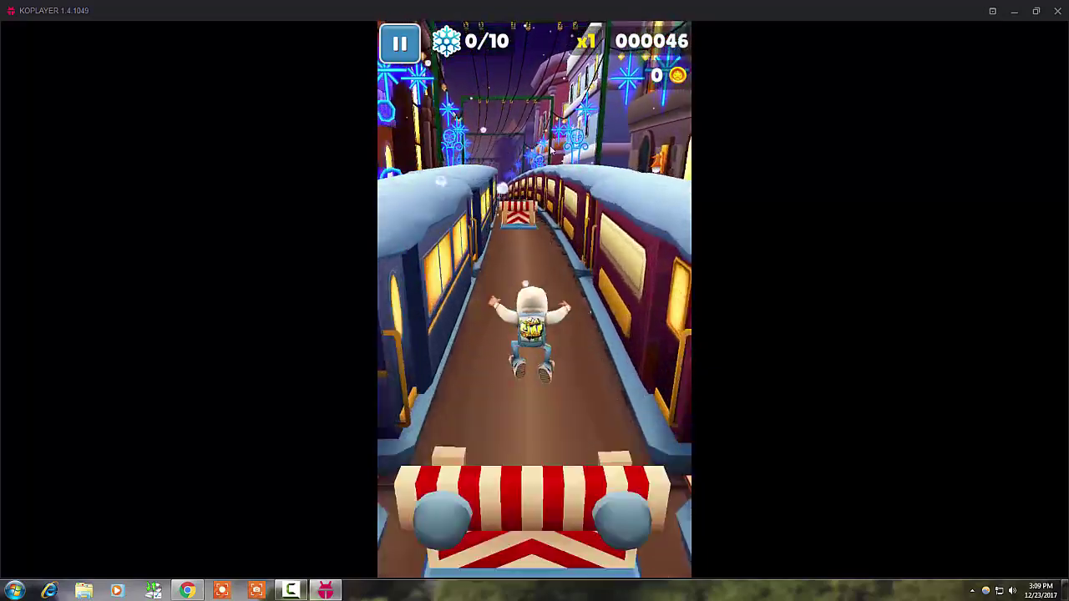
key("Up")
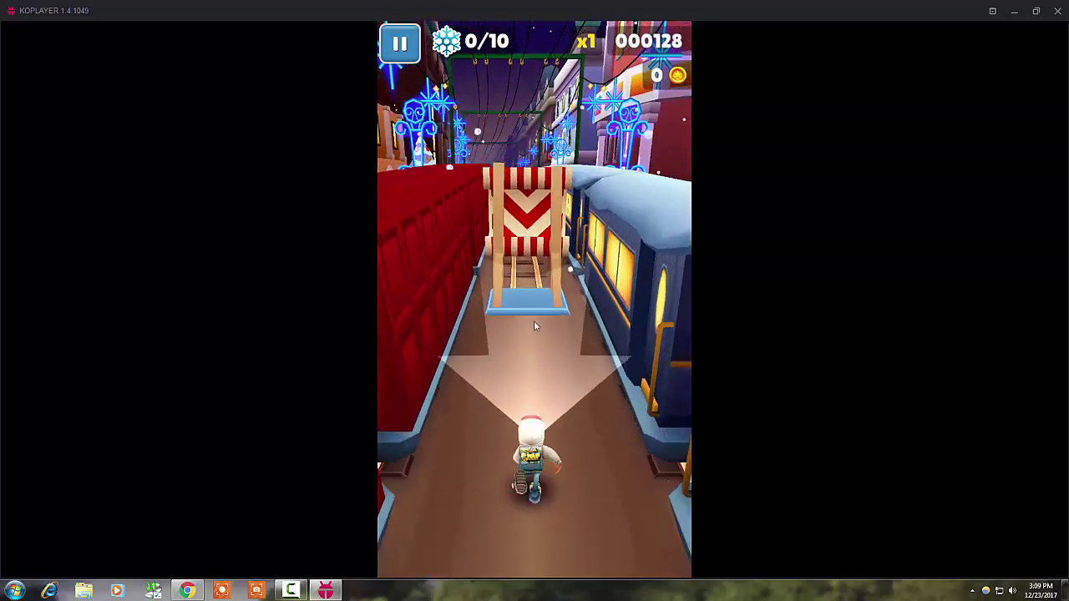
key("Down")
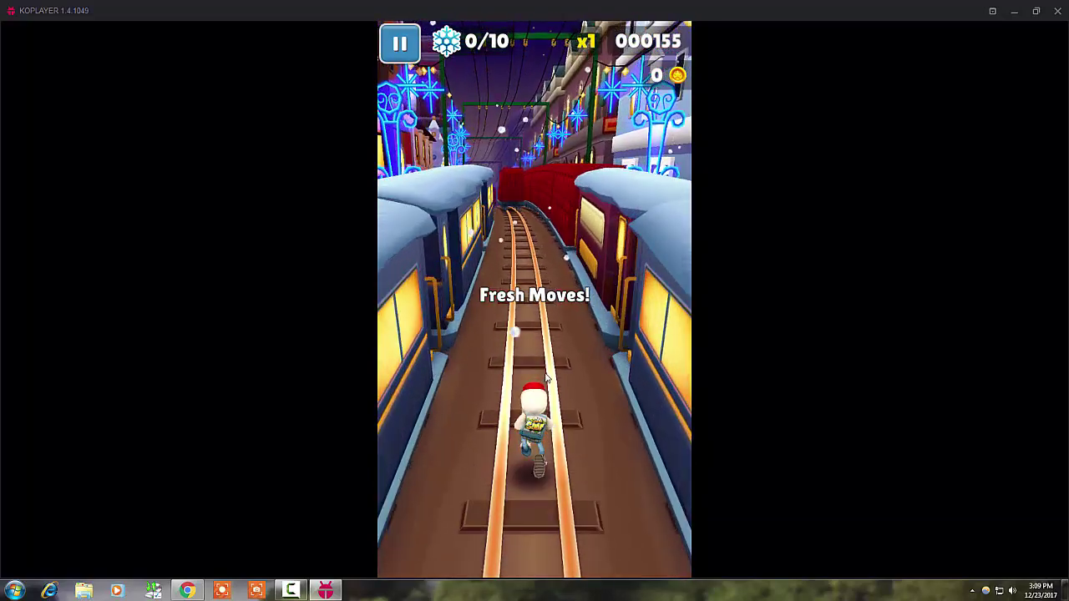
Swipe between lanes to dodge the red train, jump for coins and the M letter, and roll under a barrier
left_click_drag(541, 355, 326, 365)
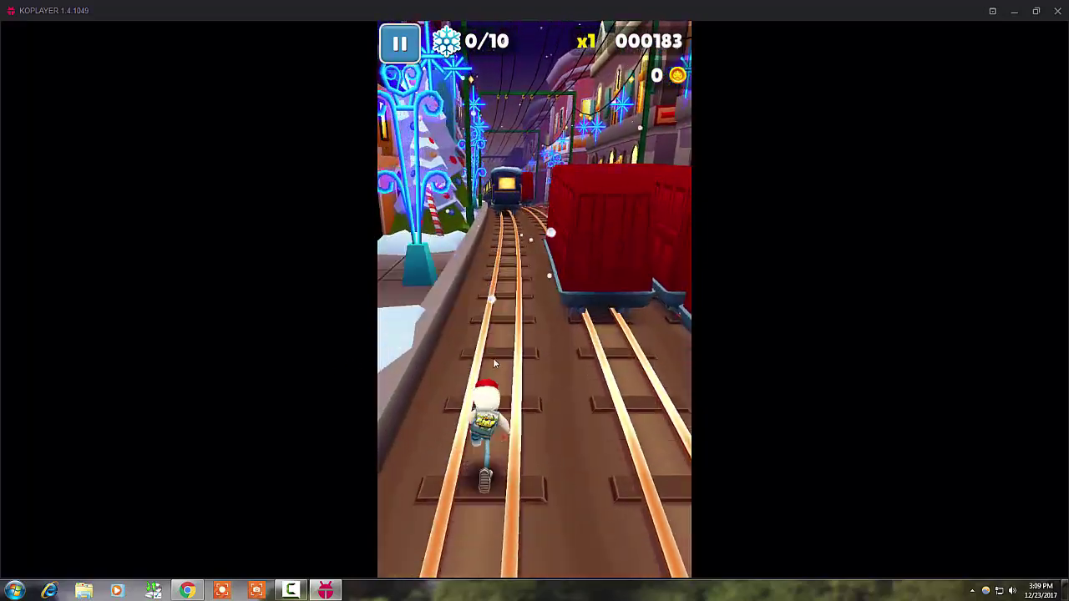
left_click_drag(520, 334, 716, 346)
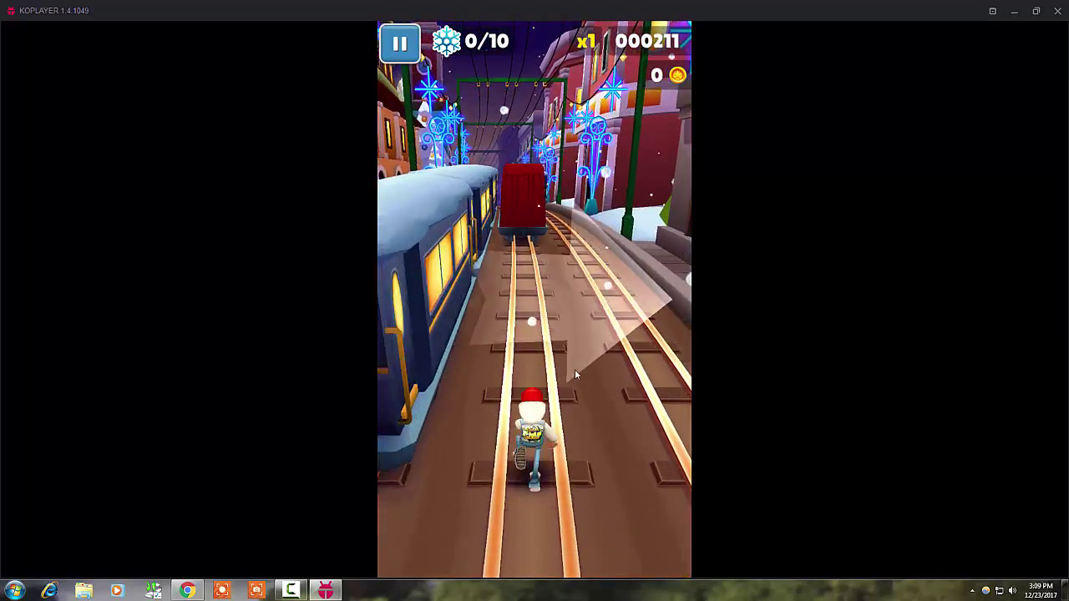
left_click_drag(575, 369, 703, 376)
left_click_drag(607, 359, 509, 367)
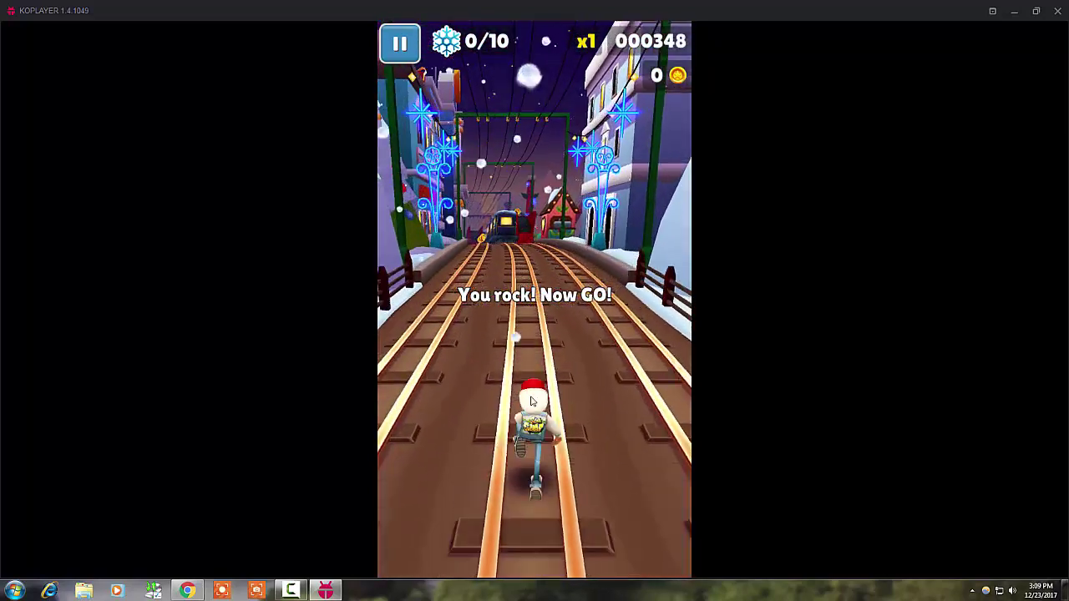
left_click_drag(528, 402, 674, 409)
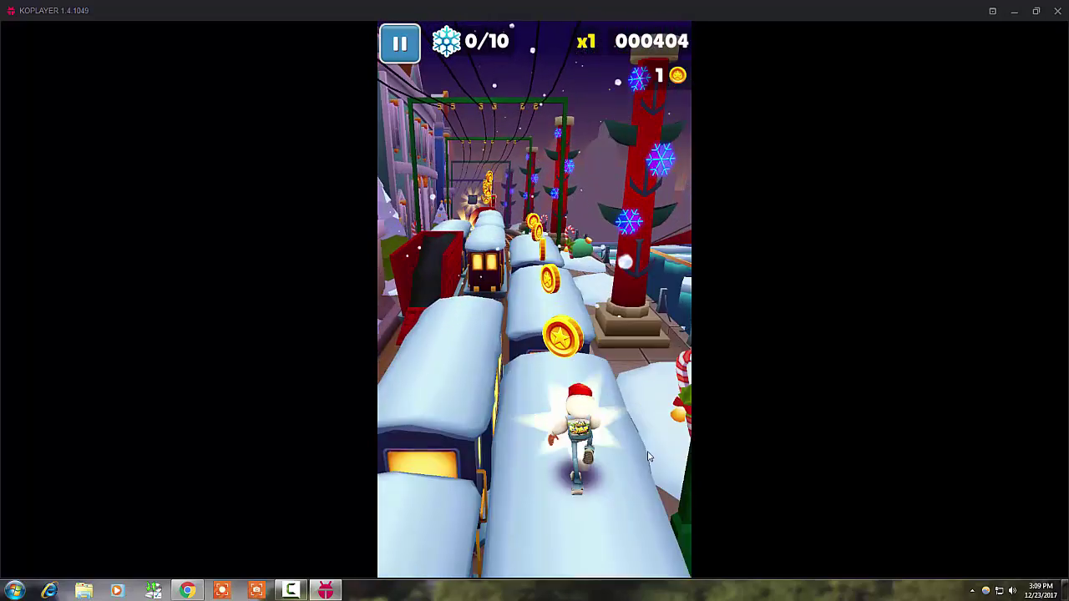
mouse_move(622, 442)
left_mouse_down()
mouse_move(543, 441)
mouse_move(528, 264)
left_mouse_up()
left_click_drag(535, 417, 539, 276)
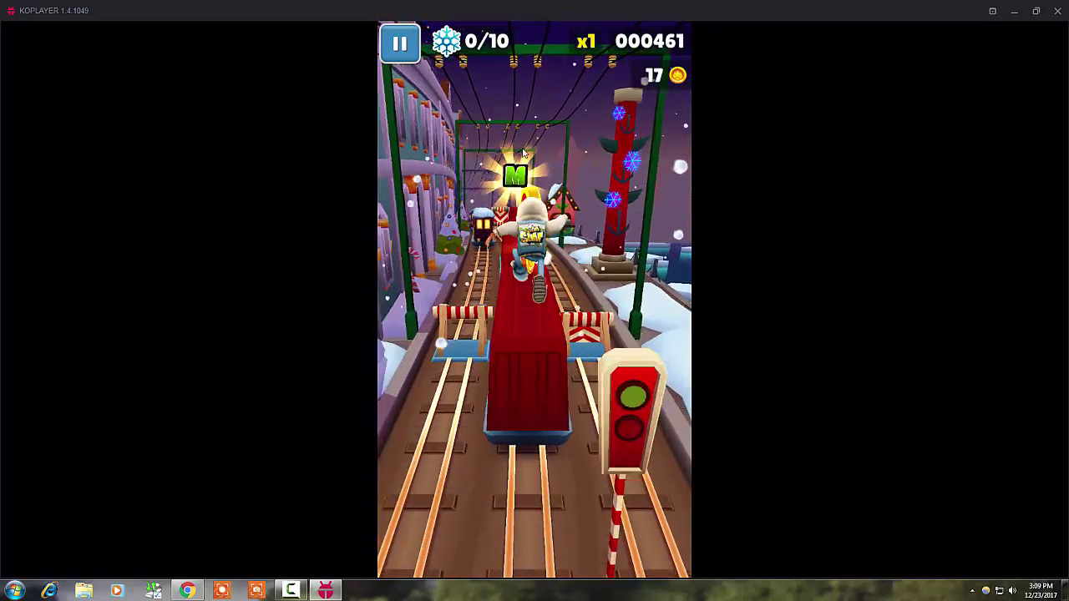
left_click_drag(531, 401, 529, 292)
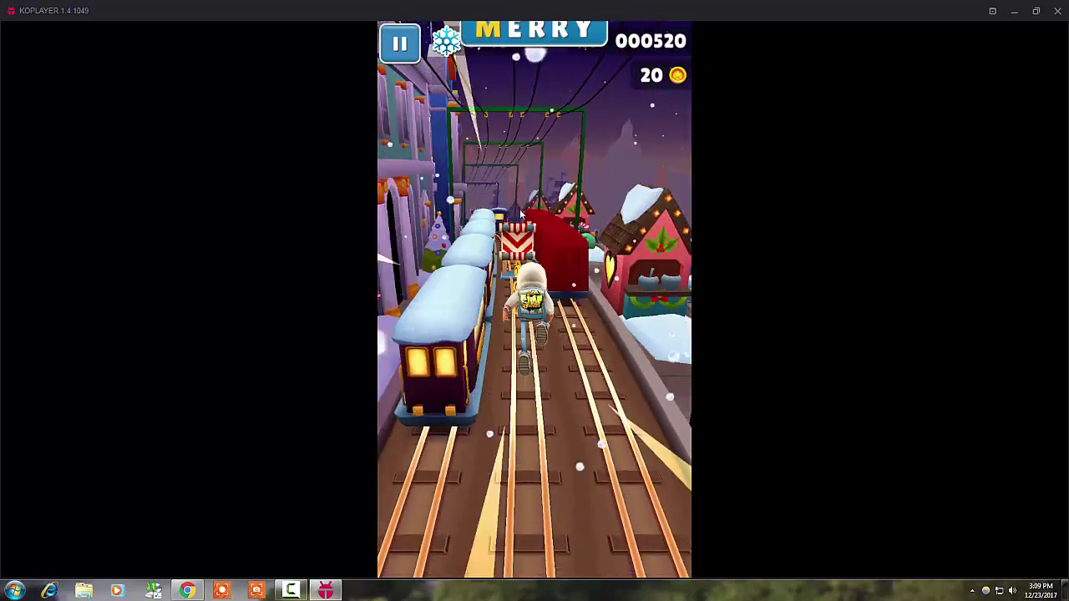
left_click_drag(528, 329, 527, 401)
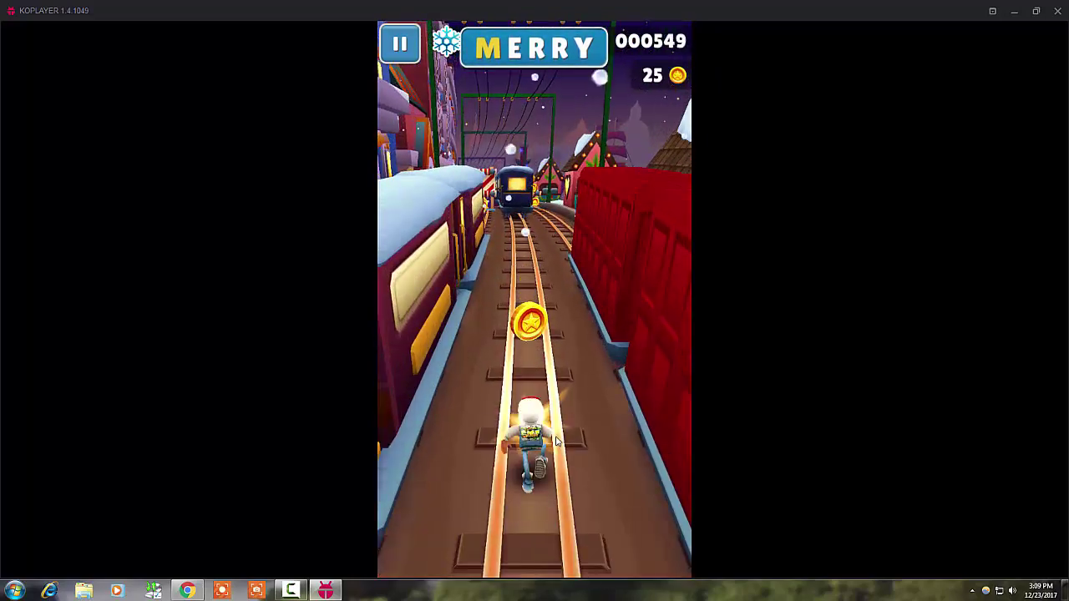
Keep switching lanes and jumping to grab coins and clear the striped barriers
left_click_drag(584, 376, 685, 378)
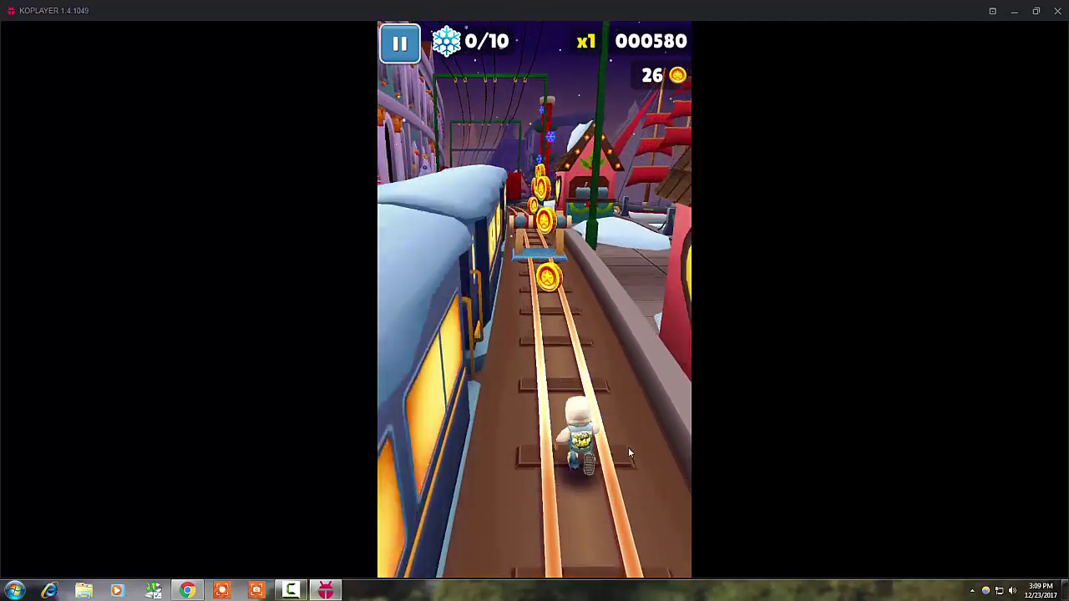
left_click_drag(602, 358, 571, 190)
left_click_drag(604, 335, 538, 327)
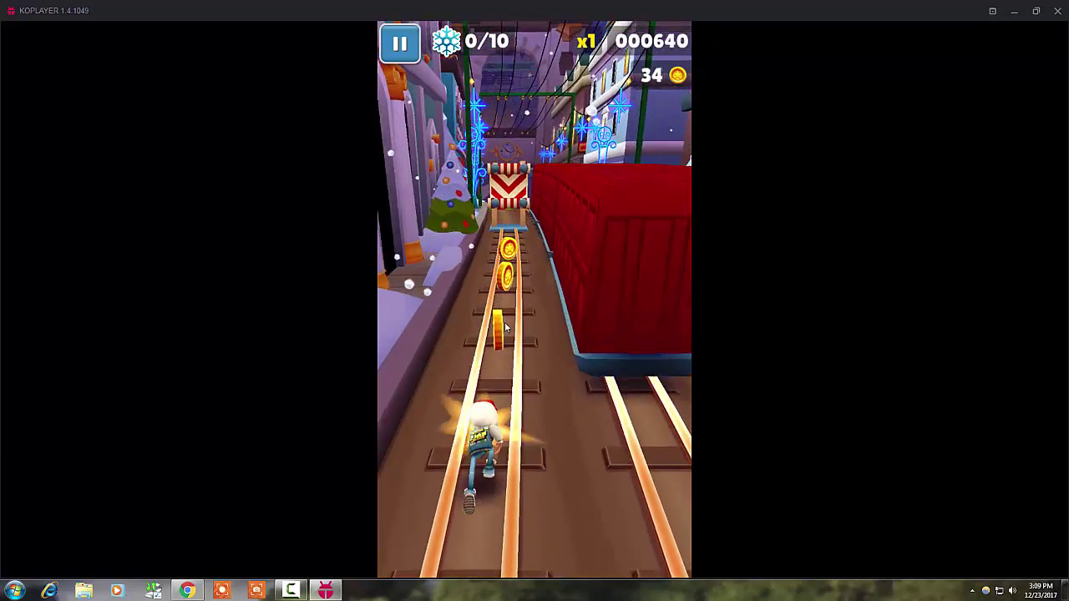
mouse_move(503, 338)
left_mouse_down()
mouse_move(515, 476)
mouse_move(516, 327)
mouse_move(634, 346)
mouse_move(519, 322)
left_mouse_up()
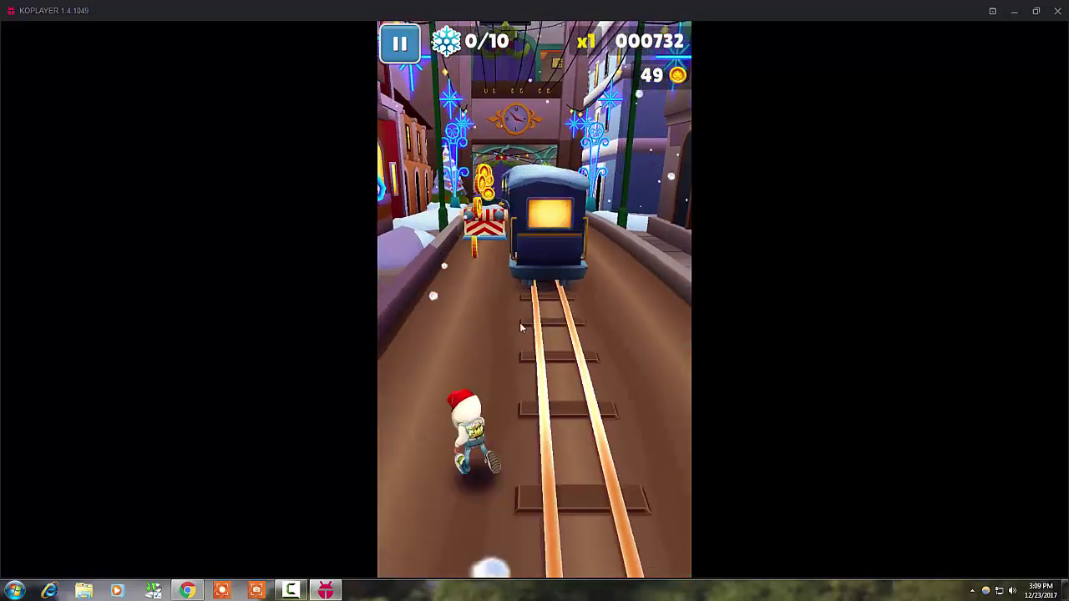
left_click_drag(566, 349, 595, 153)
left_click_drag(585, 321, 734, 319)
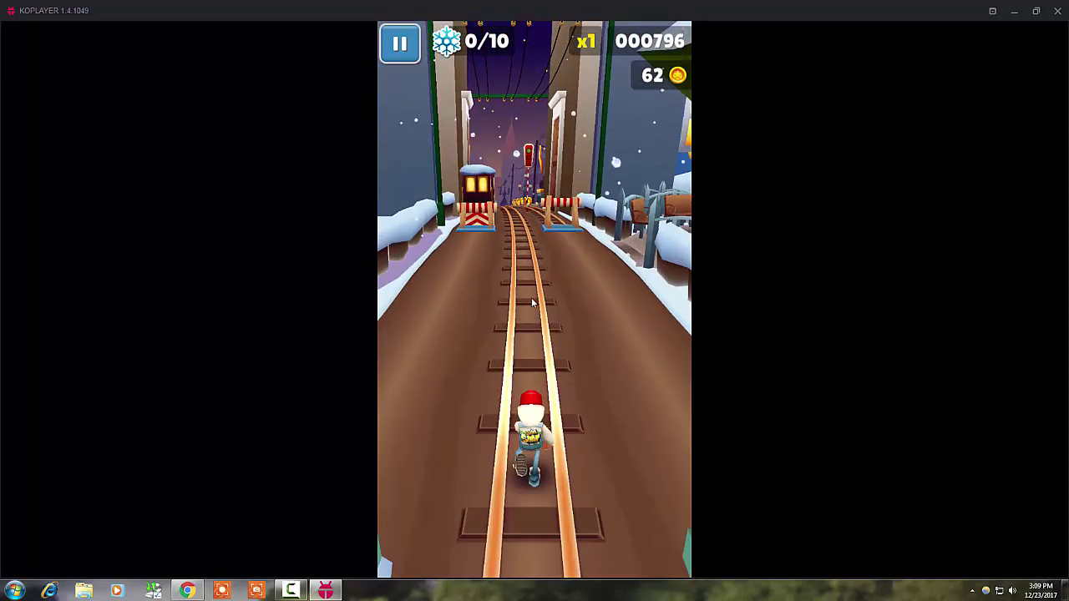
left_click_drag(519, 381, 658, 374)
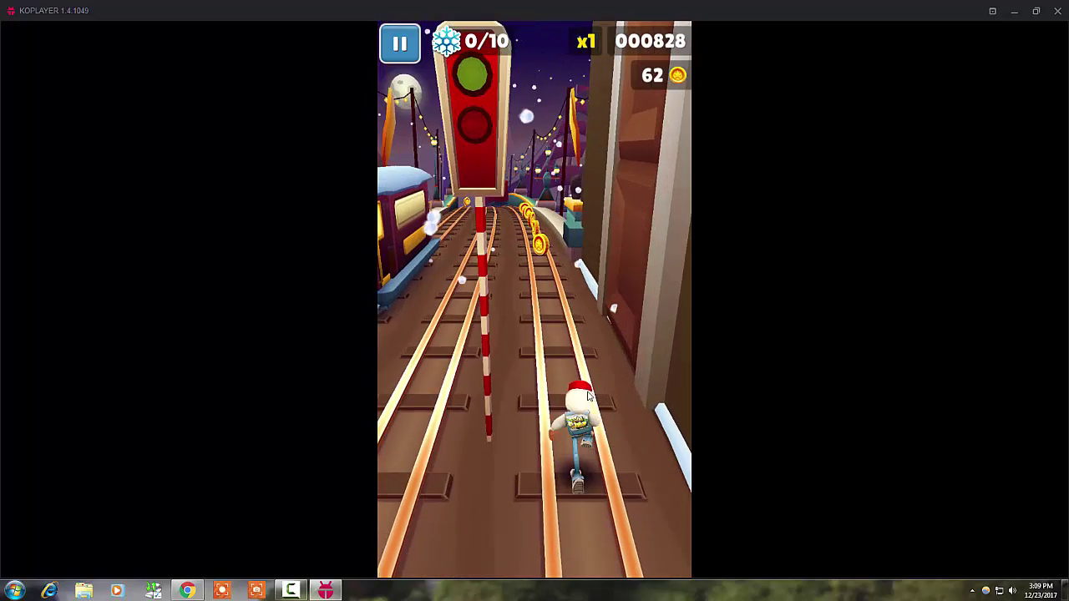
Dodge through the lanes, grab the flying power-up until the run ends at 1344, then restore the window
left_click_drag(562, 347, 423, 375)
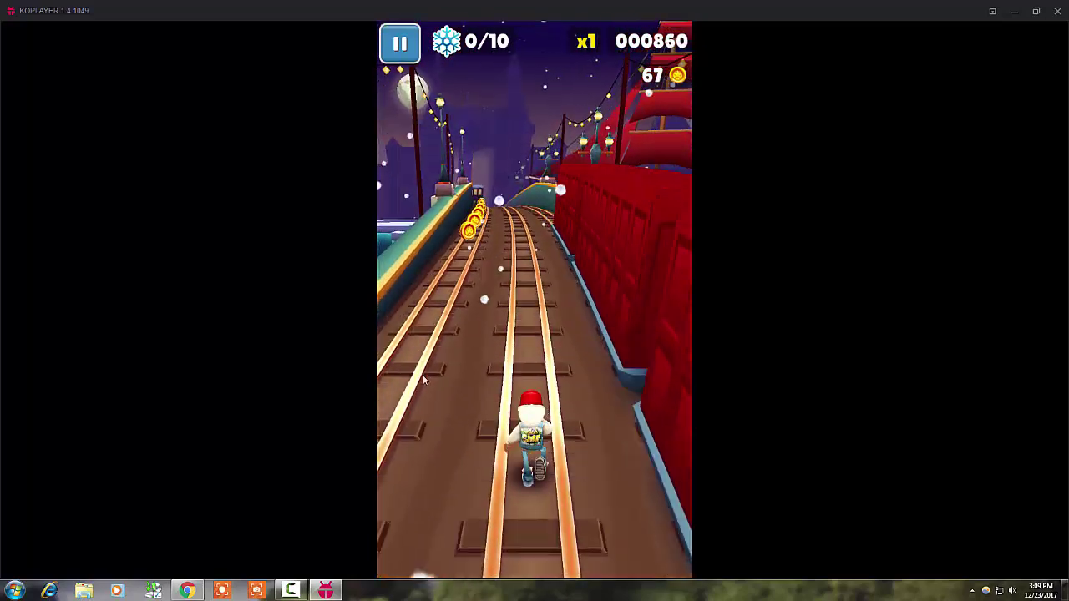
mouse_move(484, 389)
left_mouse_down()
mouse_move(424, 392)
mouse_move(688, 416)
left_mouse_up()
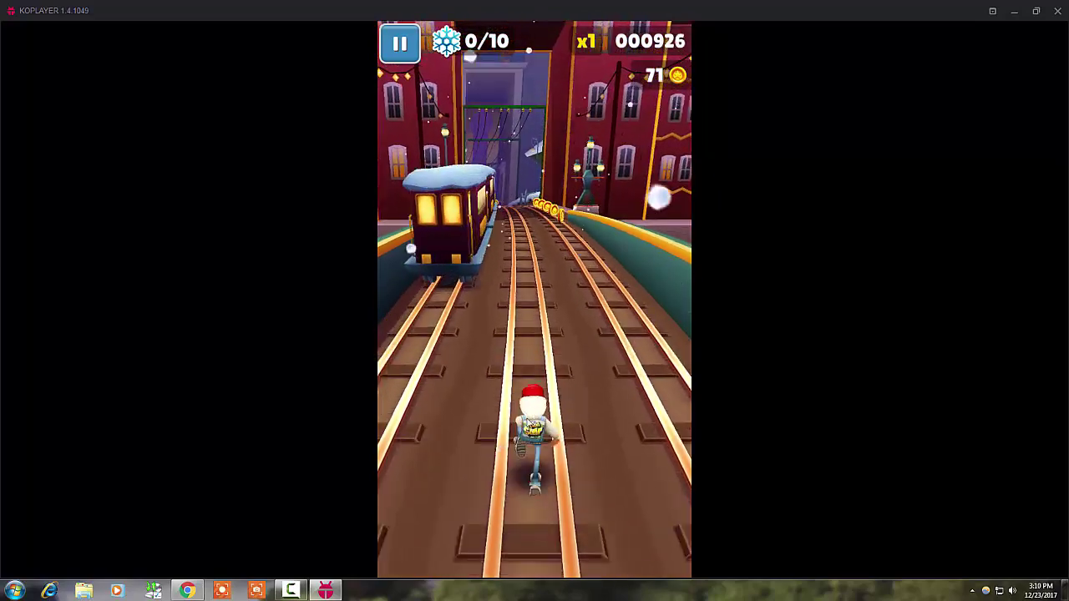
mouse_move(548, 406)
left_mouse_down()
mouse_move(739, 392)
mouse_move(506, 441)
left_mouse_up()
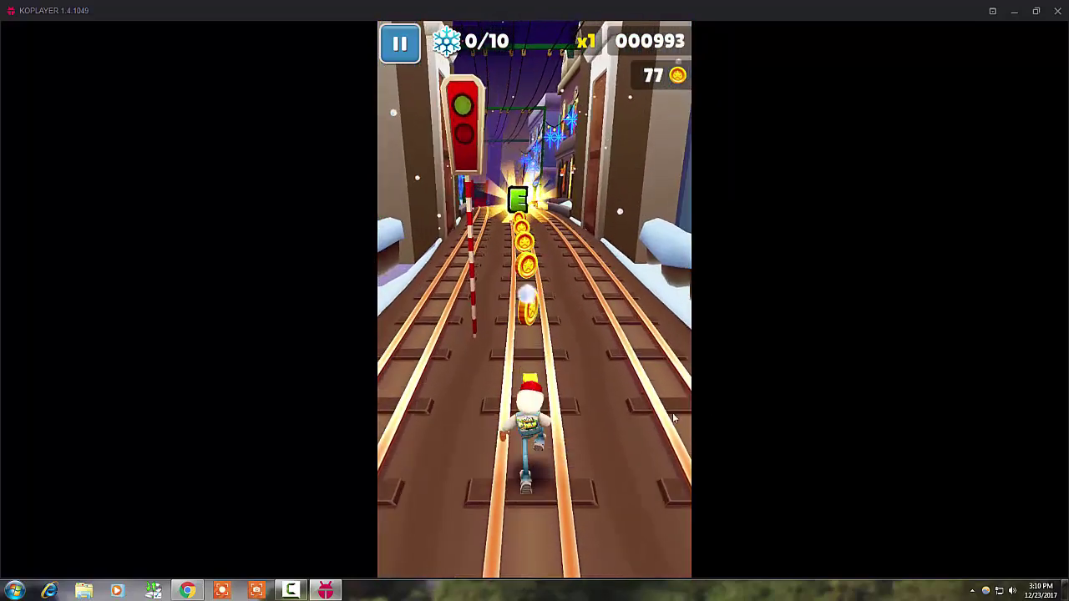
left_click_drag(588, 417, 749, 460)
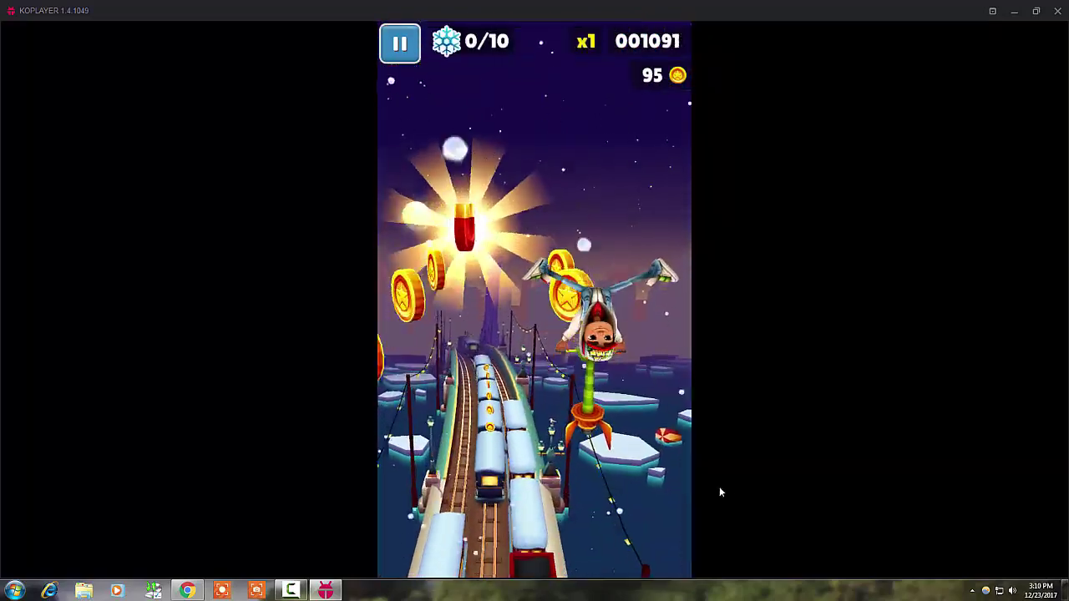
left_click_drag(501, 536, 270, 322)
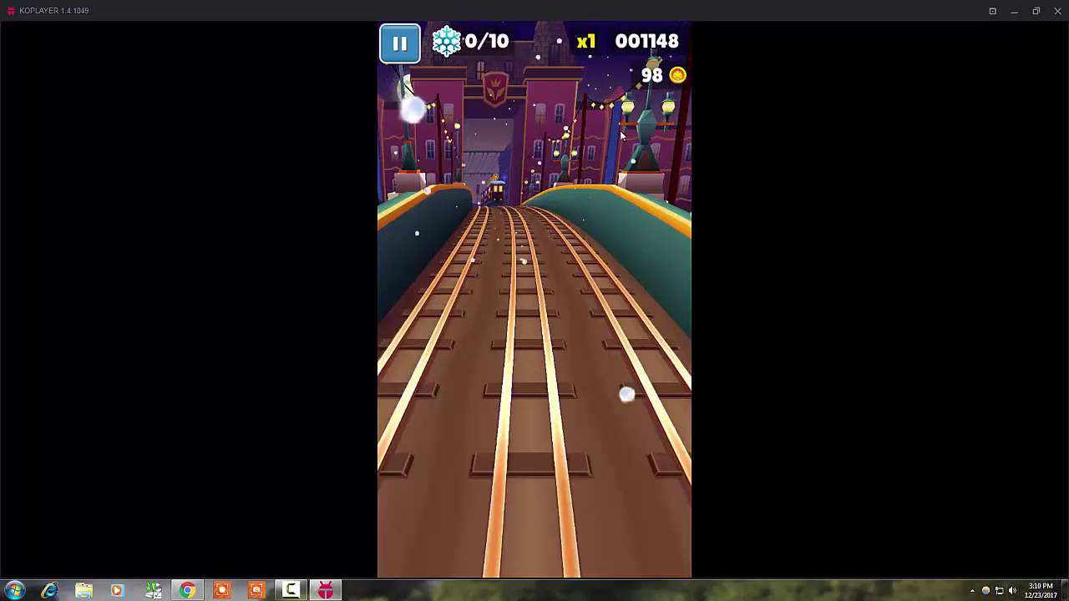
left_click(1036, 10)
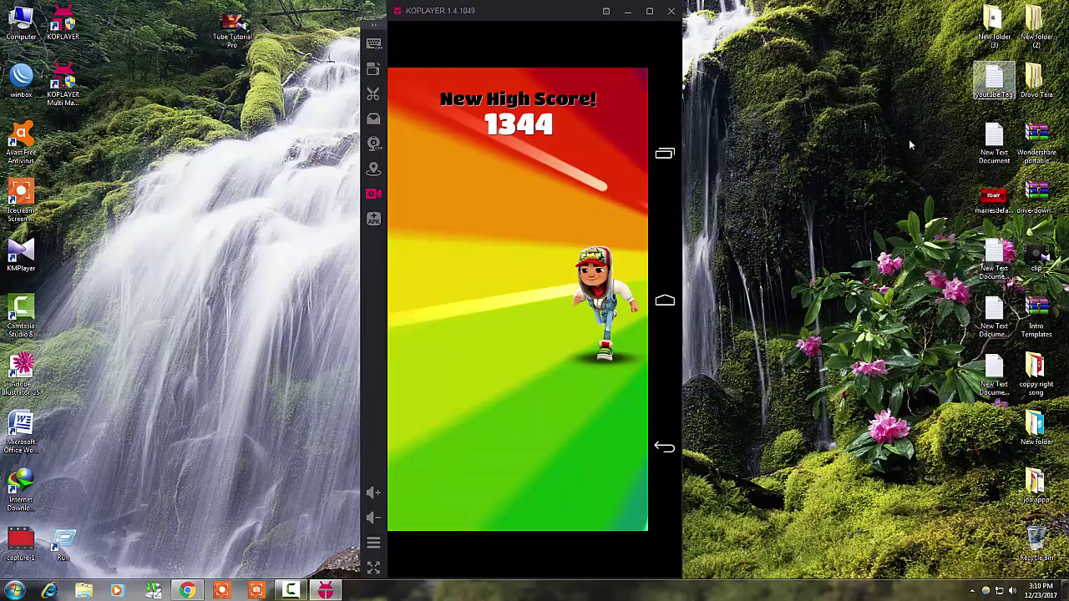
Go to the Android home screen, confirm deleting Subway Surfers, and switch the emulator to full screen
left_click(663, 300)
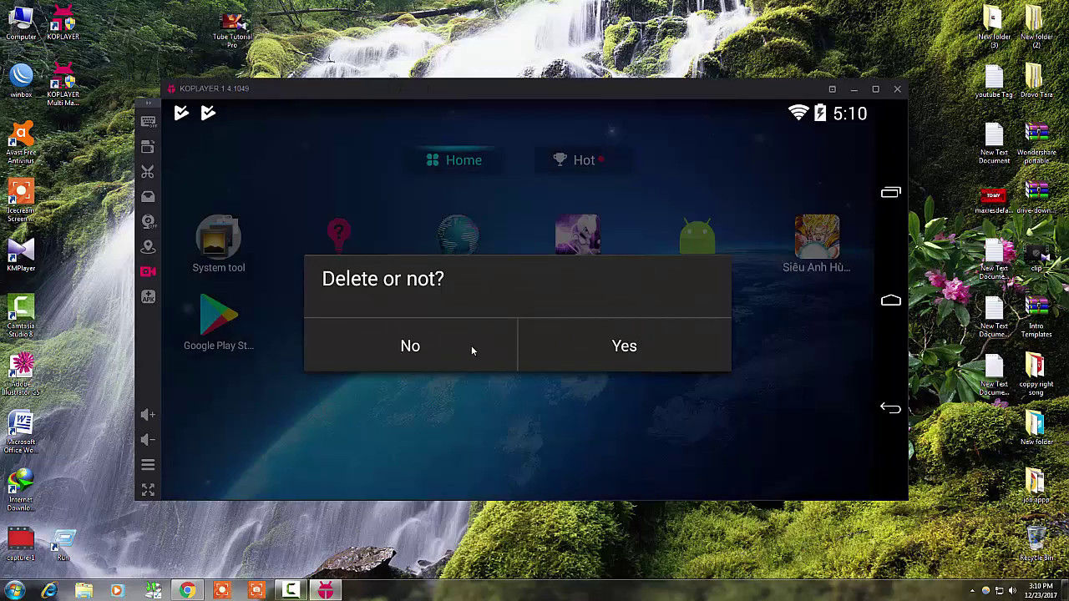
left_click(628, 359)
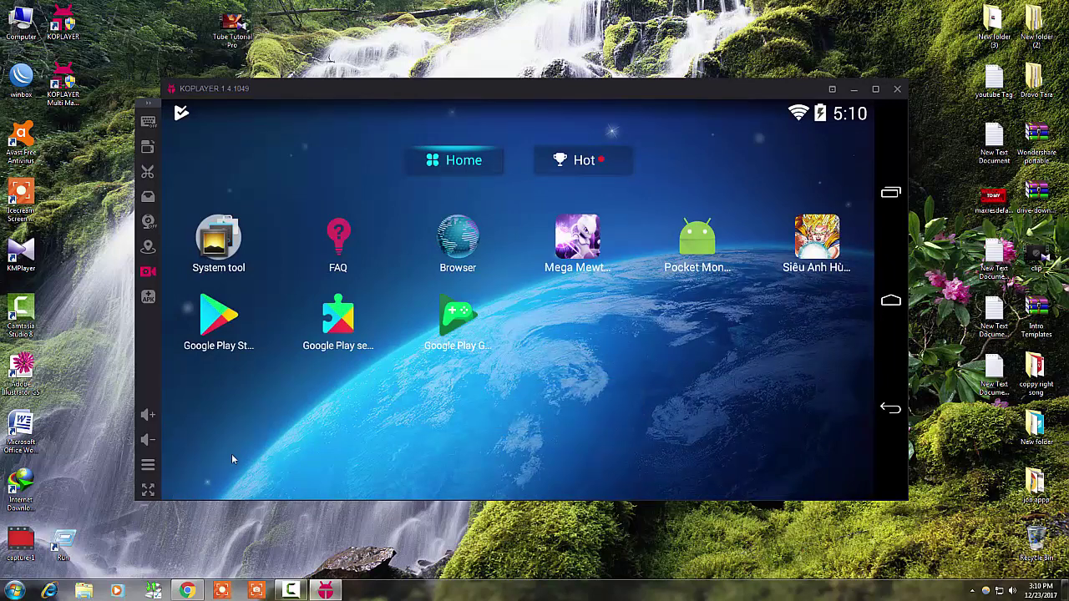
left_click(148, 491)
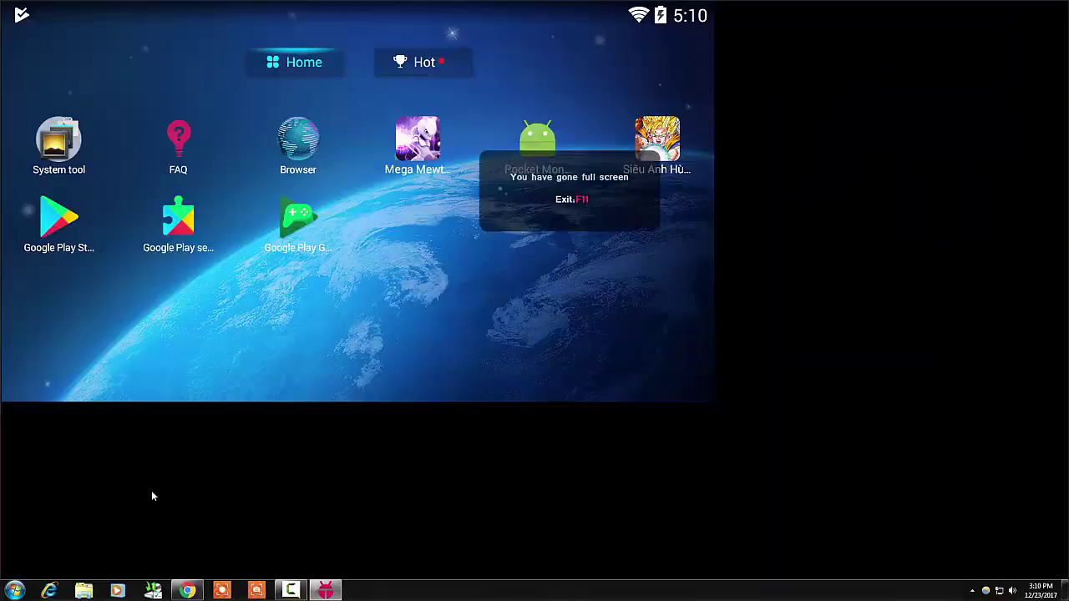